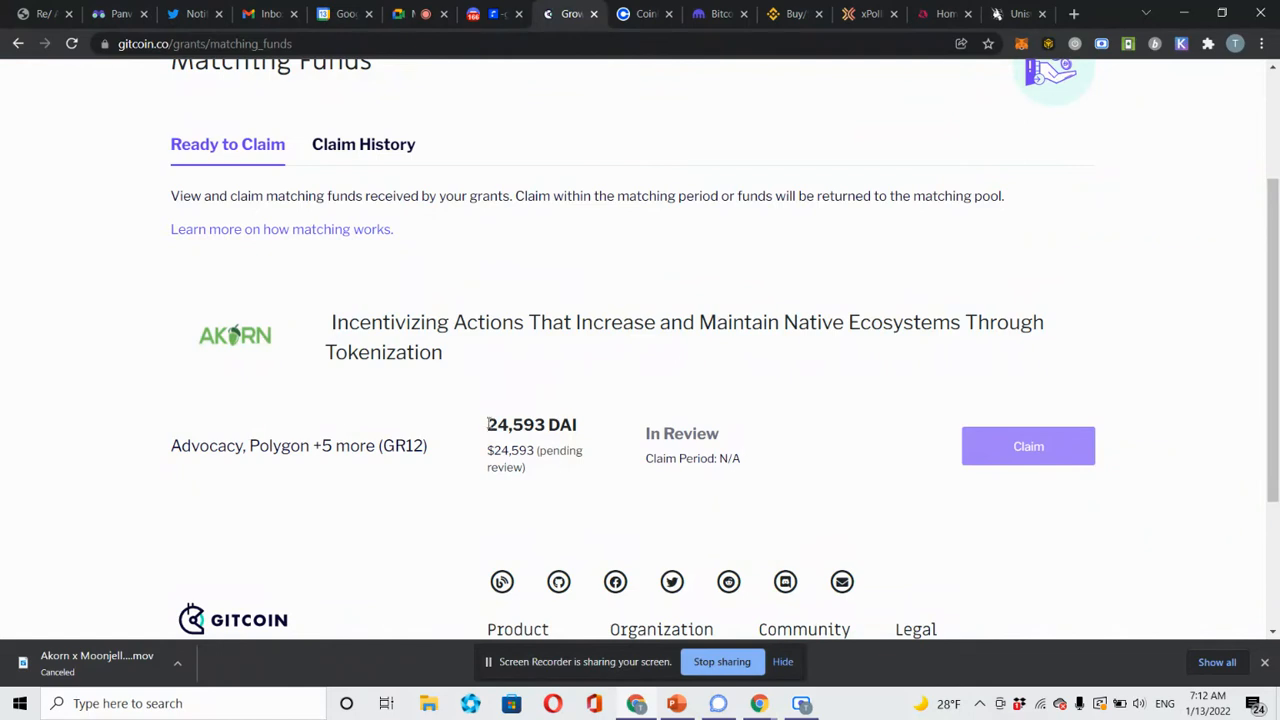
Highlight the Akorn grant's 24,593 DAI match, then bring up MetaMask showing 0.0298 ETH.
{"action": "left_click_drag", "start_coordinate": [488, 424], "coordinate": [632, 432]}
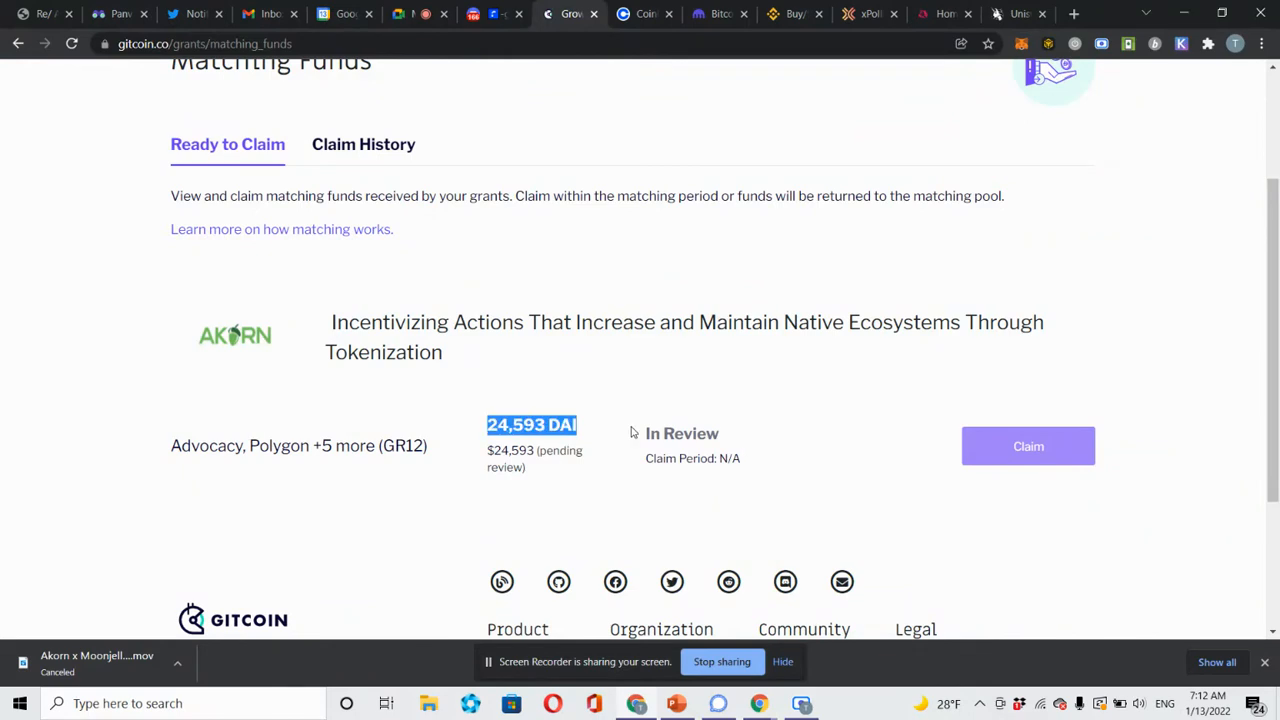
{"action": "left_click", "coordinate": [655, 367]}
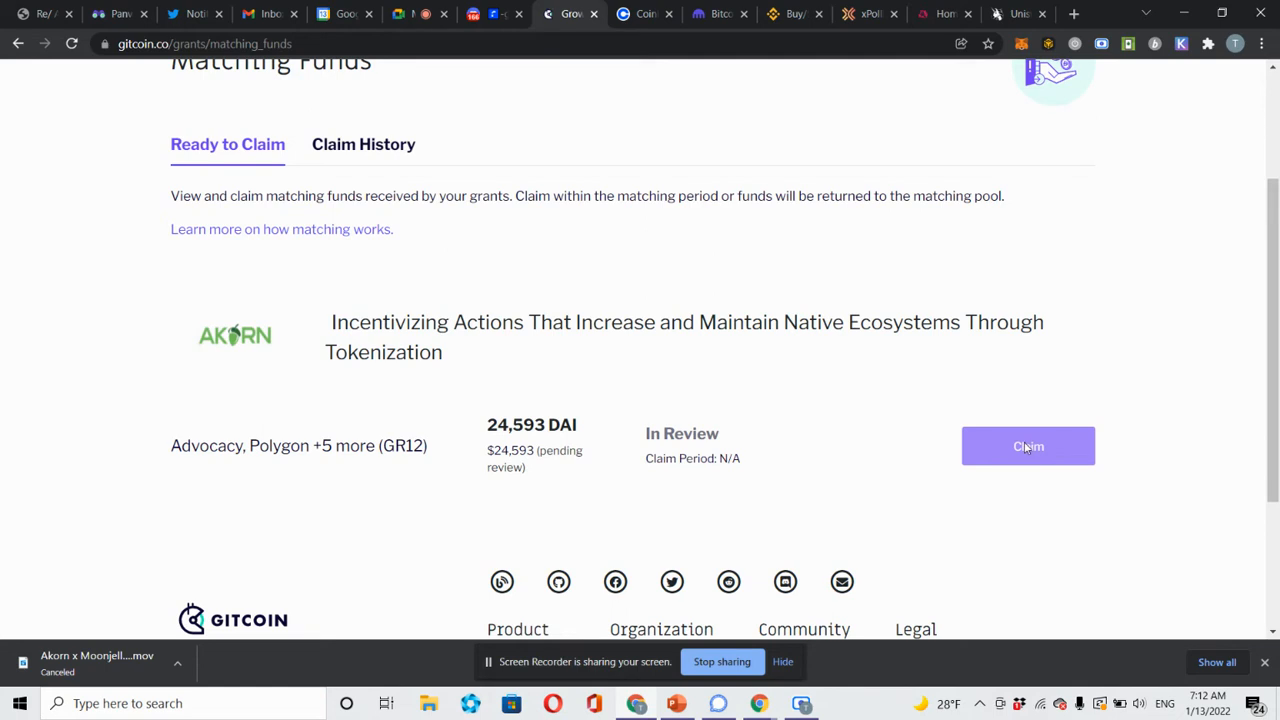
{"action": "left_click", "coordinate": [1021, 44]}
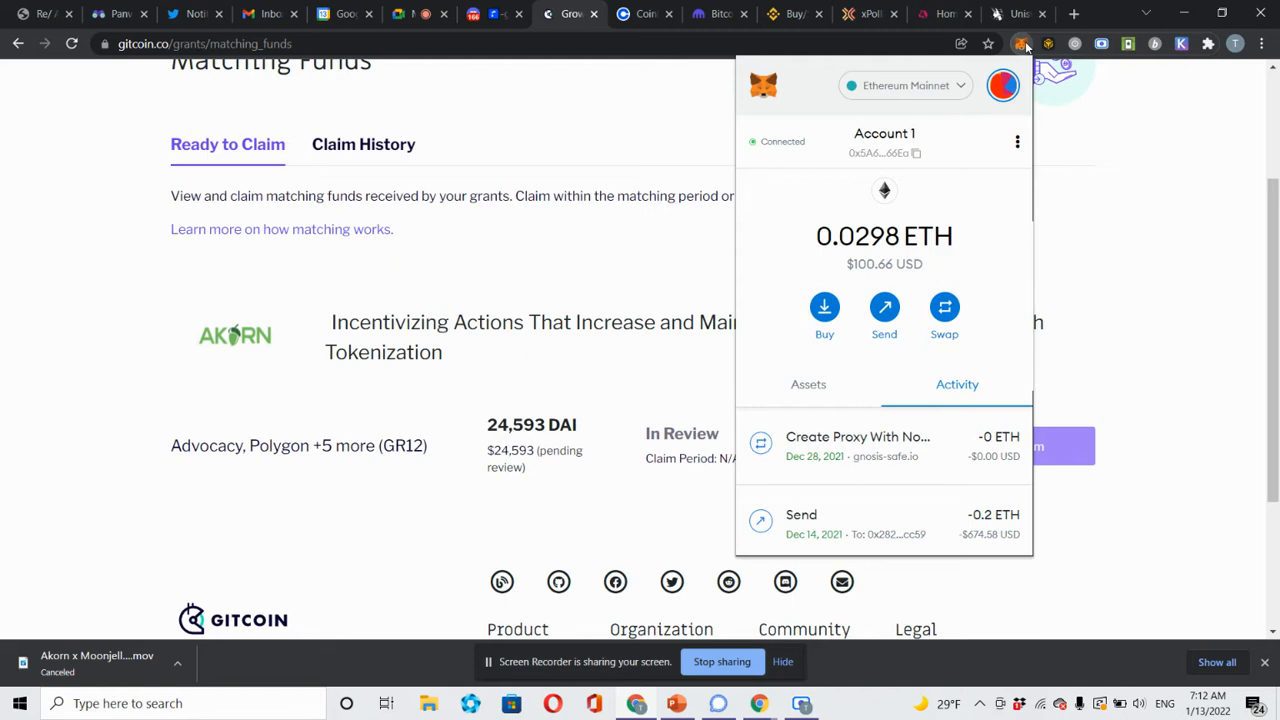
Switch MetaMask to Matic Network, confirm the 1.8969 MATIC balance, and close the wallet.
{"action": "left_click", "coordinate": [924, 90]}
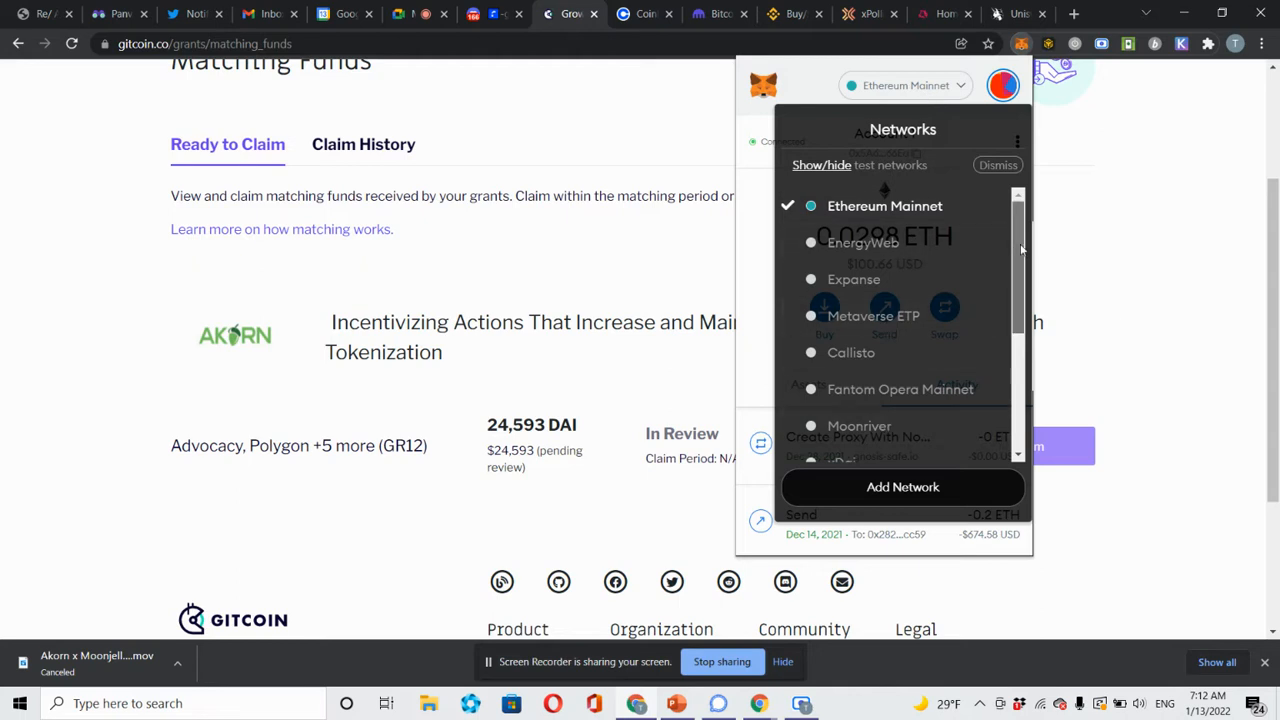
{"action": "left_click_drag", "start_coordinate": [1018, 250], "coordinate": [1001, 334]}
{"action": "left_click", "coordinate": [928, 366]}
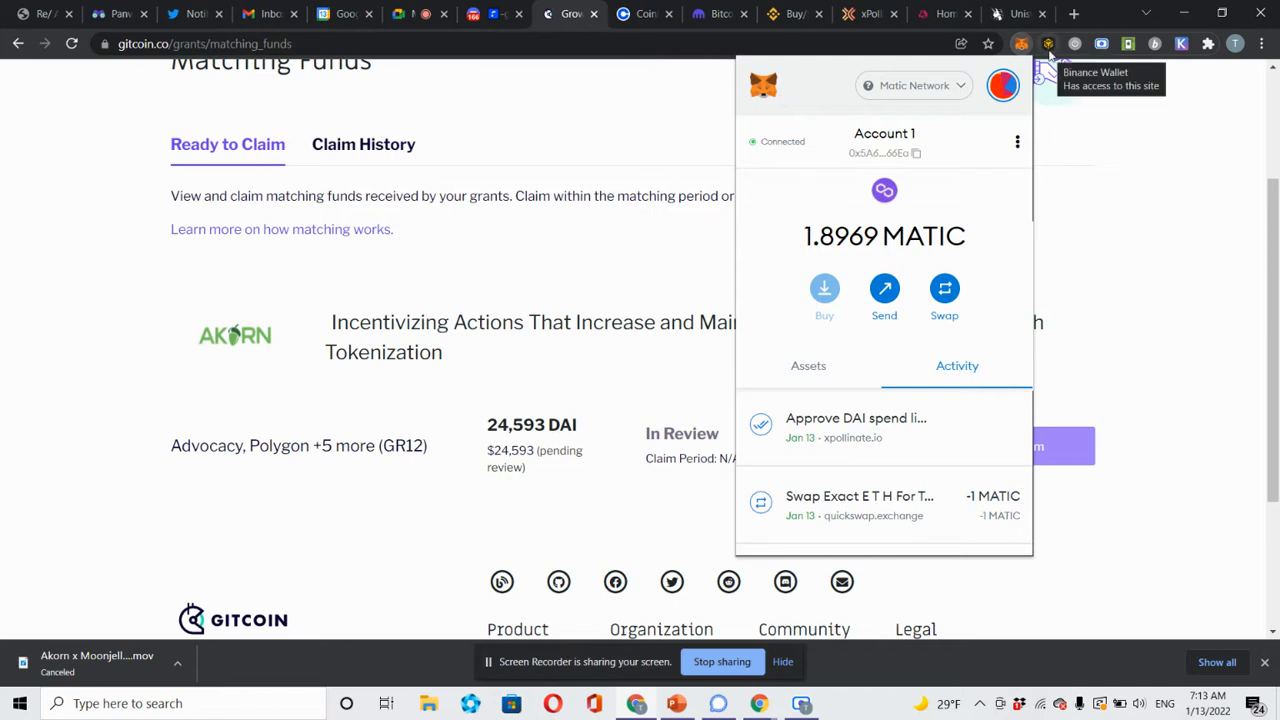
{"action": "left_click", "coordinate": [1111, 210]}
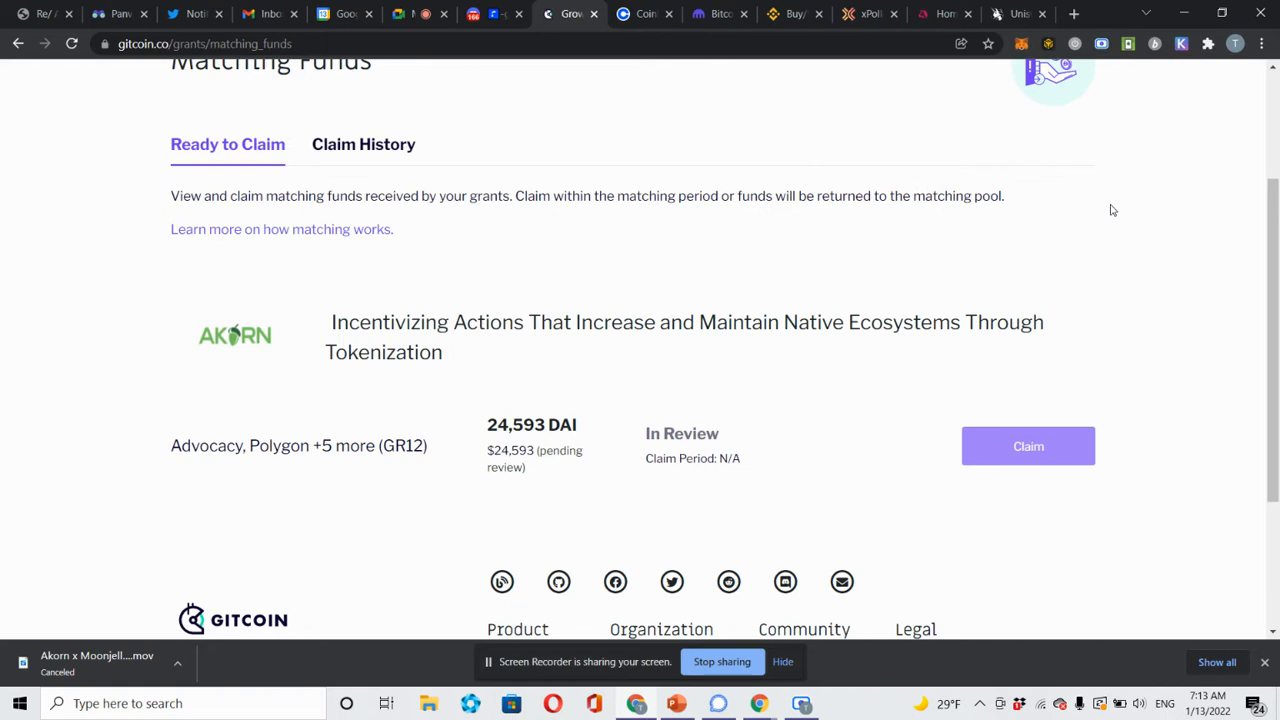
Search 'metamask wallet extension' in a new tab and open MetaMask's Chrome Web Store page.
{"action": "left_click", "coordinate": [1073, 14]}
{"action": "type", "text": "metam"}
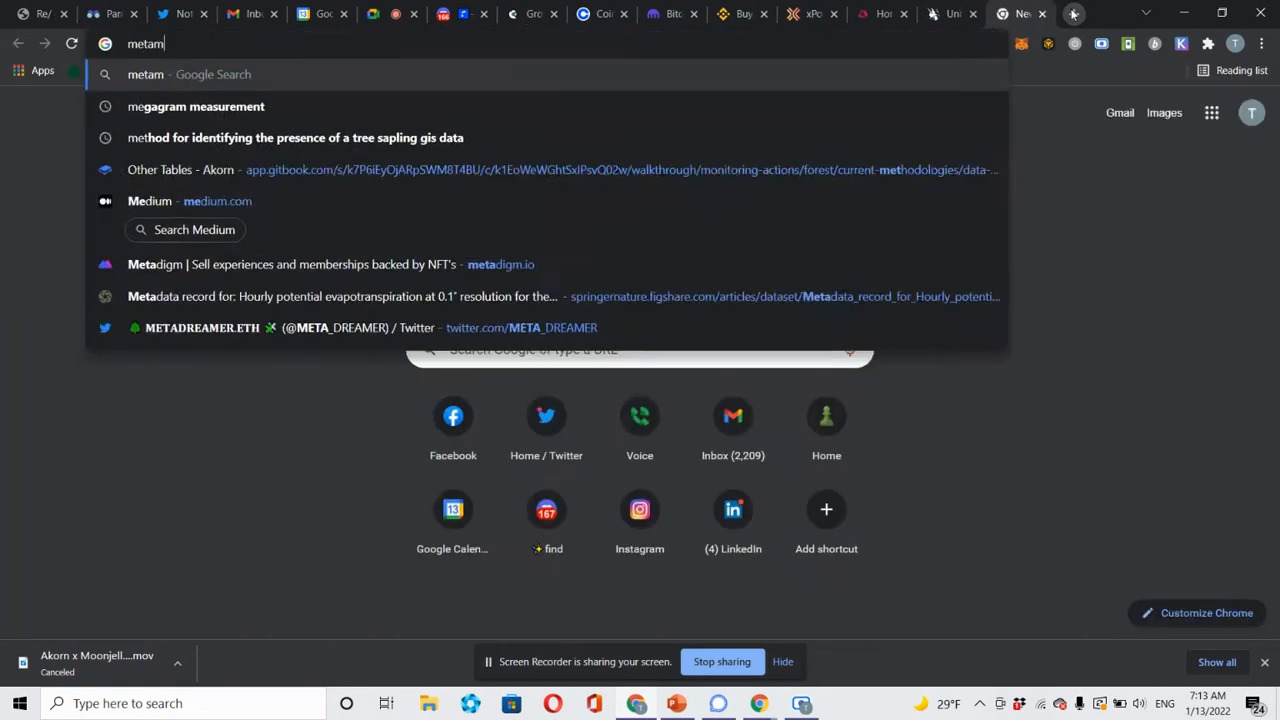
{"action": "type", "text": "ask wallet extension"}
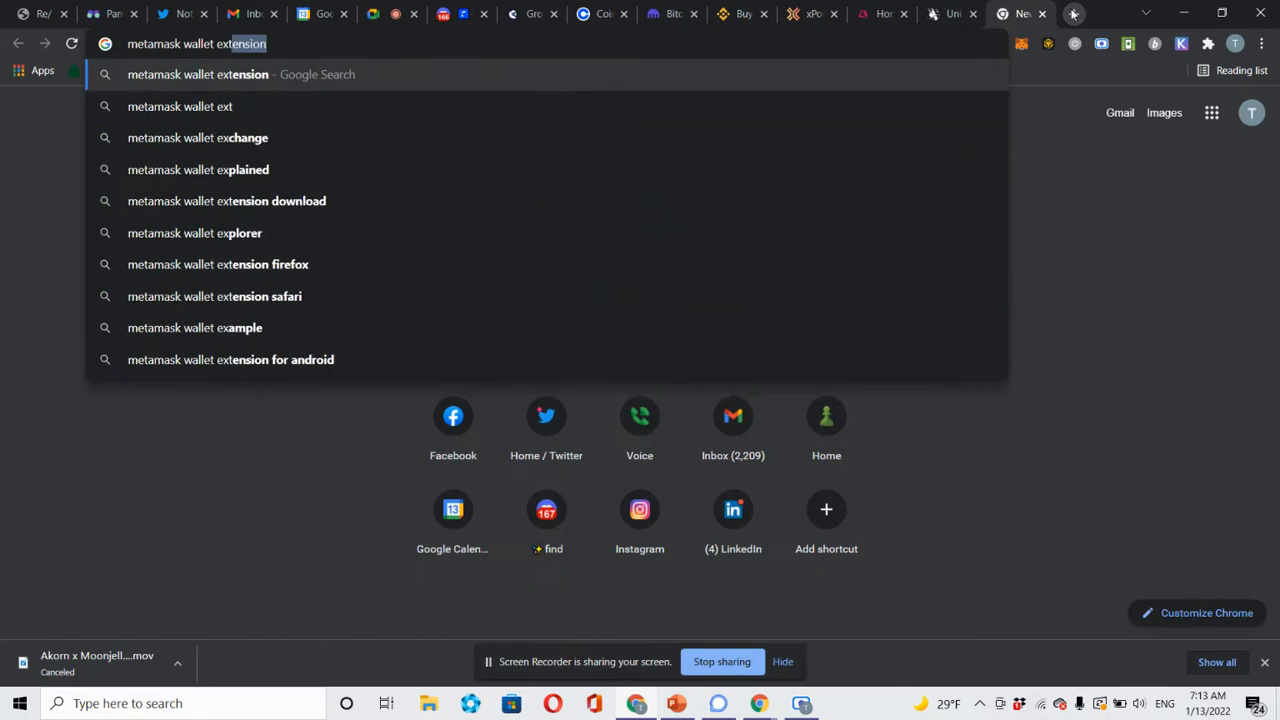
{"action": "key", "text": "Return"}
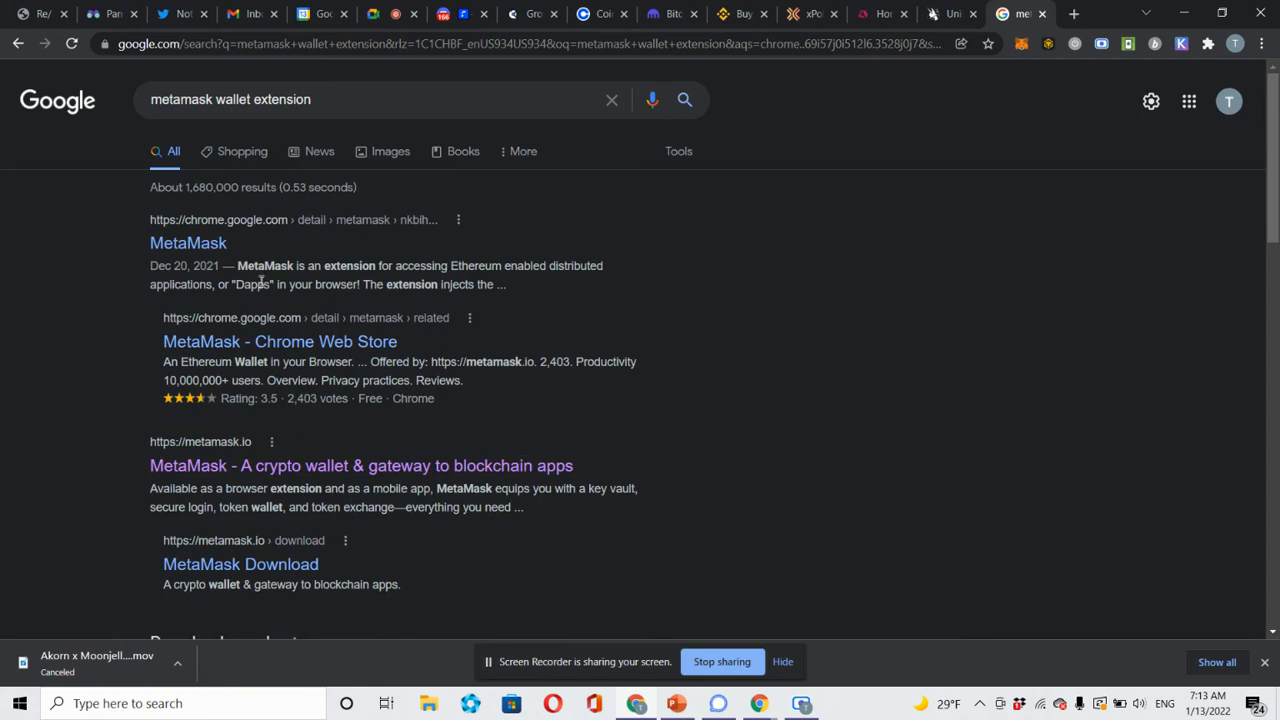
{"action": "left_click", "coordinate": [200, 246]}
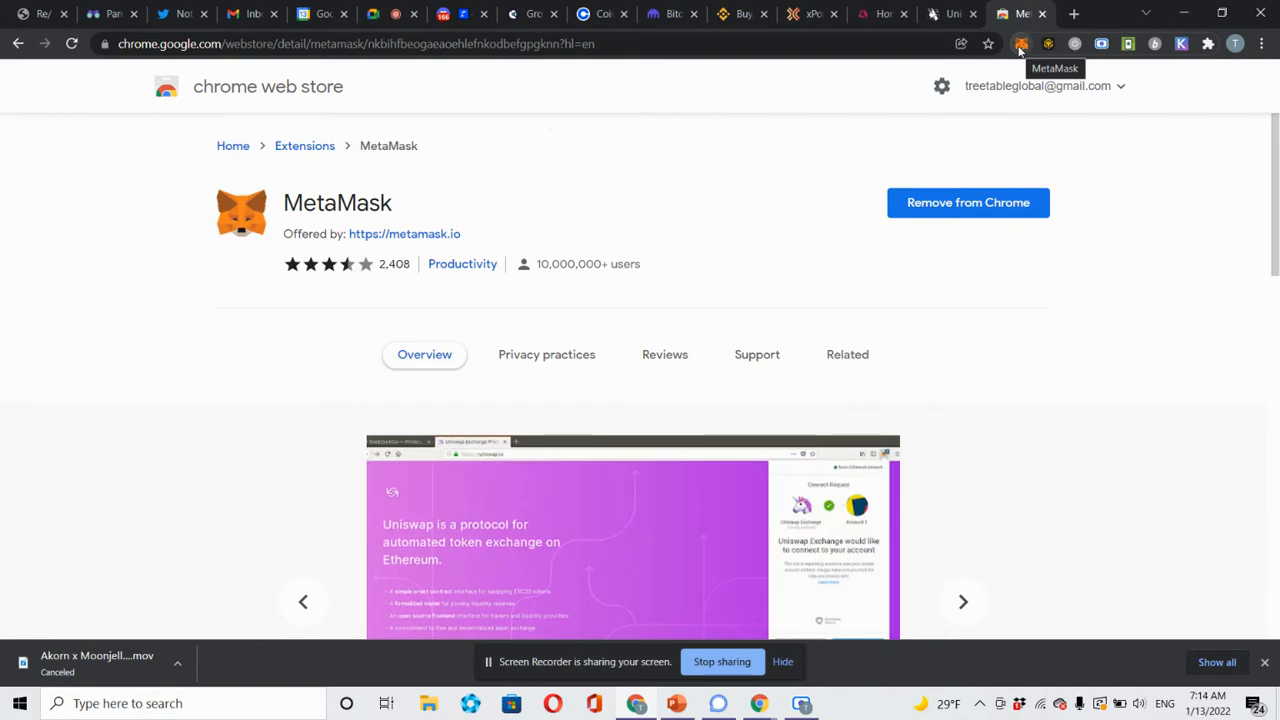
Look over the Coinbase and Kraken sites, ending on Binance's U.S. restriction notice.
{"action": "left_click", "coordinate": [601, 16]}
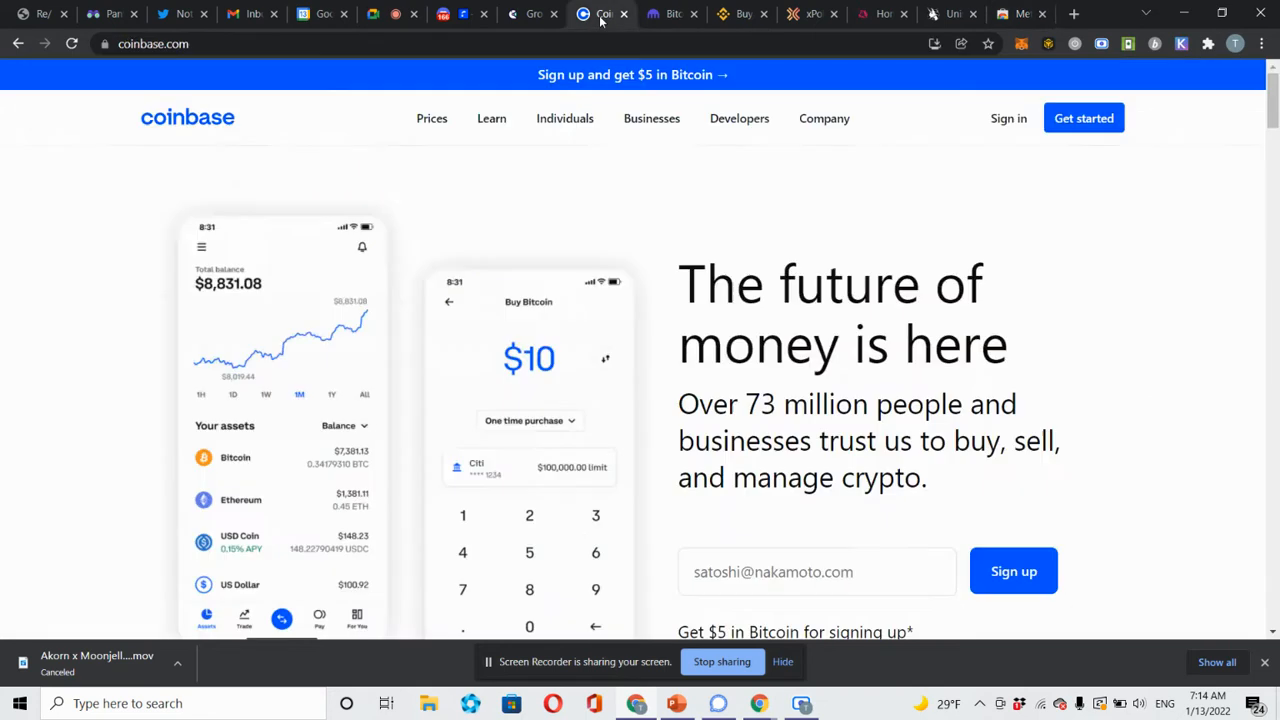
{"action": "mouse_move", "coordinate": [668, 118]}
{"action": "left_click", "coordinate": [672, 14]}
{"action": "left_click", "coordinate": [740, 16]}
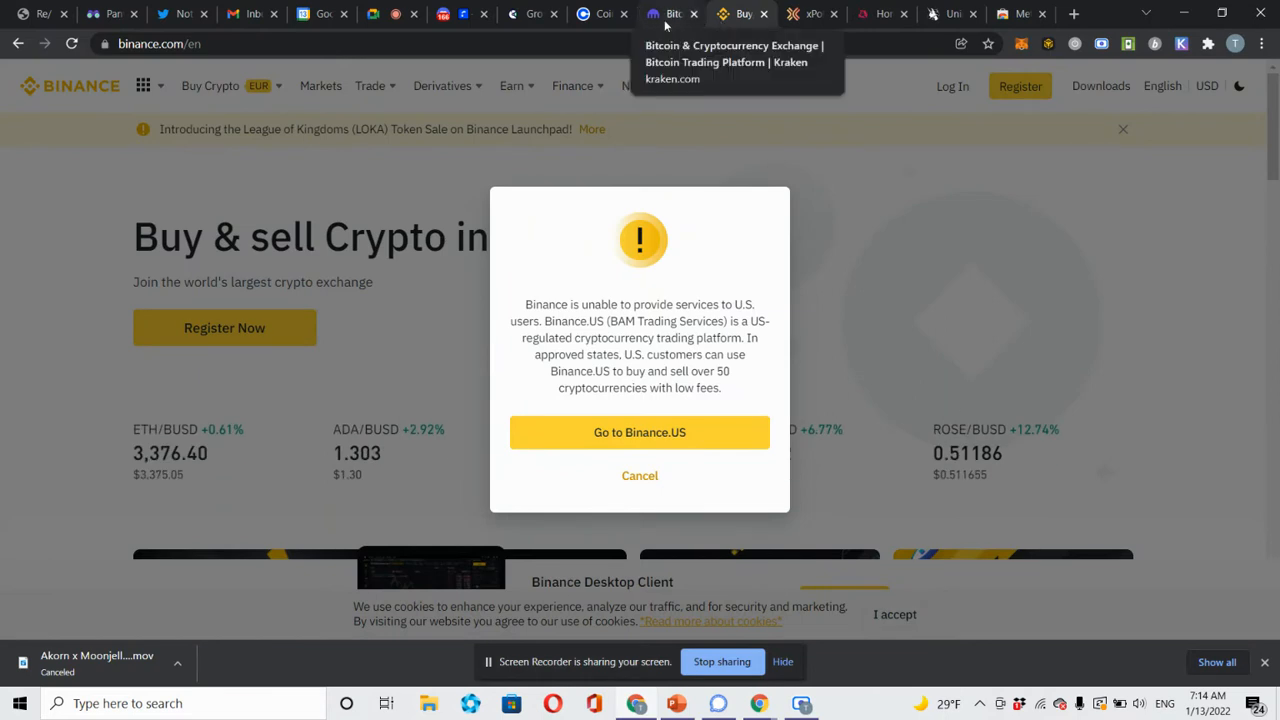
Search 'centralized exchange for crypto in uganda', read Bitrawr's exchange list, then return to Binance.
{"action": "left_click", "coordinate": [1074, 14]}
{"action": "type", "text": "ce"}
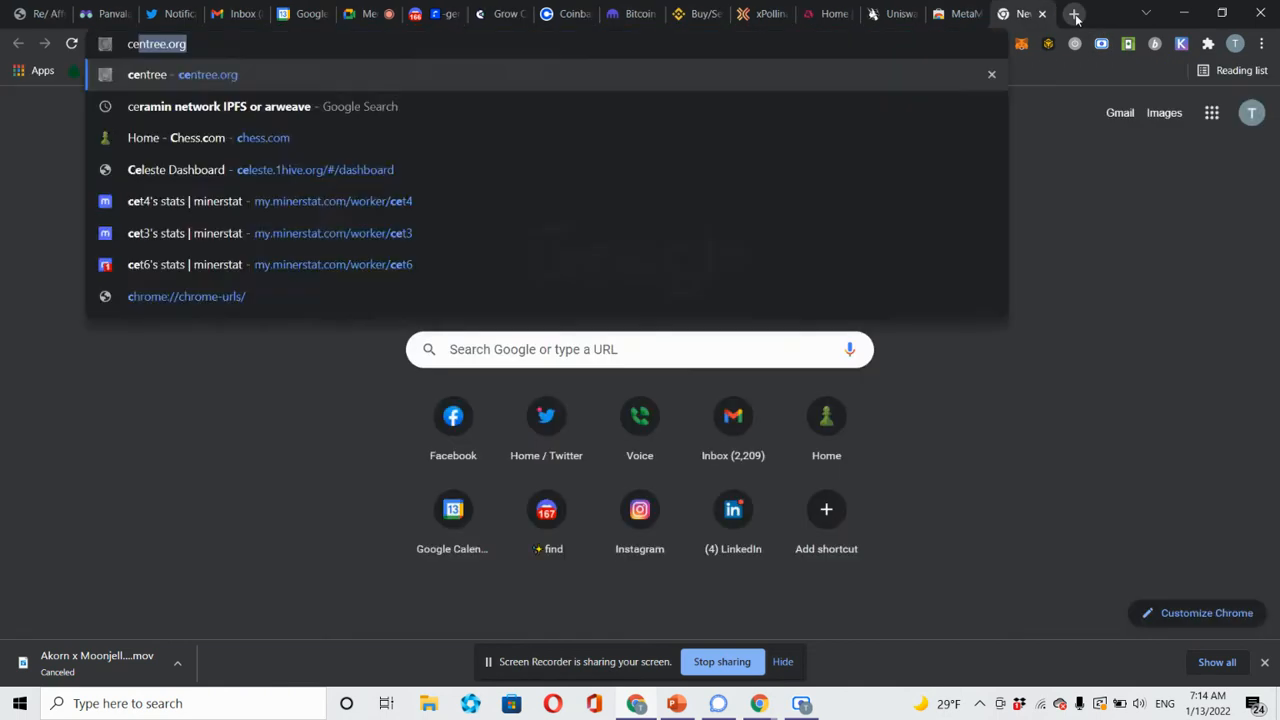
{"action": "type", "text": "ntralized ex"}
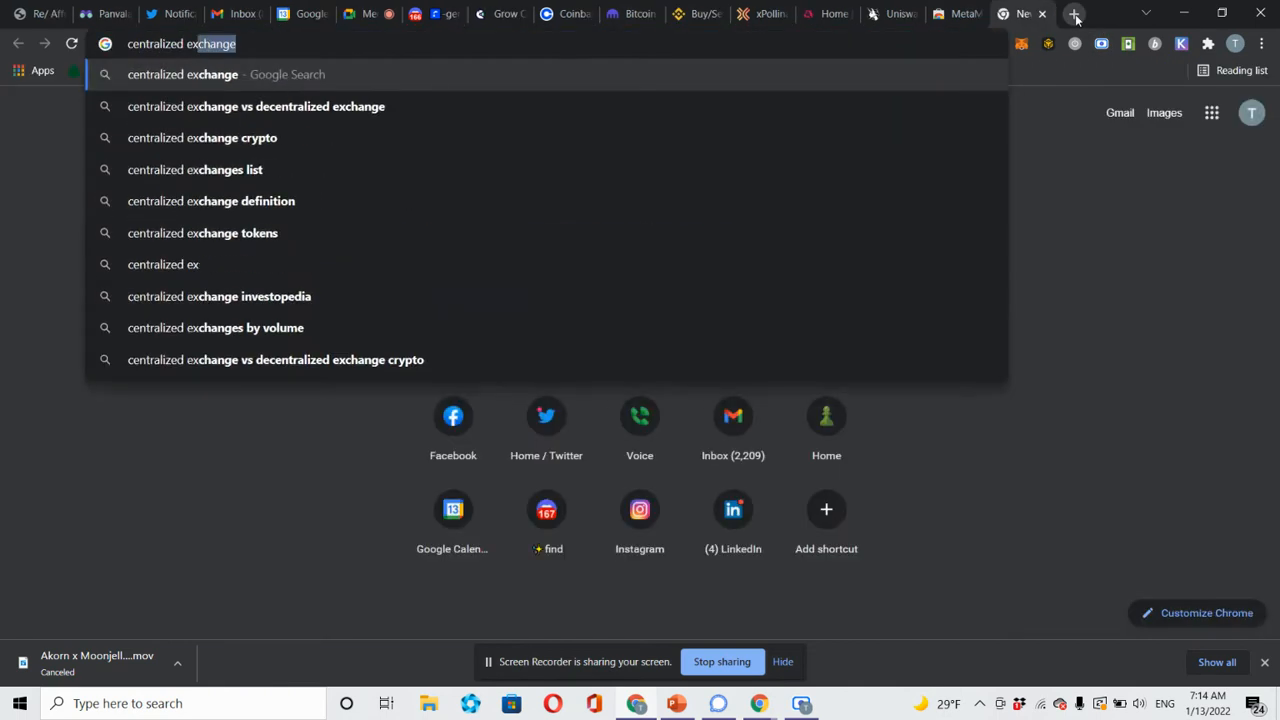
{"action": "type", "text": "change for crypto "}
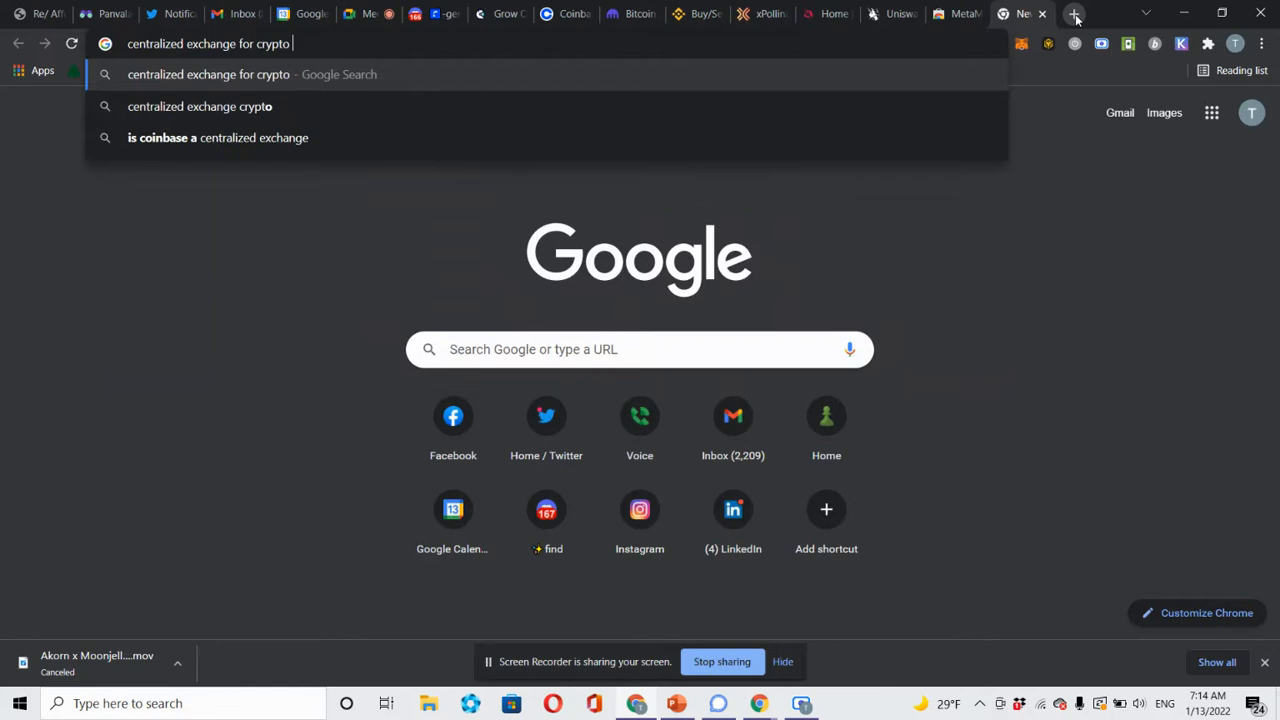
{"action": "type", "text": "in ug"}
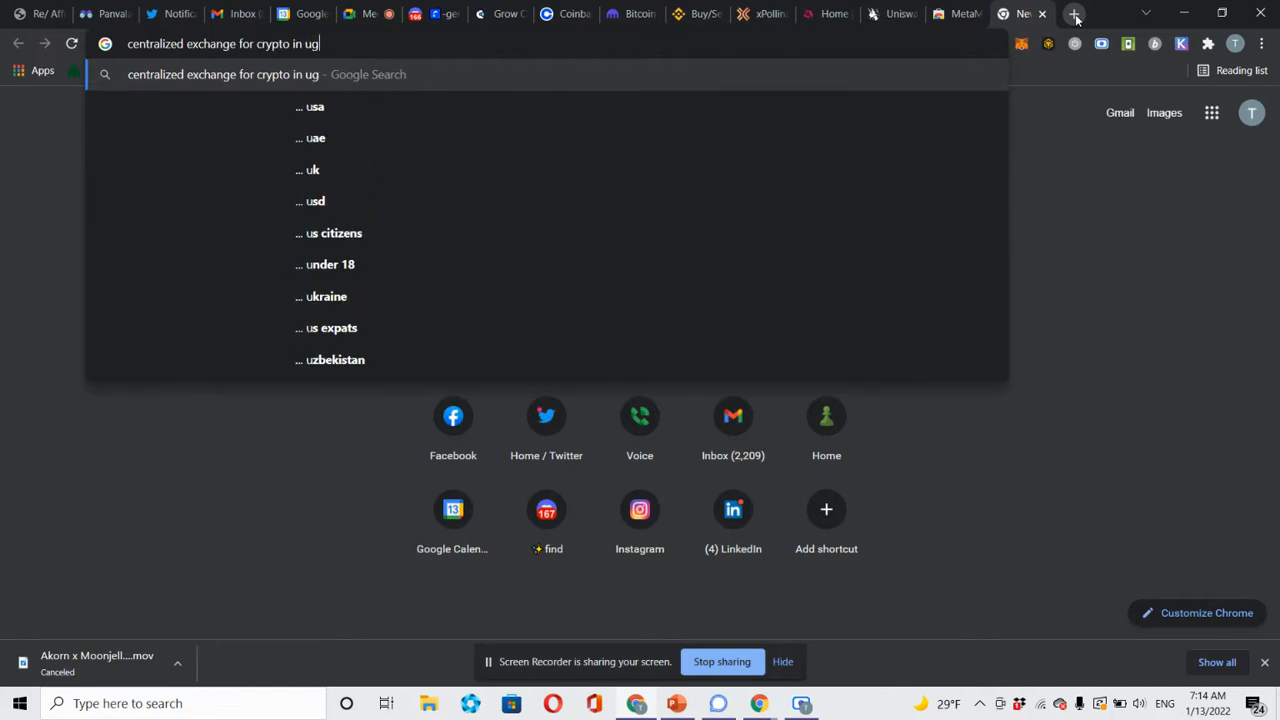
{"action": "type", "text": "anda"}
{"action": "key", "text": "Return"}
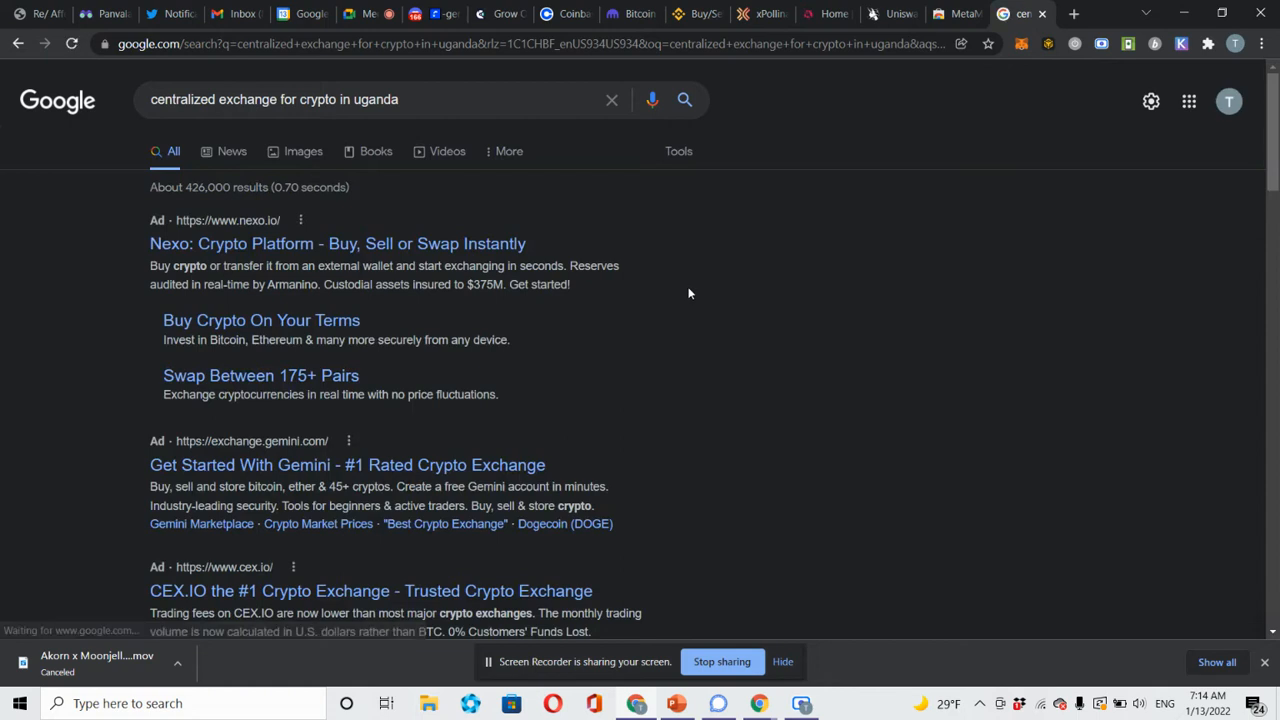
{"action": "scroll", "coordinate": [688, 293], "scroll_direction": "down", "scroll_amount": 3}
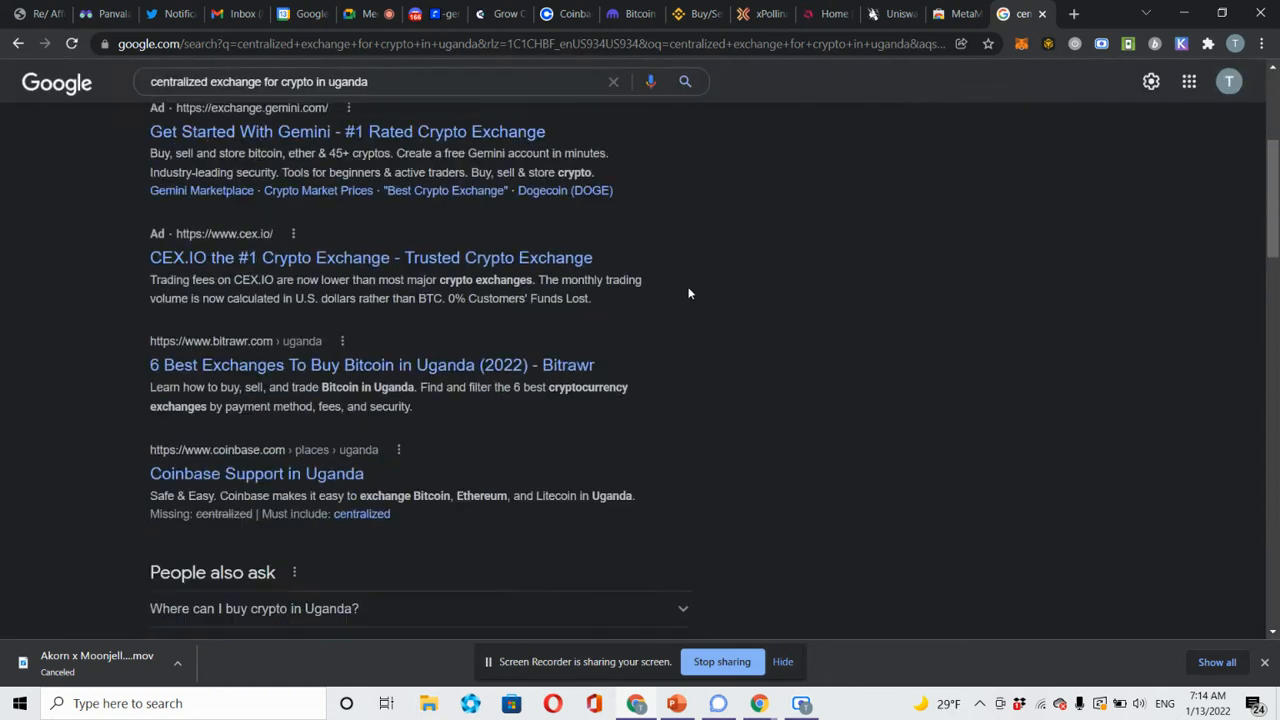
{"action": "left_click", "coordinate": [361, 366]}
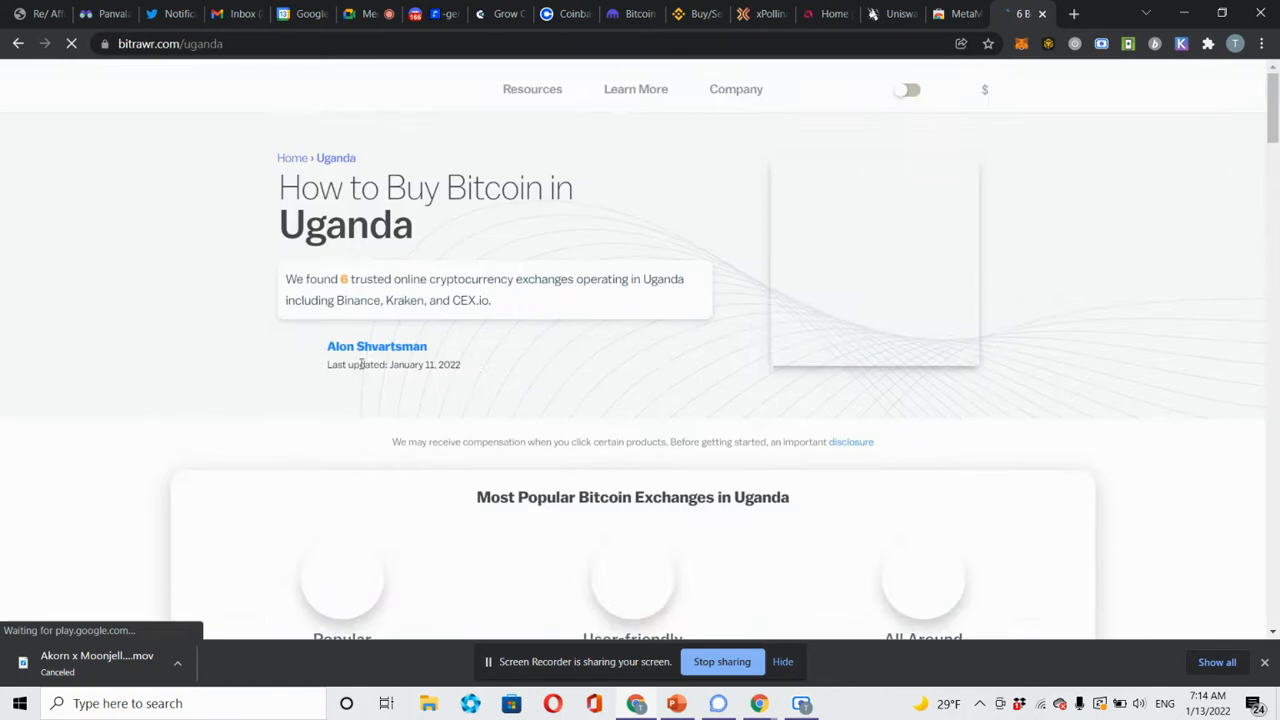
{"action": "scroll", "coordinate": [474, 323], "scroll_direction": "down", "scroll_amount": 2}
{"action": "scroll", "coordinate": [474, 323], "scroll_direction": "down", "scroll_amount": 1}
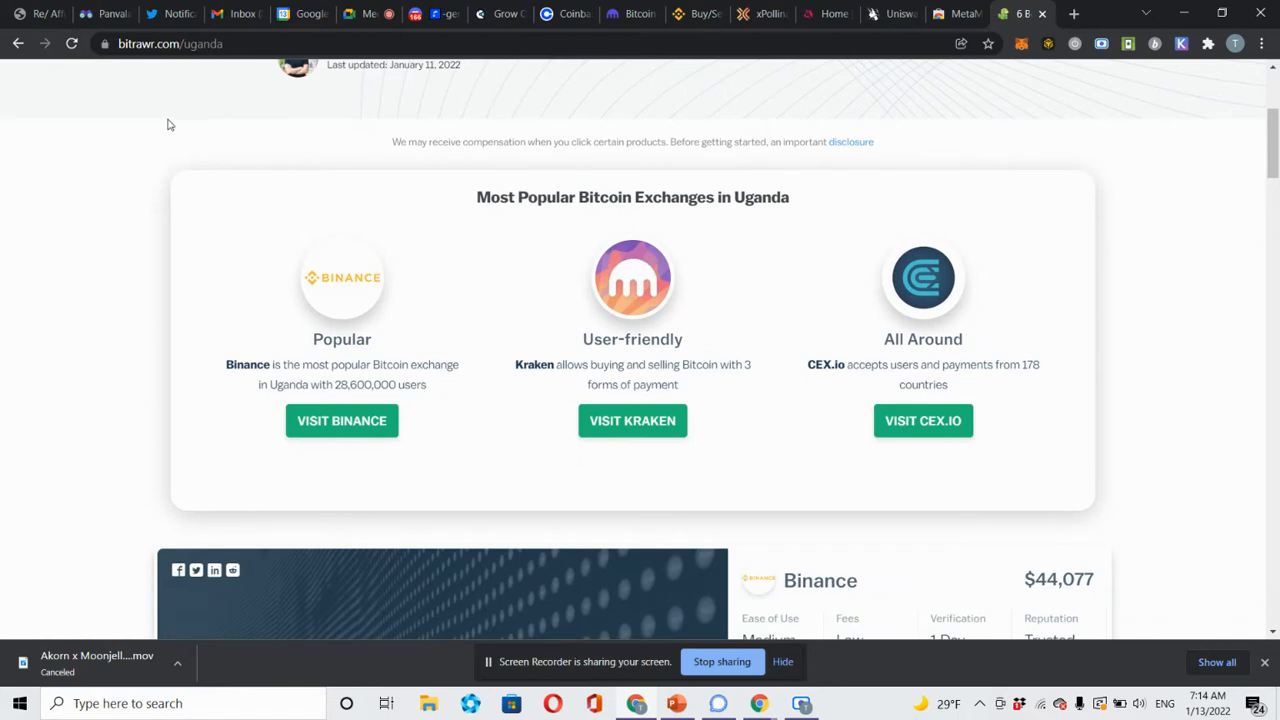
{"action": "left_click", "coordinate": [693, 16]}
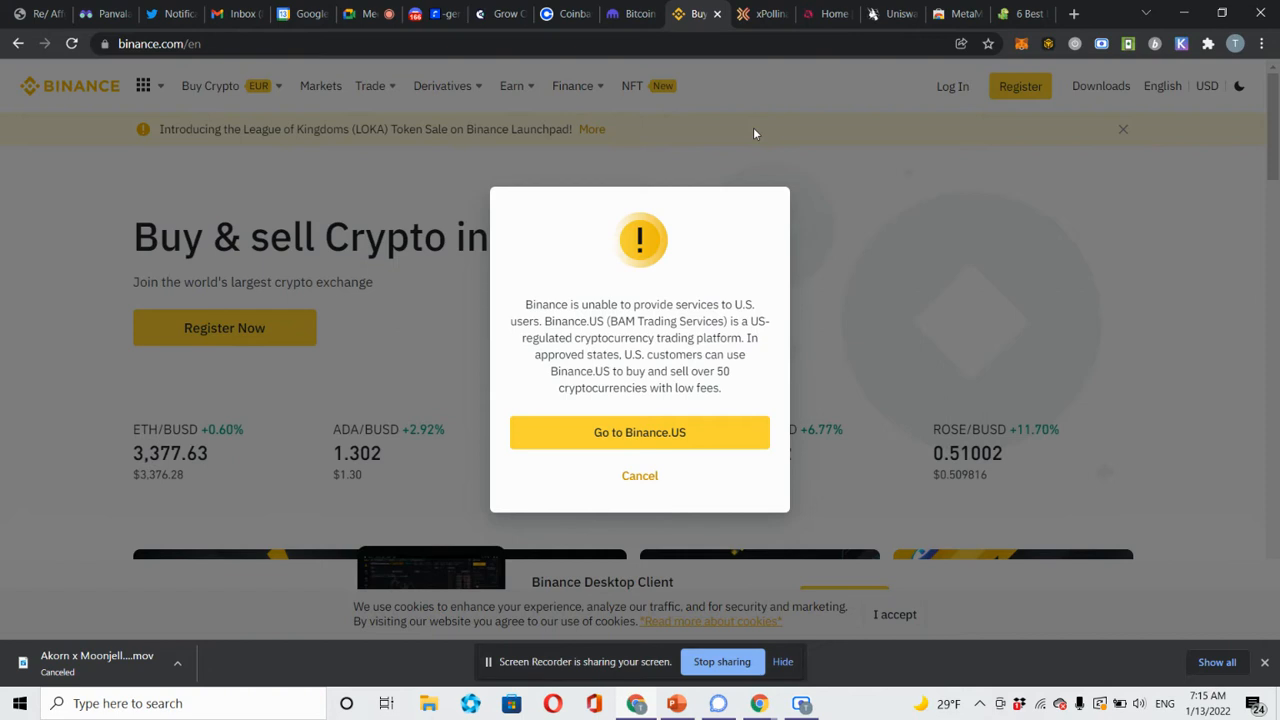
{"action": "left_click", "coordinate": [1022, 43]}
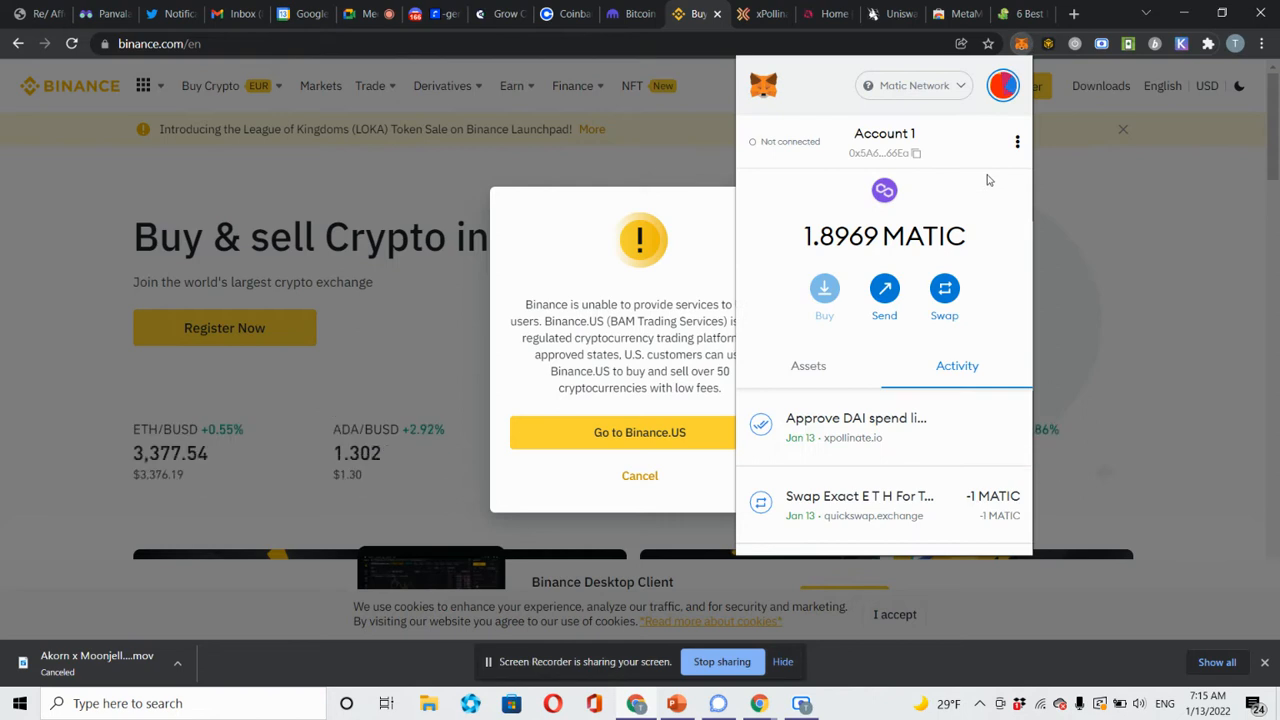
{"action": "left_click", "coordinate": [897, 296]}
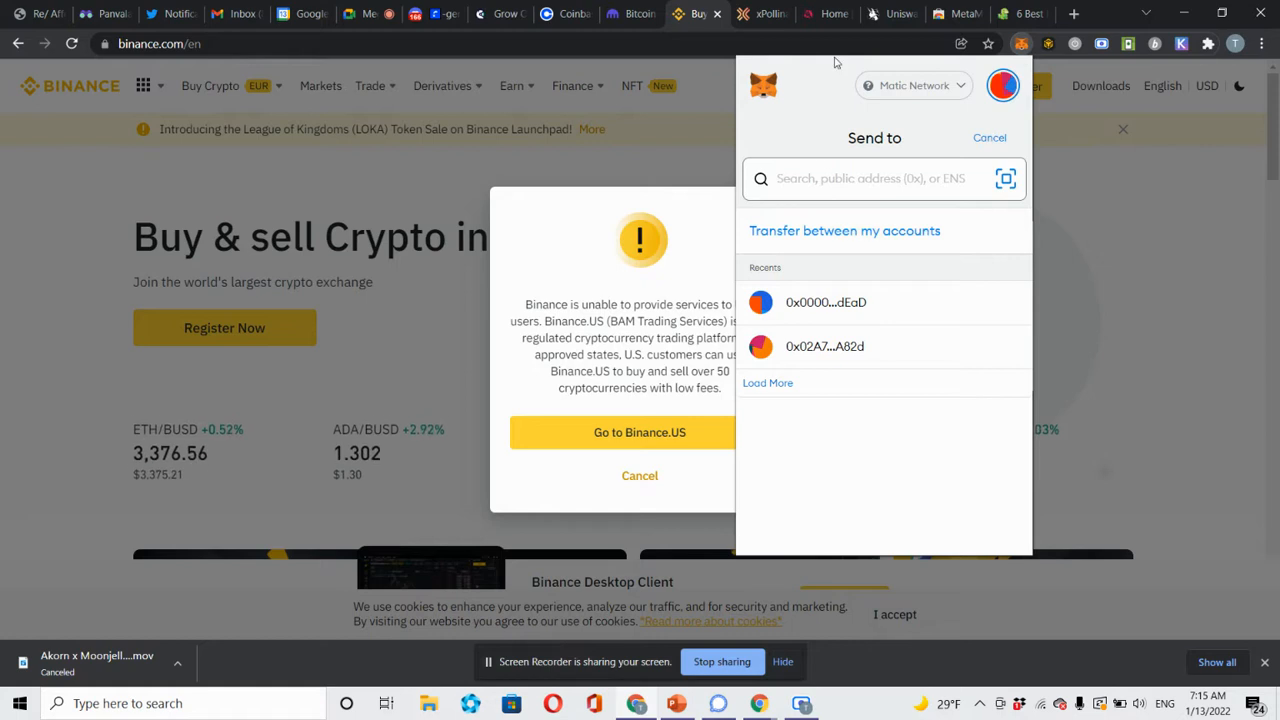
{"action": "left_click", "coordinate": [979, 147]}
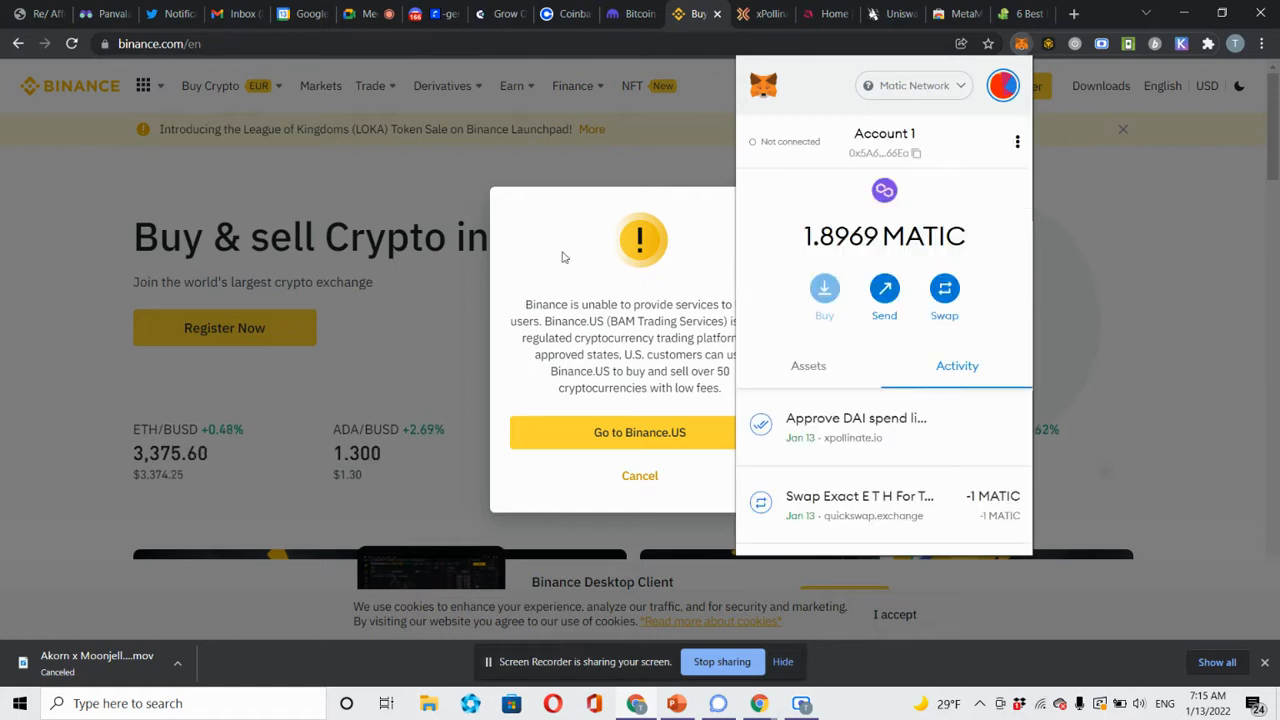
{"action": "left_click", "coordinate": [401, 208]}
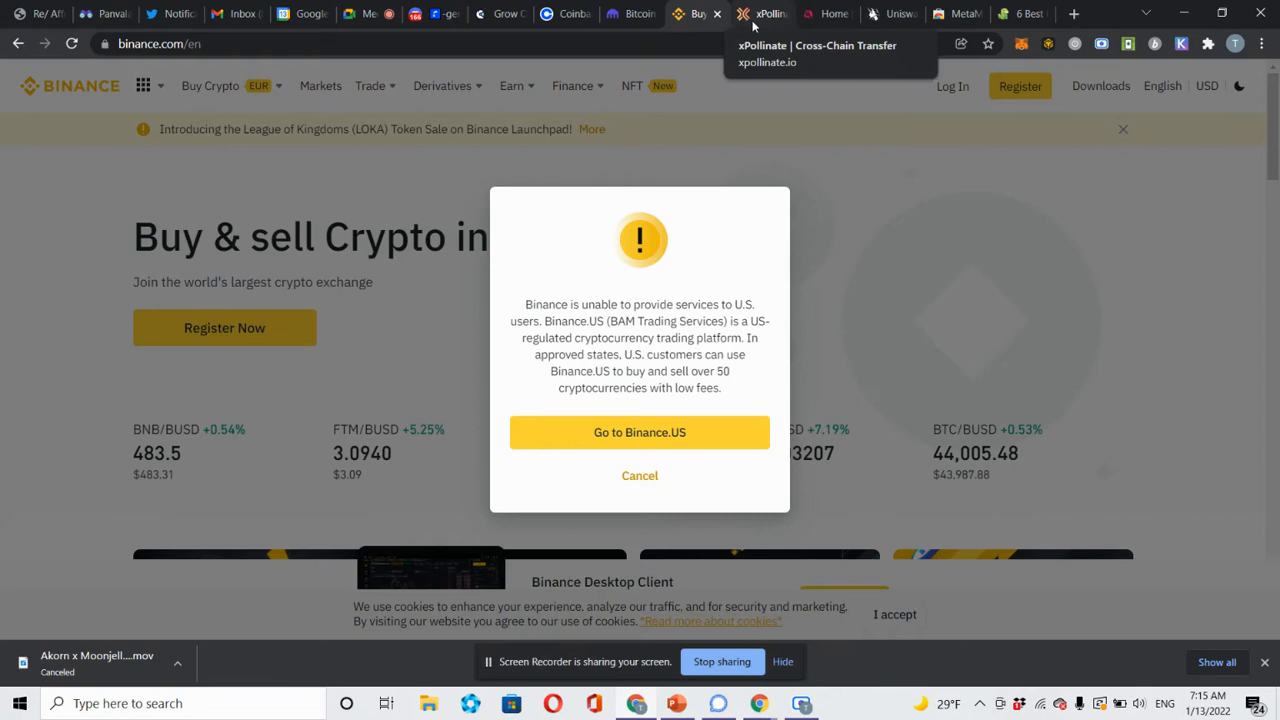
Go to Uniswap and keep Polygon as the swap network.
{"action": "left_click", "coordinate": [874, 16]}
{"action": "left_click", "coordinate": [806, 45]}
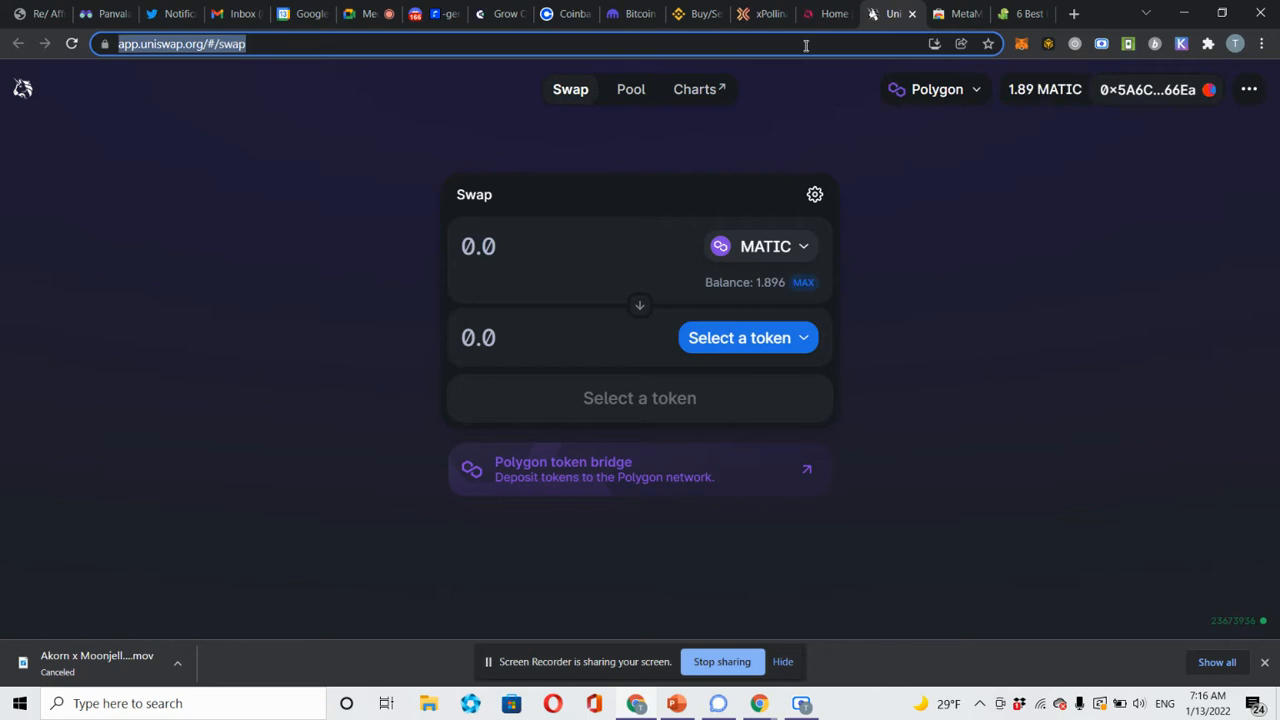
{"action": "left_click", "coordinate": [942, 97]}
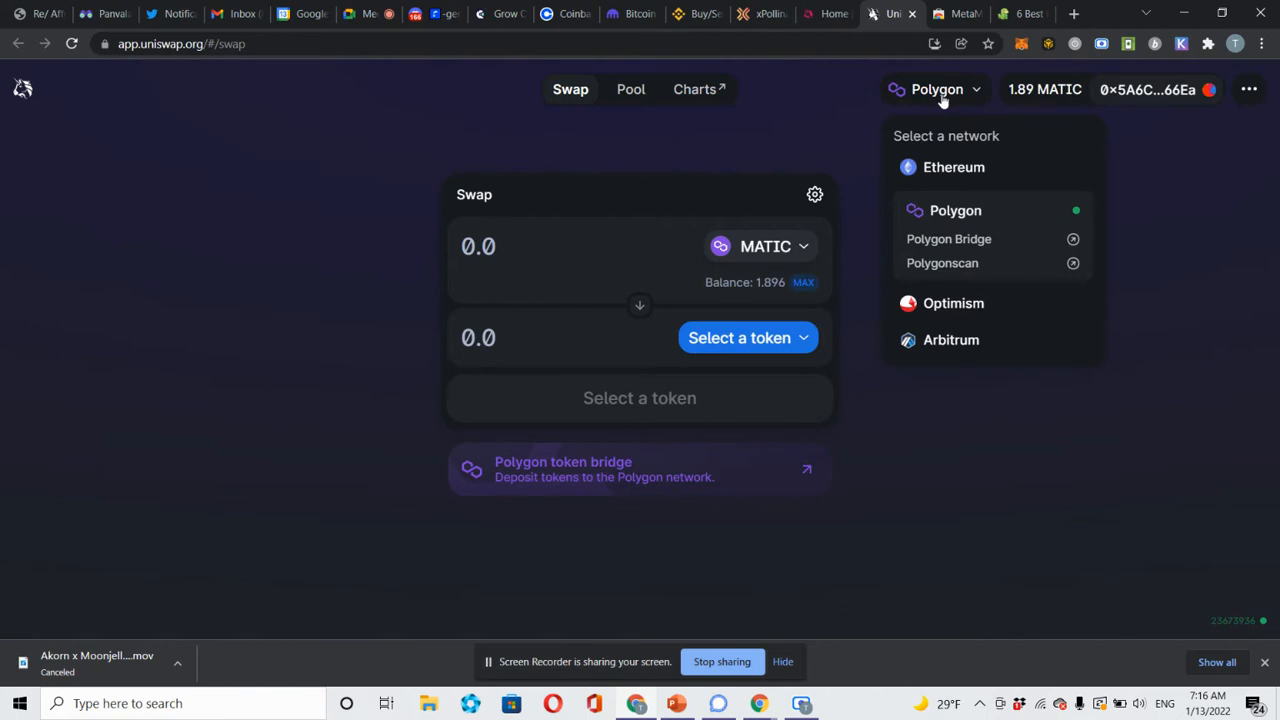
{"action": "left_click", "coordinate": [942, 98]}
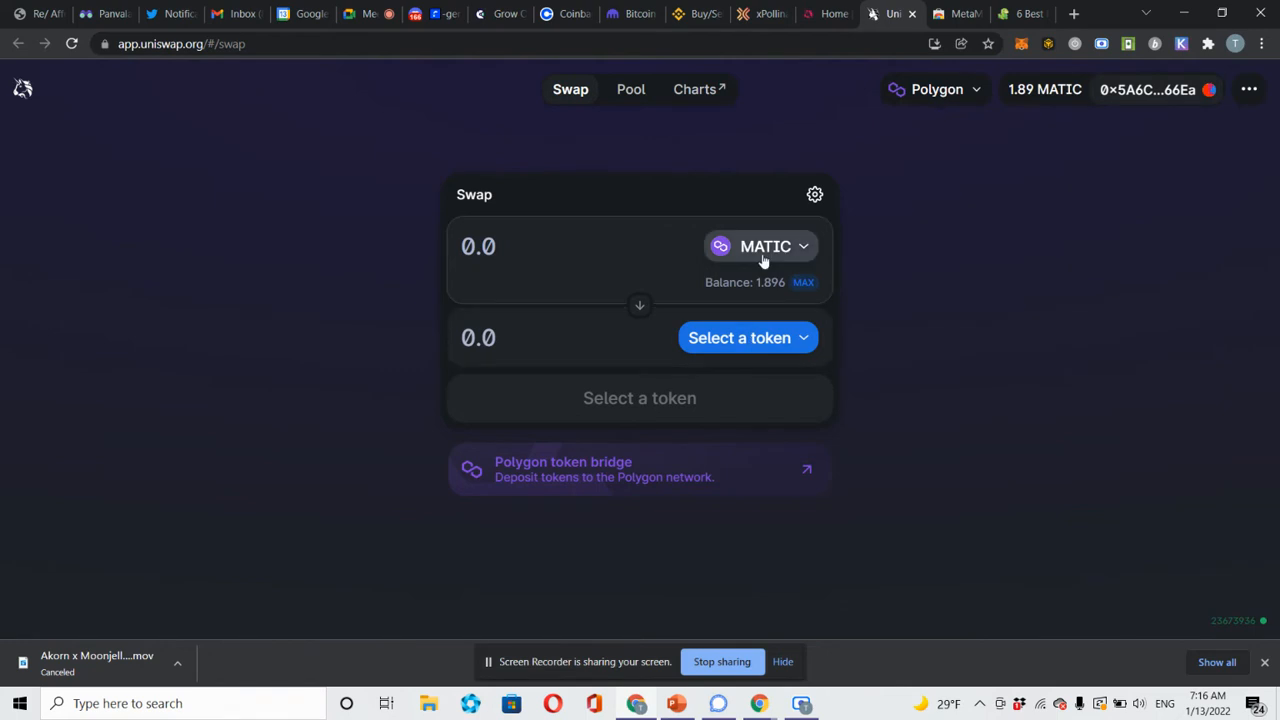
Quote a swap of 1 MATIC for about 2.40316 DAI, then move to xPollinate.
{"action": "left_click", "coordinate": [757, 349]}
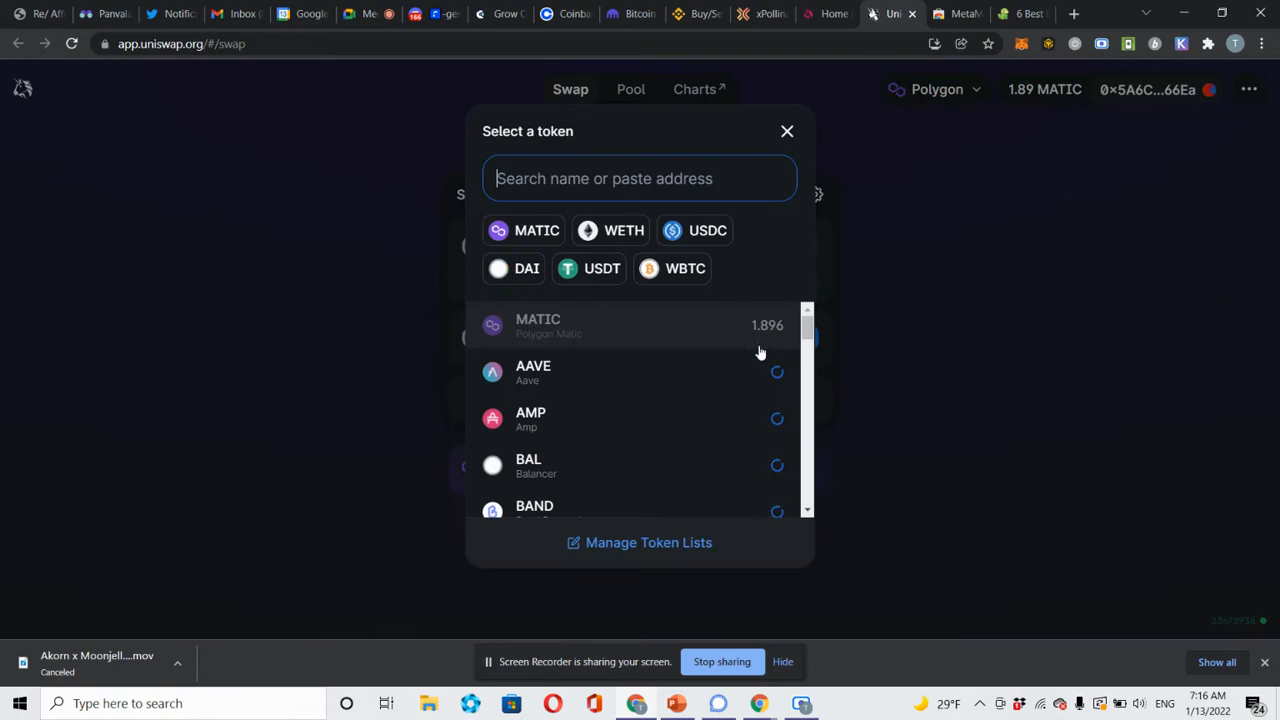
{"action": "left_click", "coordinate": [527, 268]}
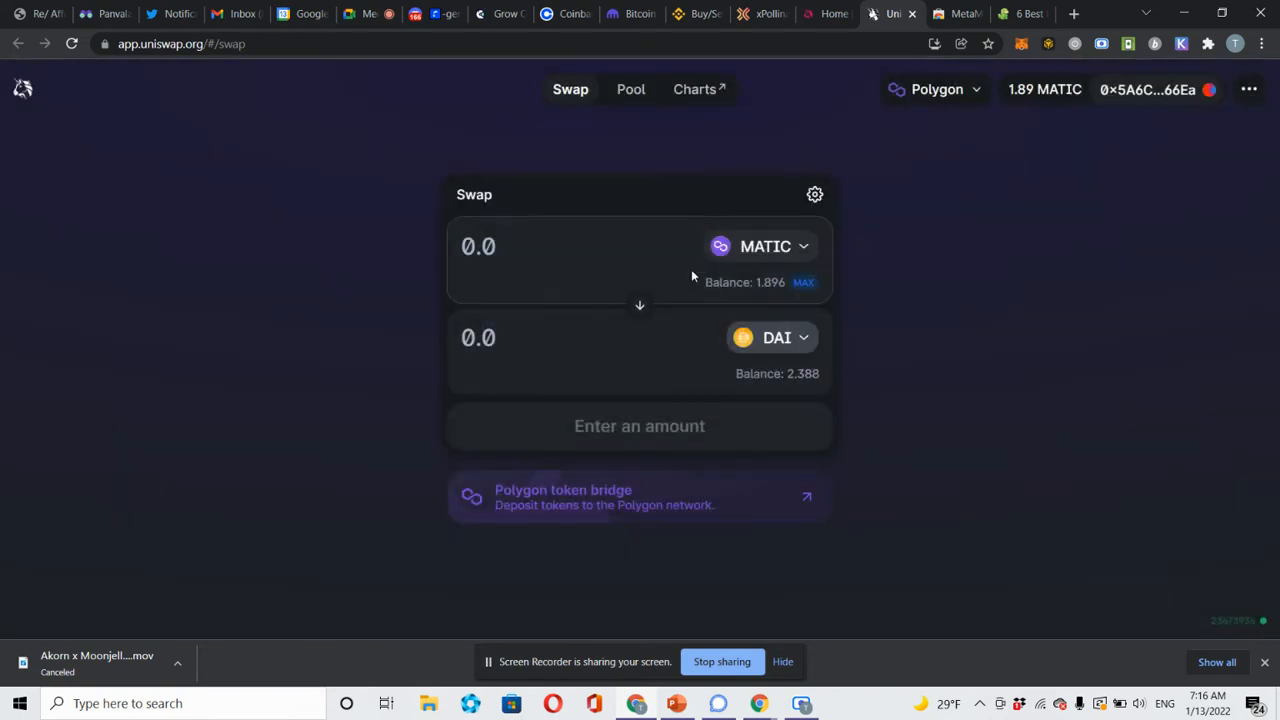
{"action": "left_click", "coordinate": [614, 253]}
{"action": "type", "text": "1"}
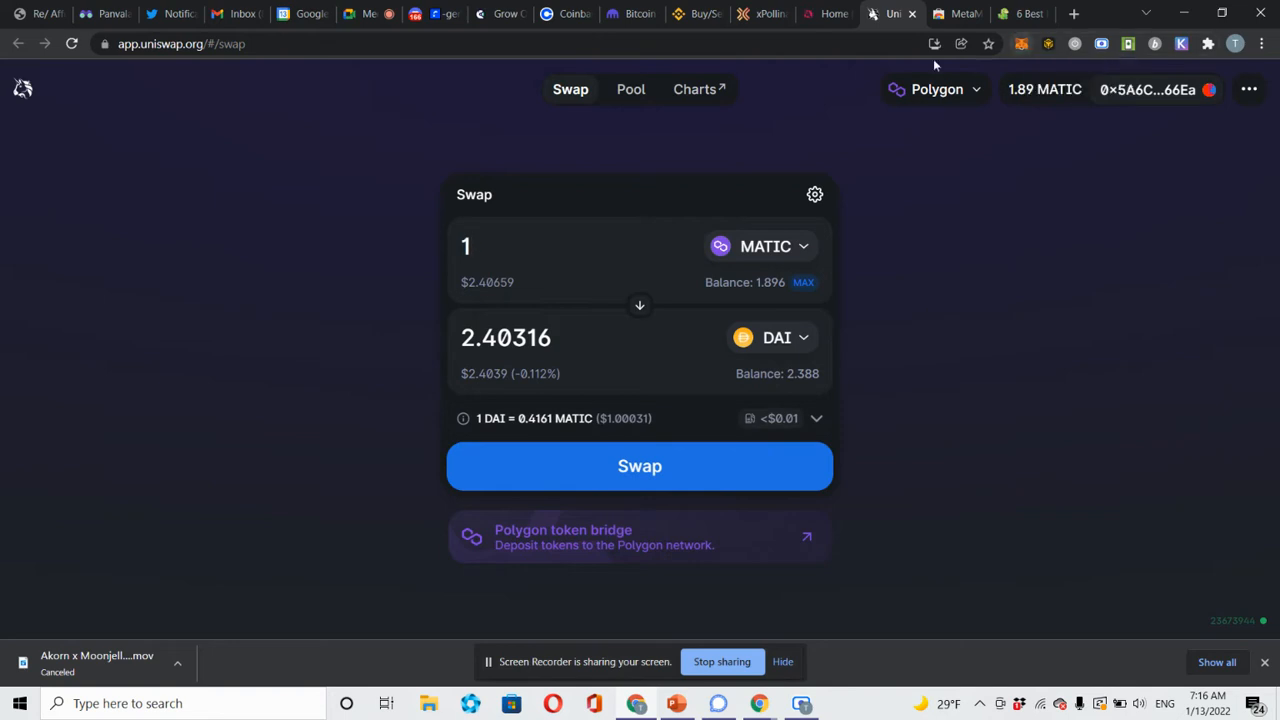
{"action": "left_click", "coordinate": [758, 22]}
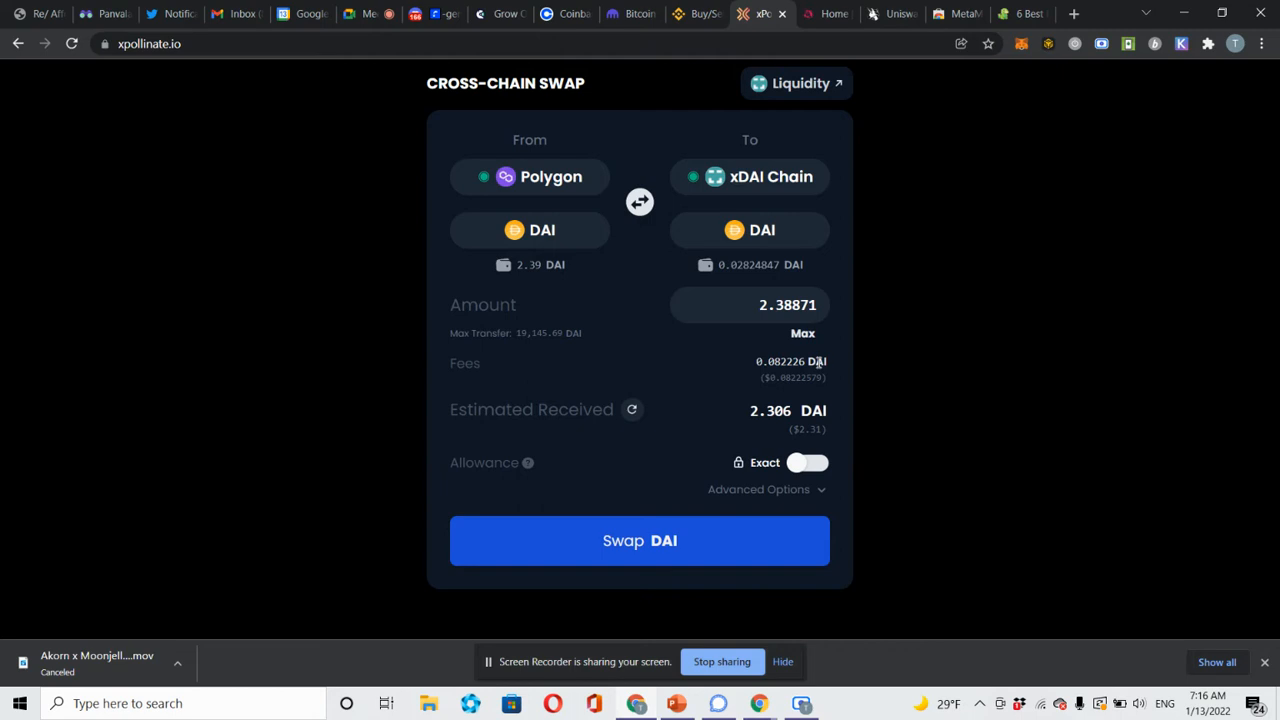
Swap 2.389 DAI from Polygon to xDAI Chain and approve it in MetaMask.
{"action": "left_click", "coordinate": [659, 545]}
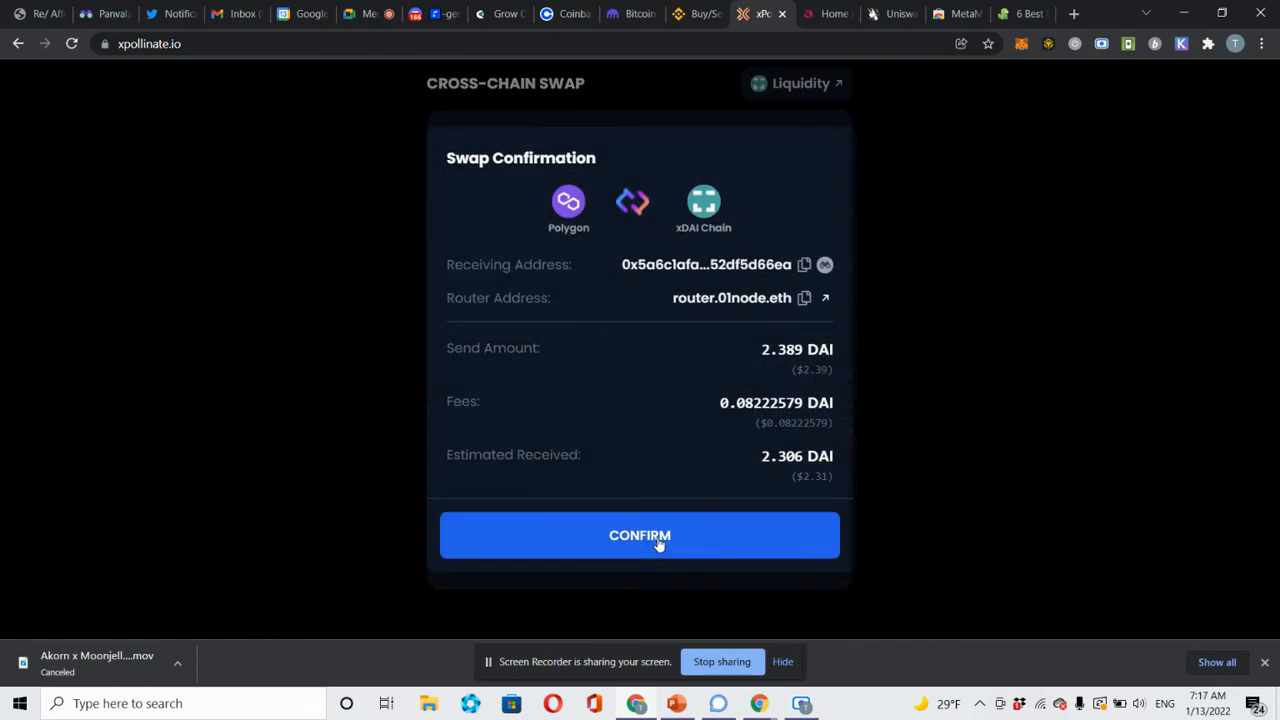
{"action": "left_click", "coordinate": [657, 538]}
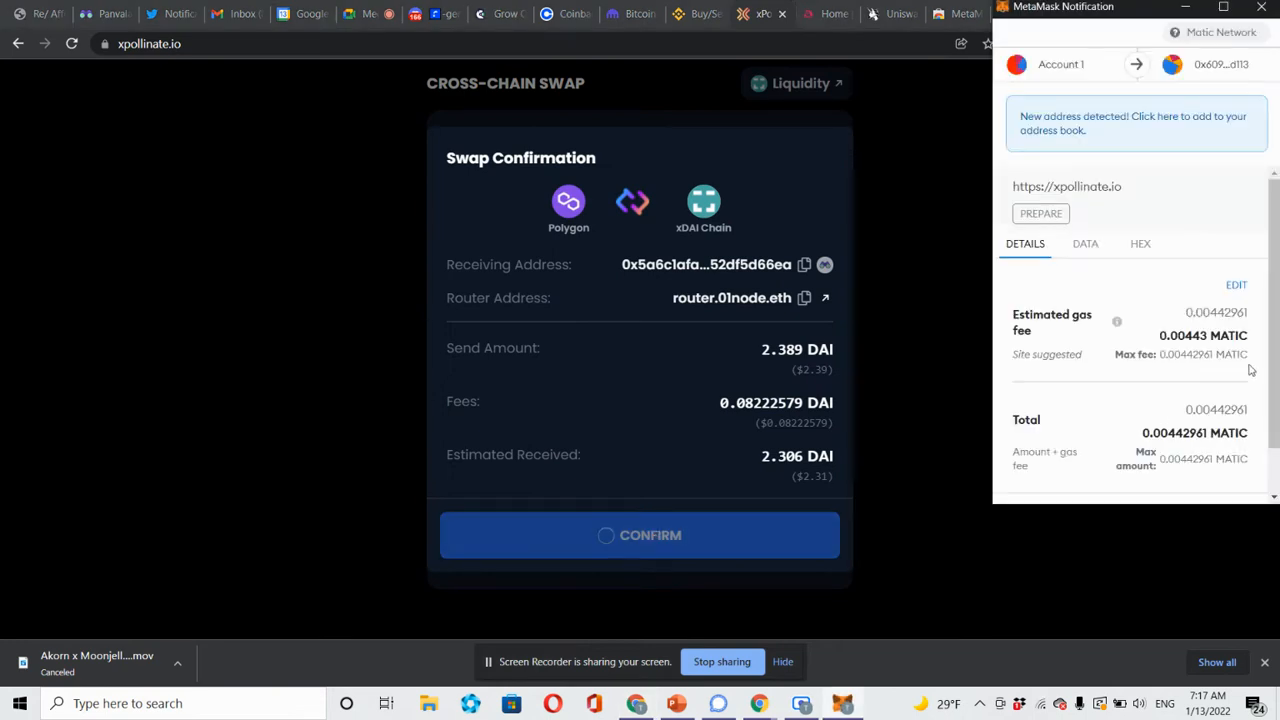
{"action": "left_click", "coordinate": [1274, 497]}
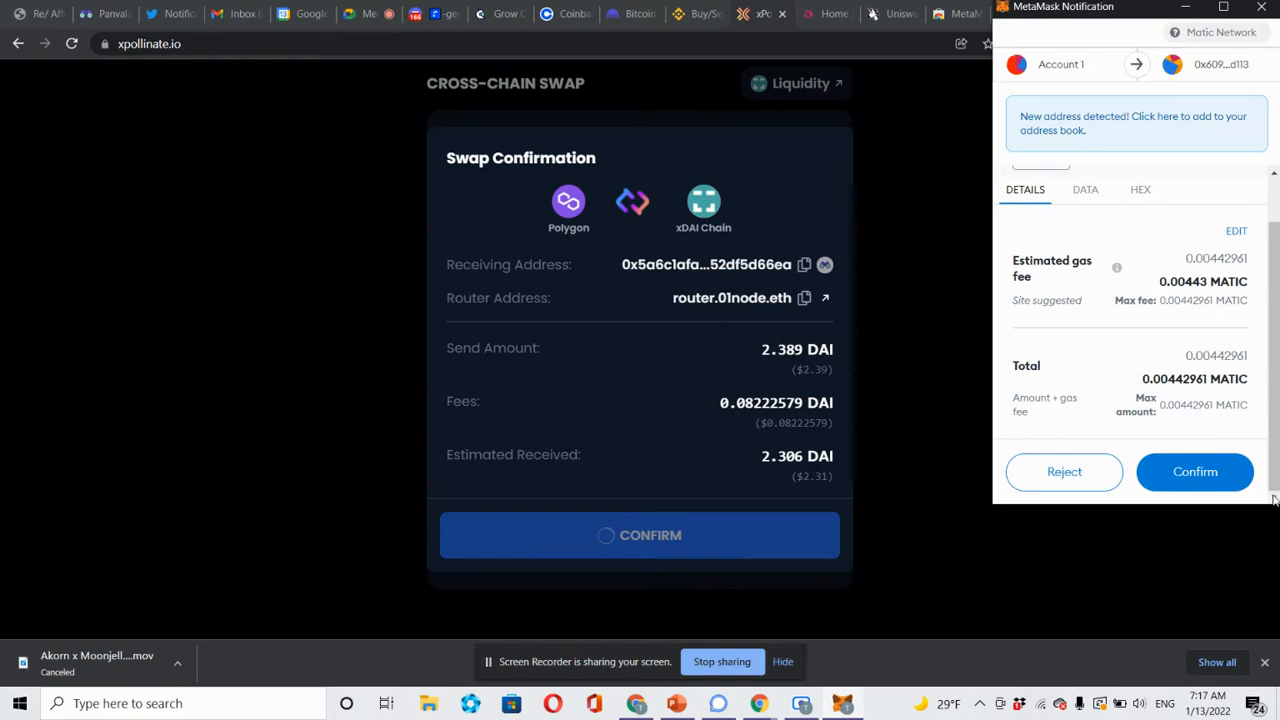
{"action": "left_click", "coordinate": [1204, 484]}
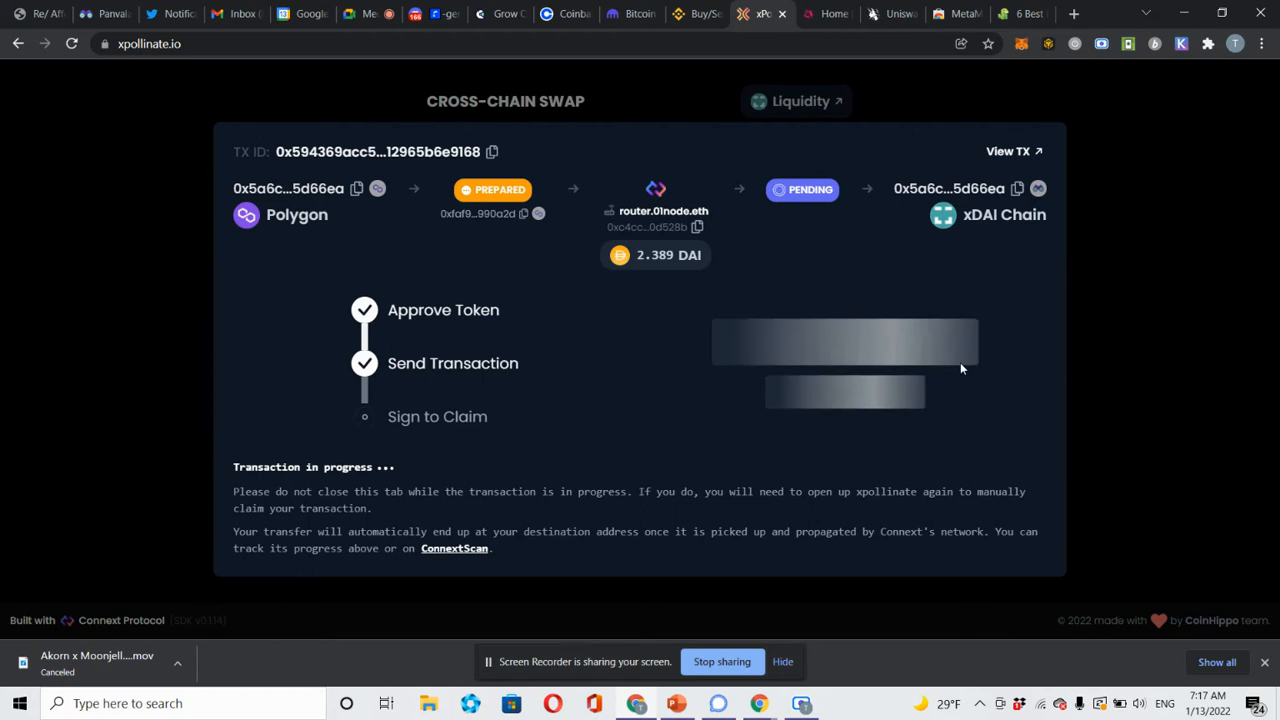
Load the Honeyswap homepage at honeyswap.org in the article tab.
{"action": "left_click", "coordinate": [1020, 14]}
{"action": "left_click", "coordinate": [910, 44]}
{"action": "type", "text": "ho"}
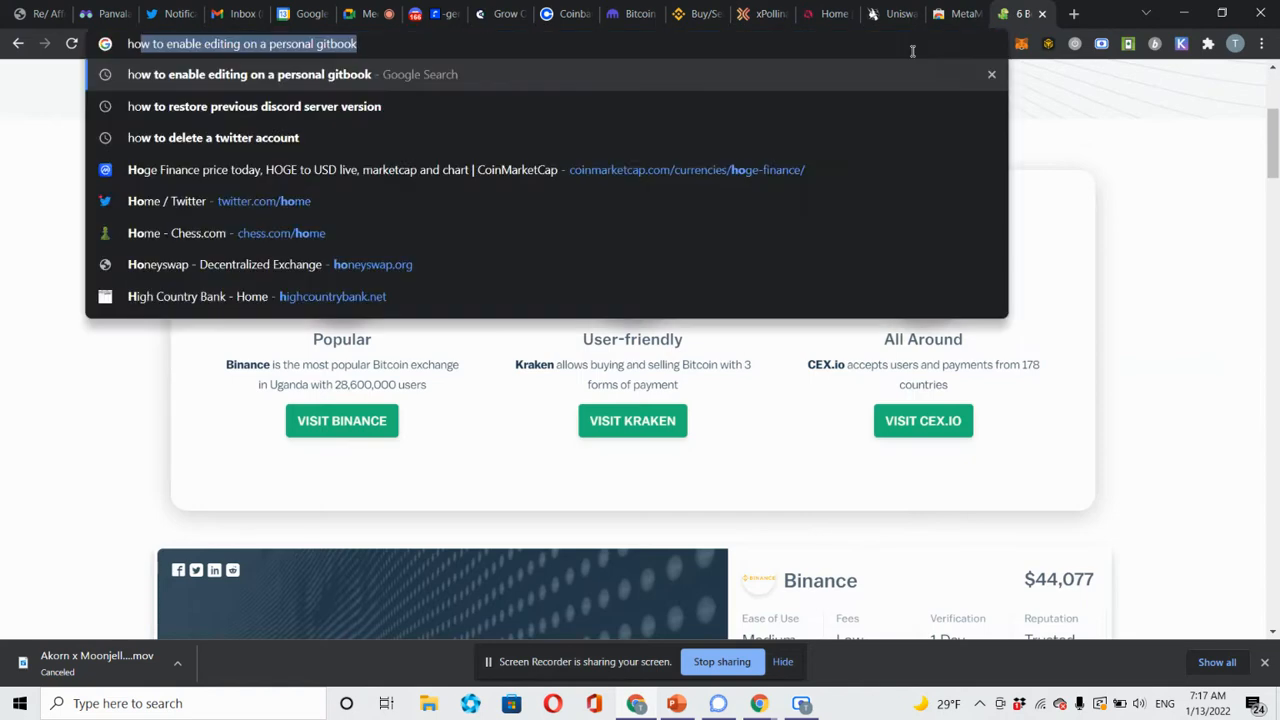
{"action": "type", "text": "neyswap.org"}
{"action": "key", "text": "Return"}
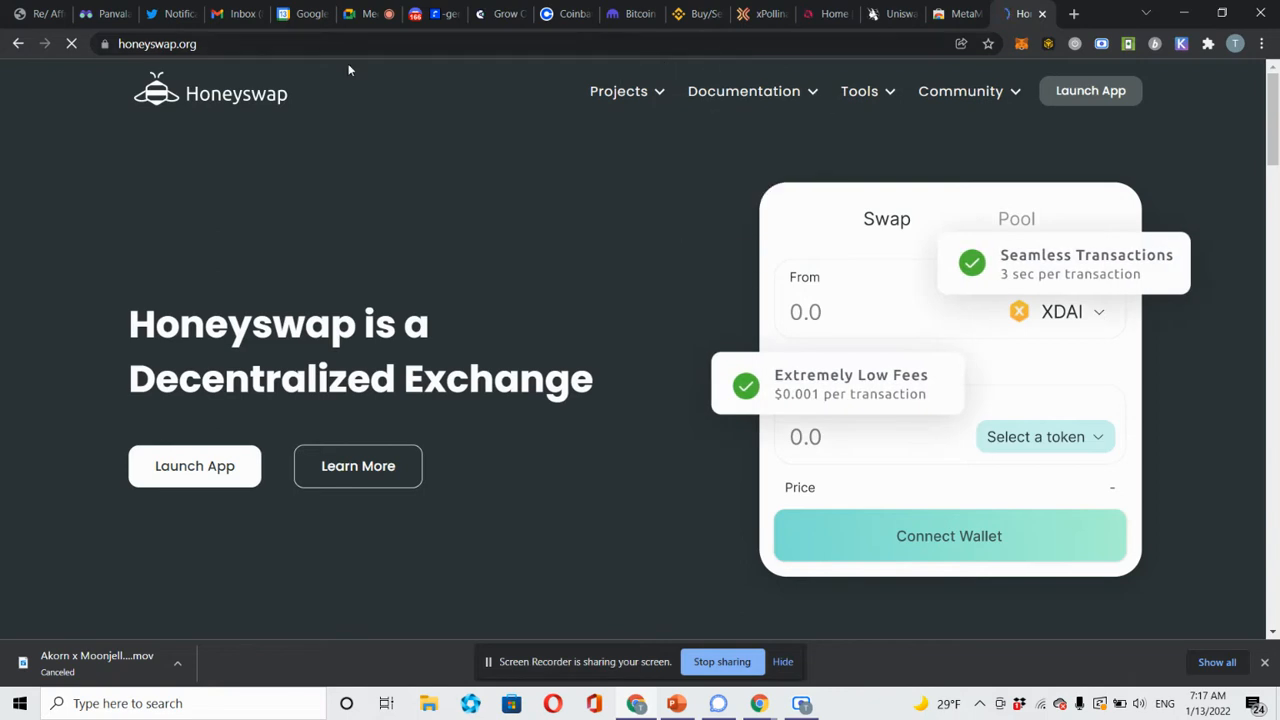
Copy the Panvala PAN contract address from BlockScout and launch the Honeyswap app.
{"action": "left_click", "coordinate": [103, 16]}
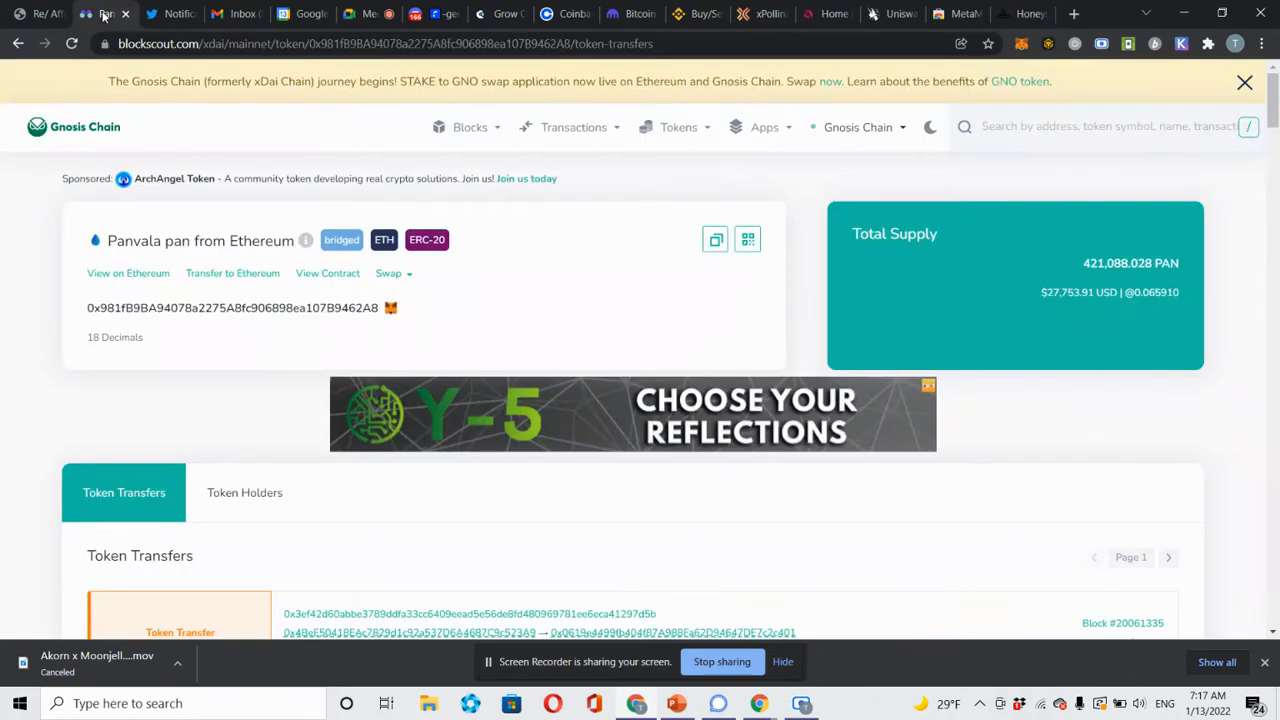
{"action": "left_click", "coordinate": [714, 240]}
{"action": "left_click", "coordinate": [1014, 13]}
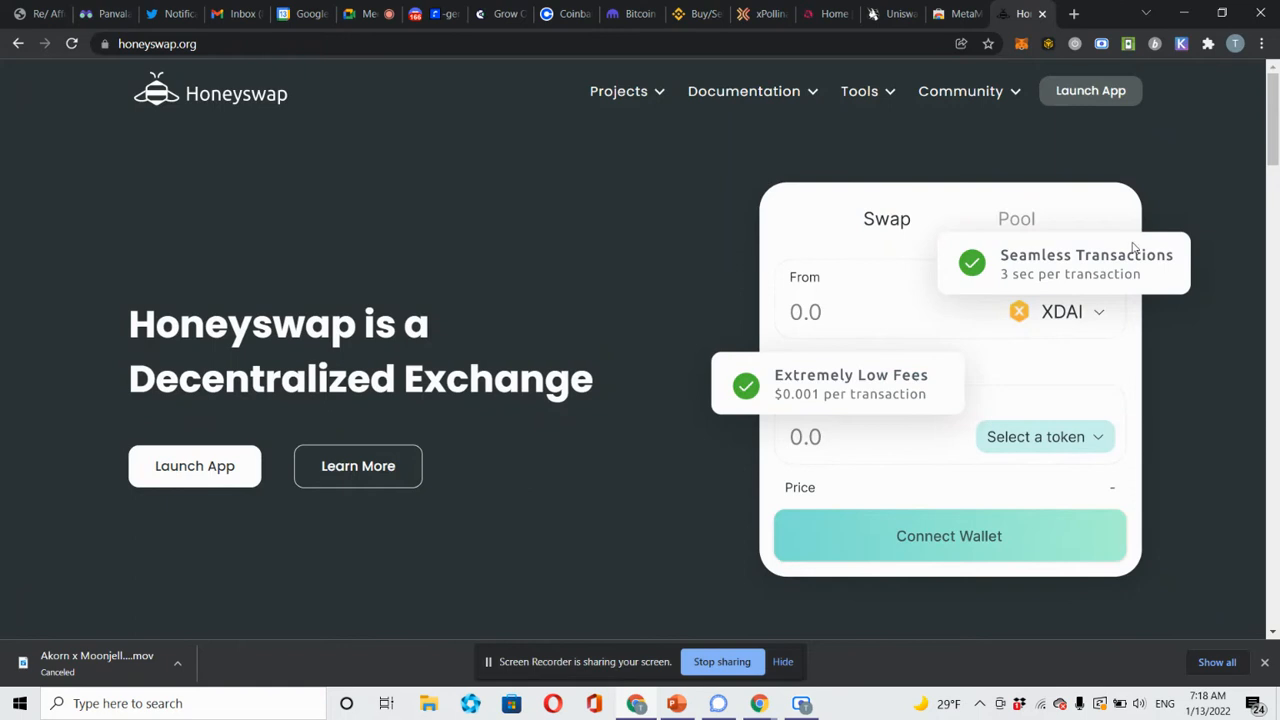
{"action": "left_click", "coordinate": [1087, 98]}
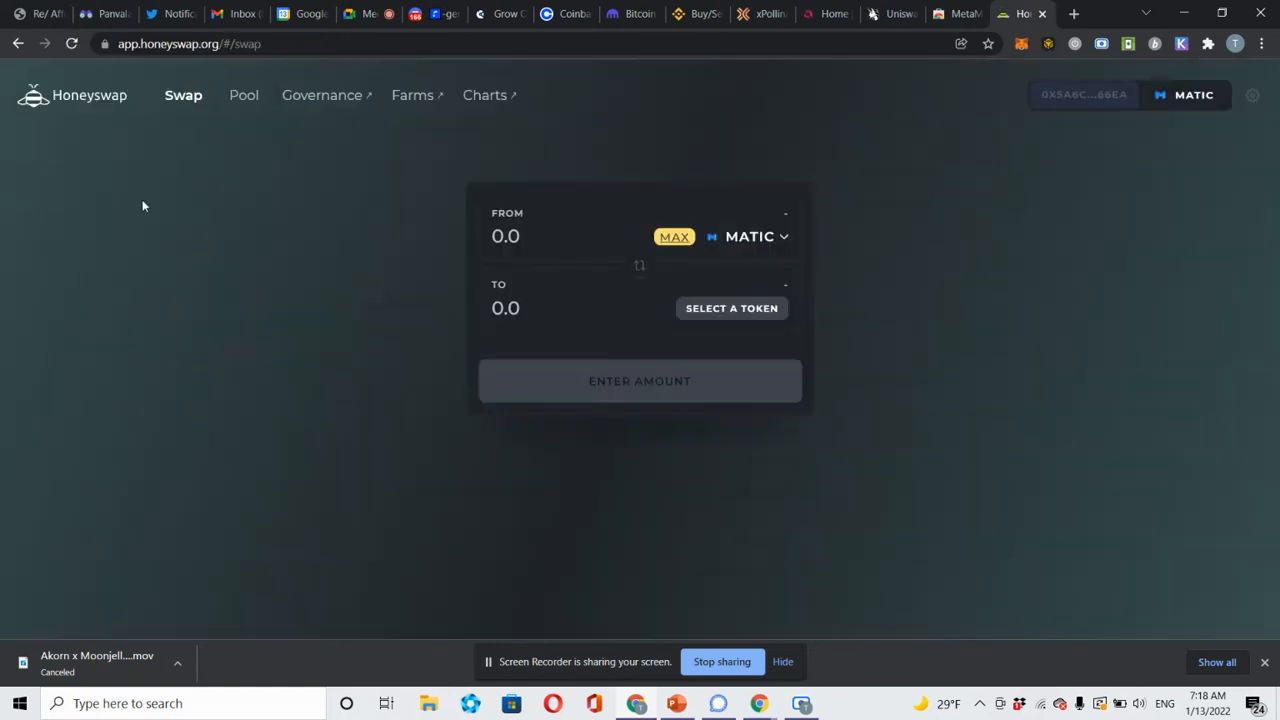
Copy the PAN contract address again and return to the Honeyswap swap form.
{"action": "left_click", "coordinate": [105, 14]}
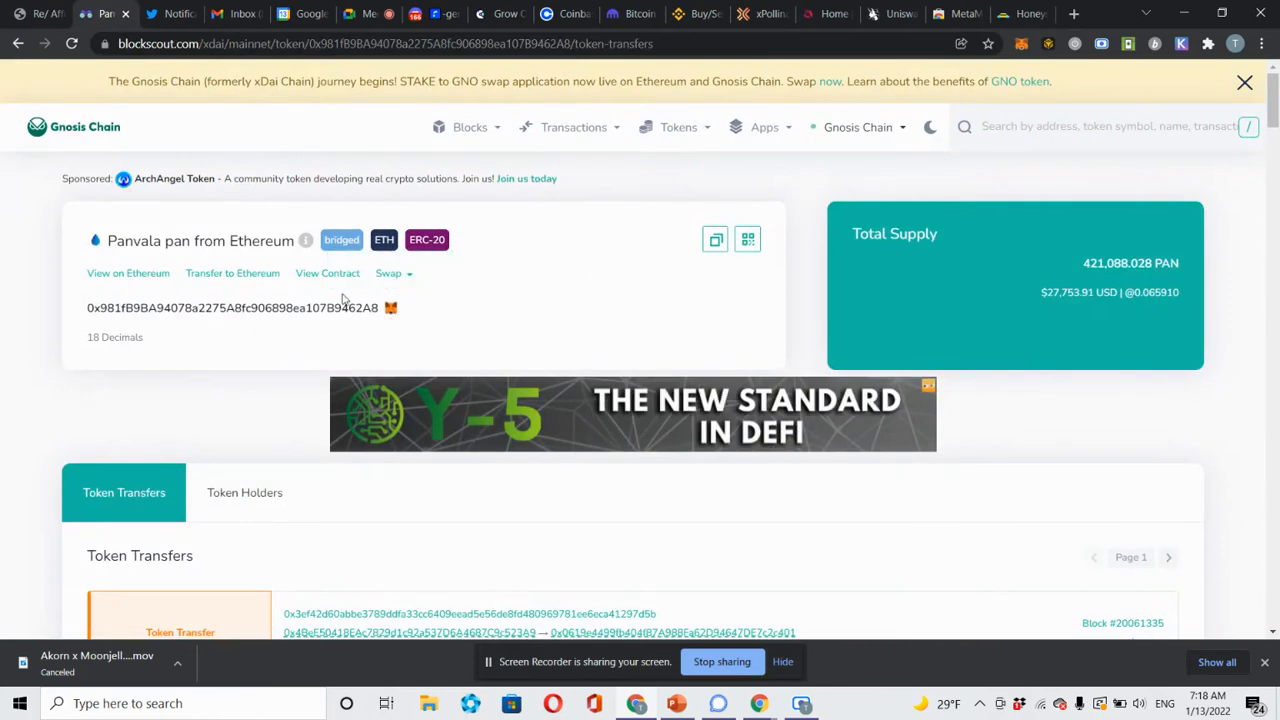
{"action": "left_click", "coordinate": [715, 245]}
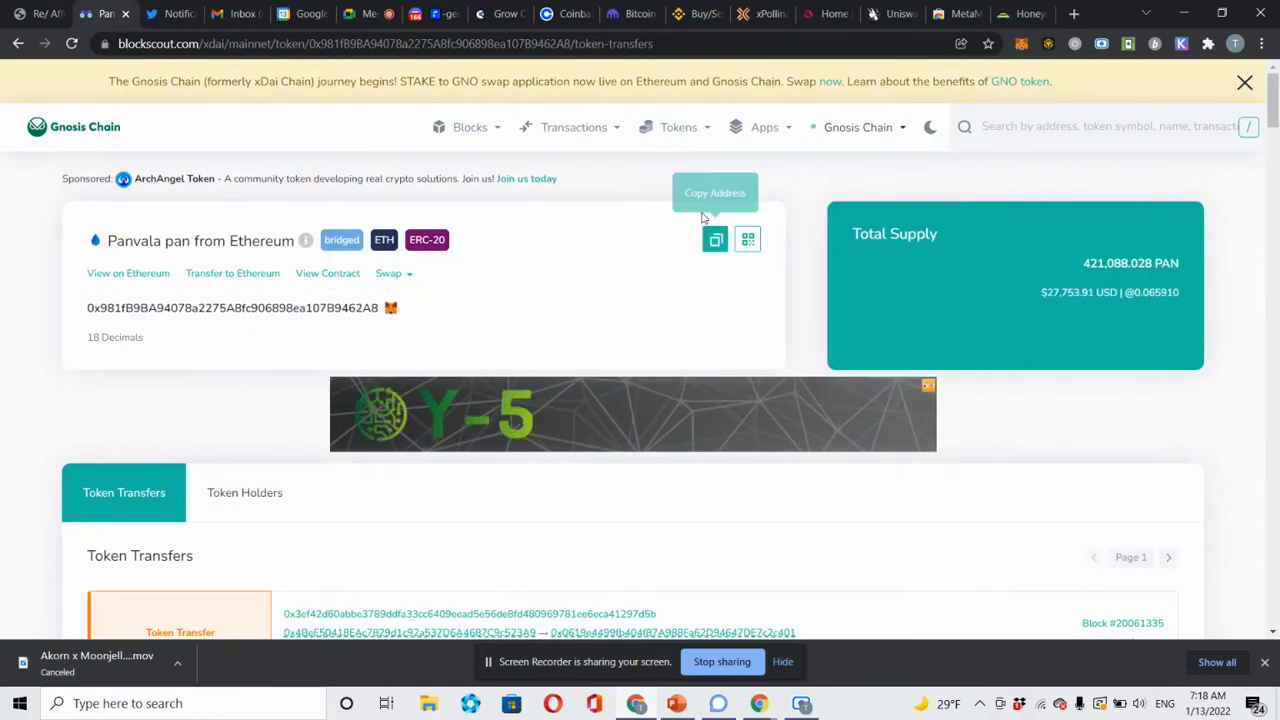
{"action": "left_click", "coordinate": [1025, 18]}
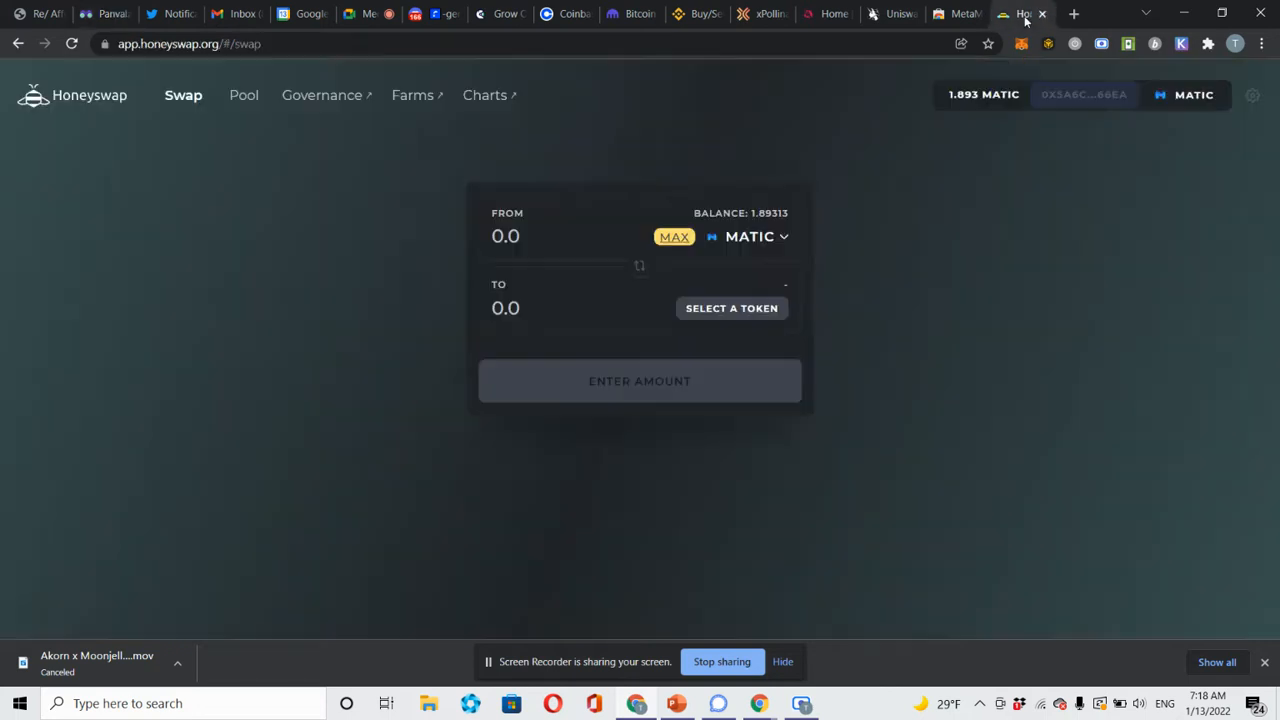
Choose DAI to swap from, then search the receive list for PAN by address and name, without a match.
{"action": "left_click", "coordinate": [780, 240]}
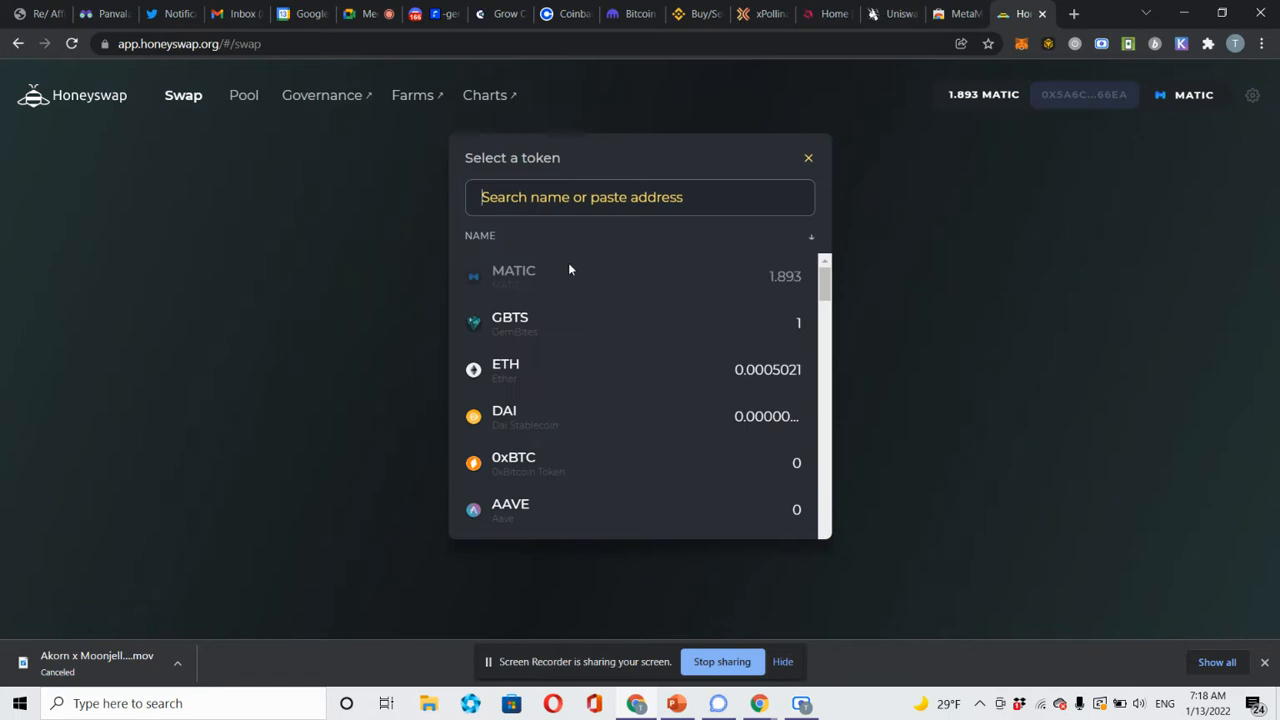
{"action": "left_click", "coordinate": [551, 416]}
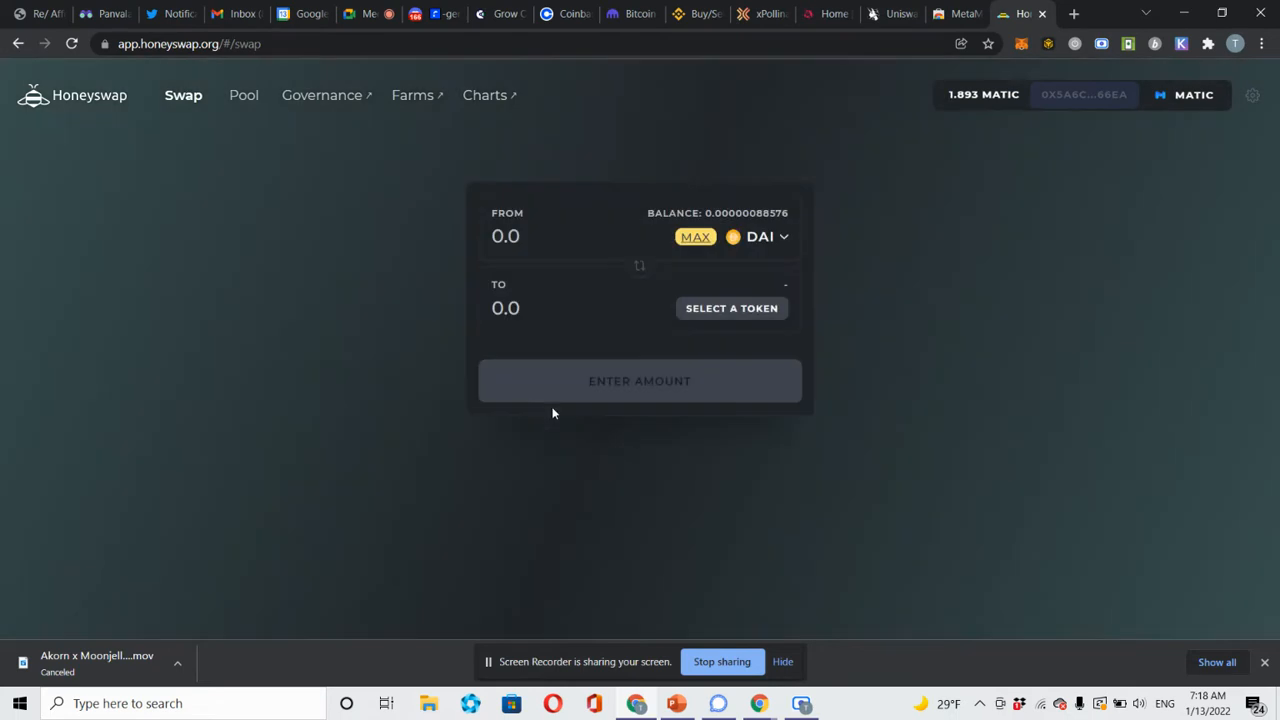
{"action": "left_click", "coordinate": [765, 310]}
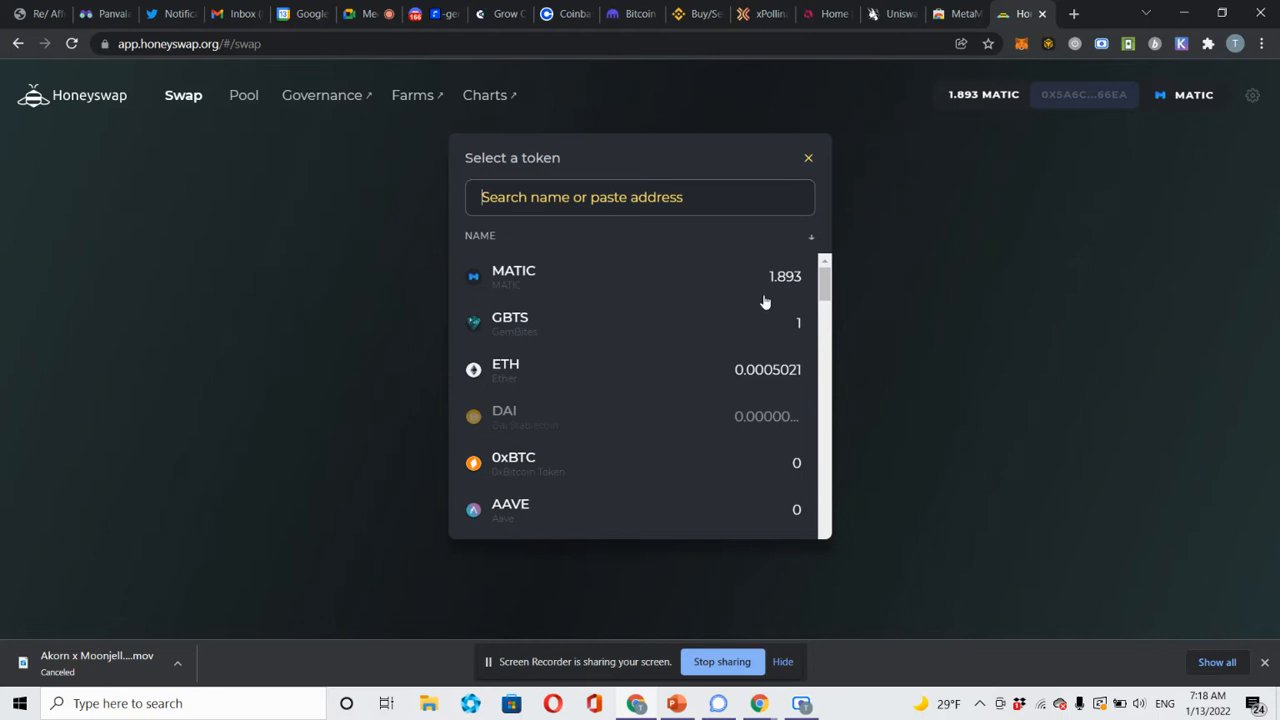
{"action": "key", "text": "ctrl+v"}
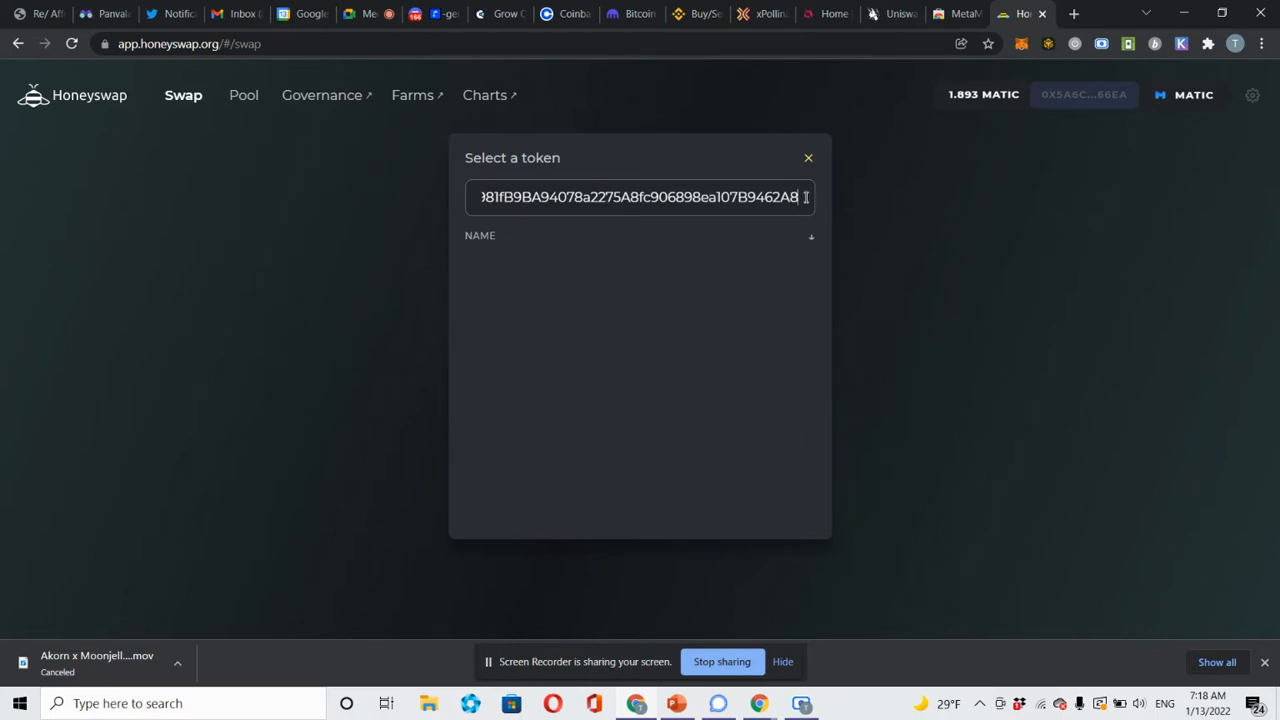
{"action": "left_click_drag", "start_coordinate": [806, 197], "coordinate": [138, 146]}
{"action": "key", "text": "BackSpace"}
{"action": "type", "text": "pa"}
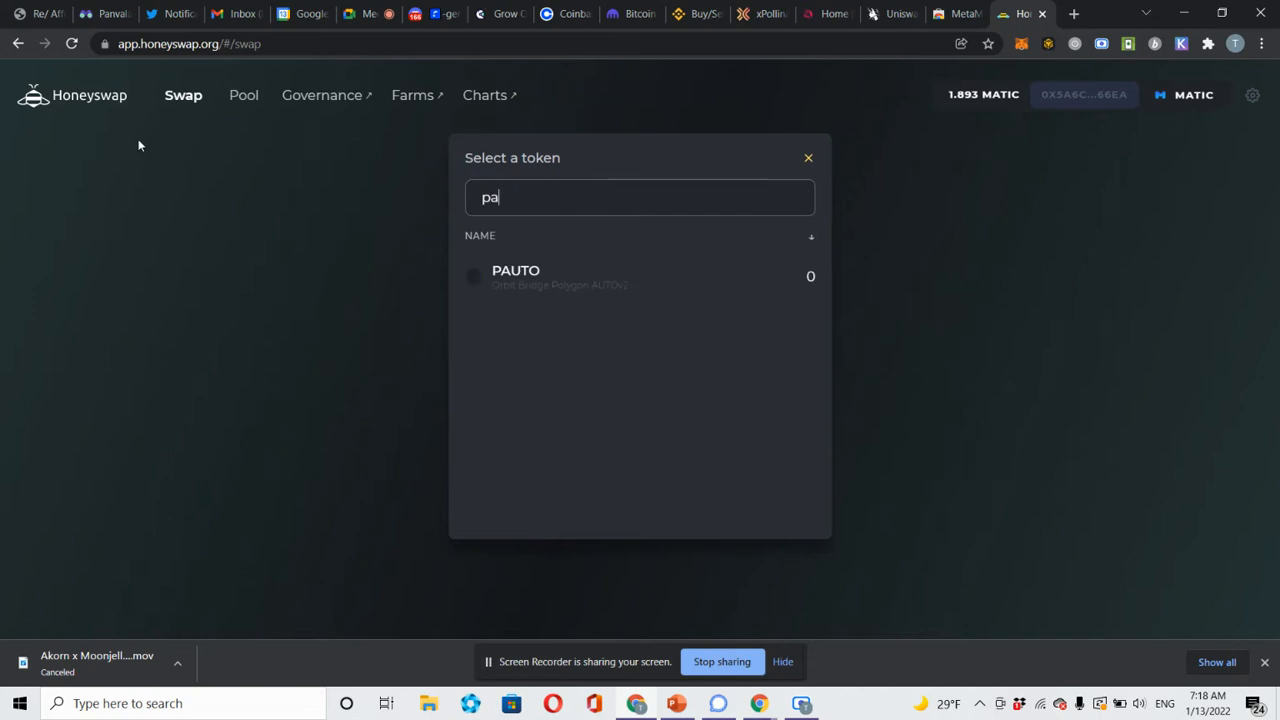
{"action": "type", "text": "n"}
{"action": "key", "text": "BackSpace"}
{"action": "key", "text": "BackSpace"}
{"action": "type", "text": "an"}
{"action": "key", "text": "BackSpace"}
{"action": "key", "text": "BackSpace"}
{"action": "key", "text": "BackSpace"}
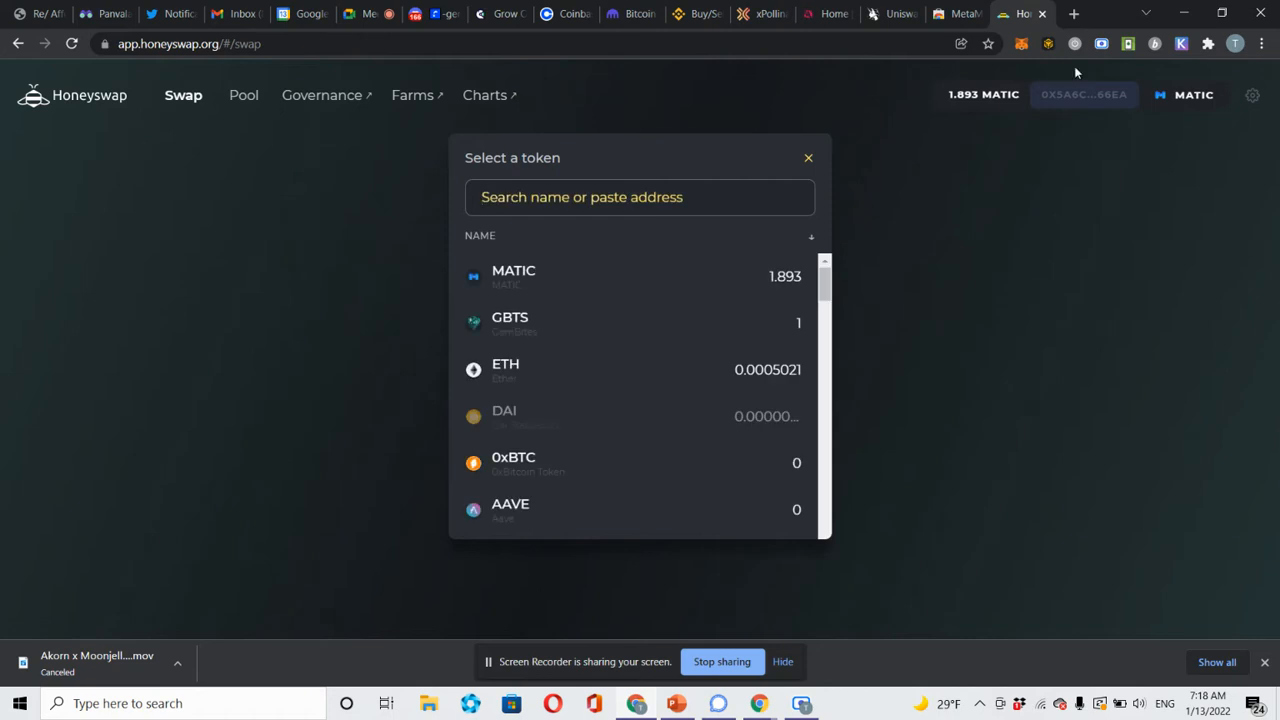
Switch the MetaMask wallet to the xDai network.
{"action": "left_click", "coordinate": [1021, 44]}
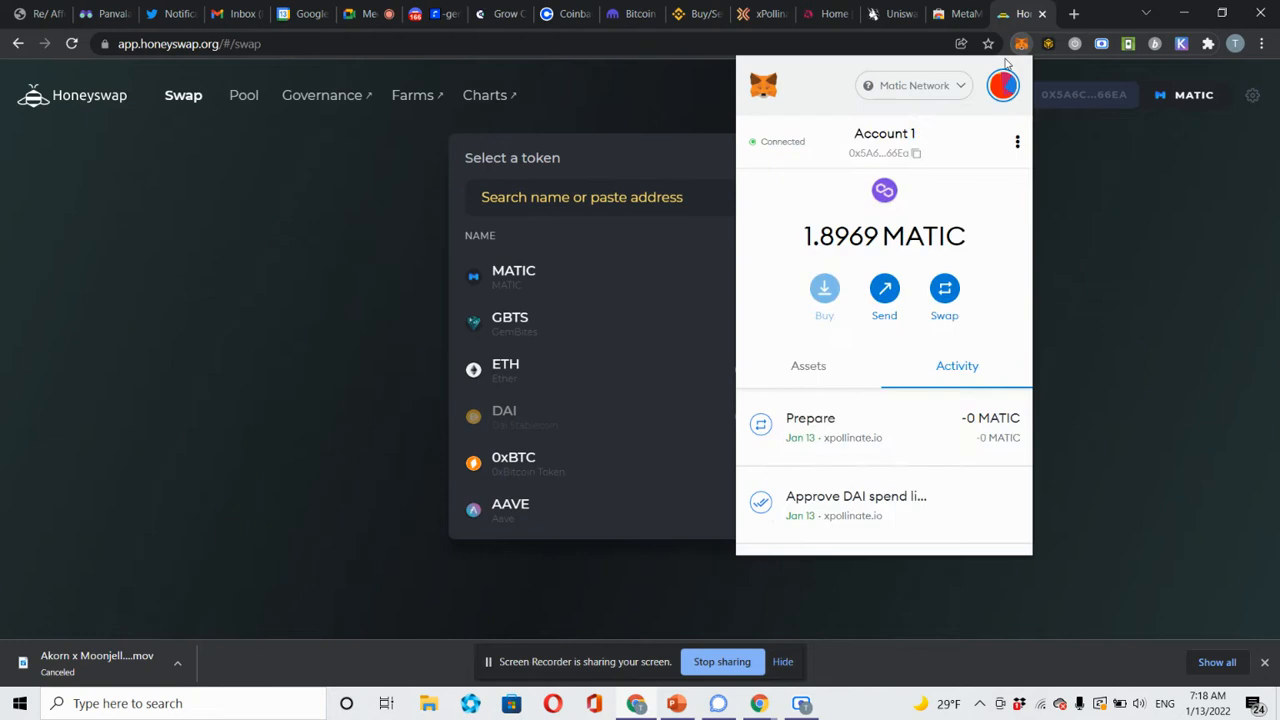
{"action": "left_click", "coordinate": [928, 92]}
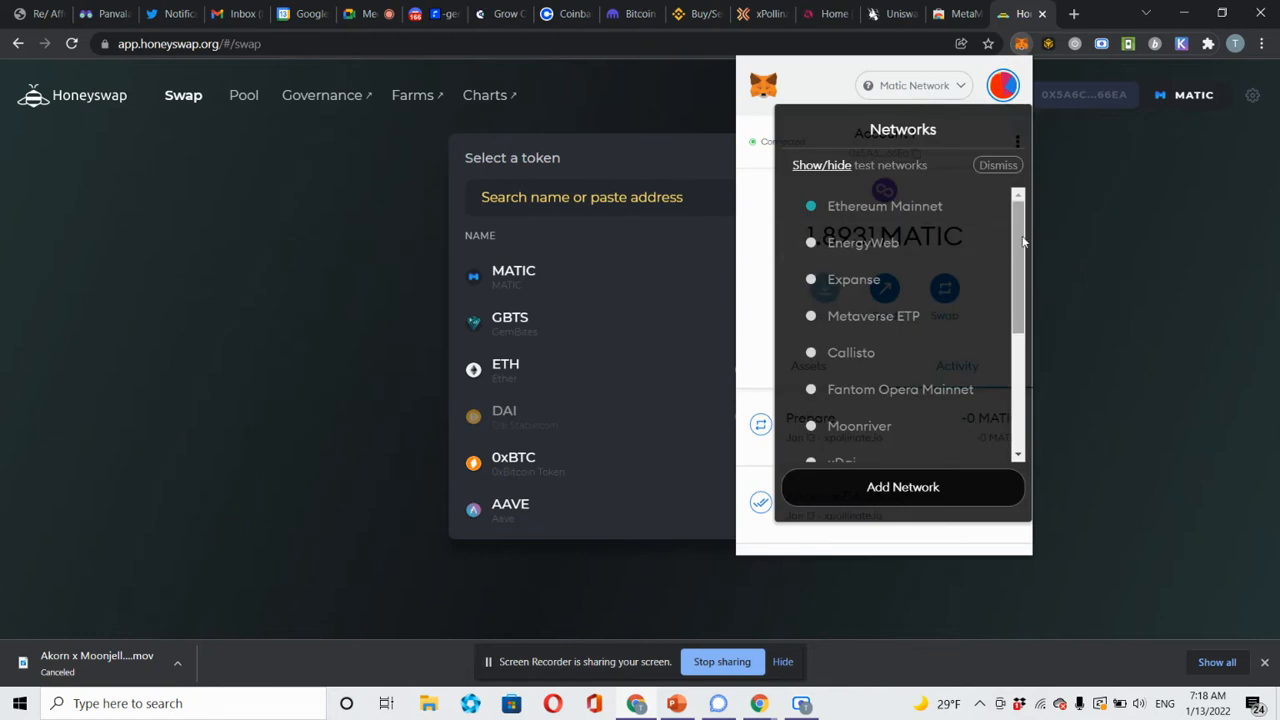
{"action": "left_click_drag", "start_coordinate": [1021, 322], "coordinate": [1019, 343]}
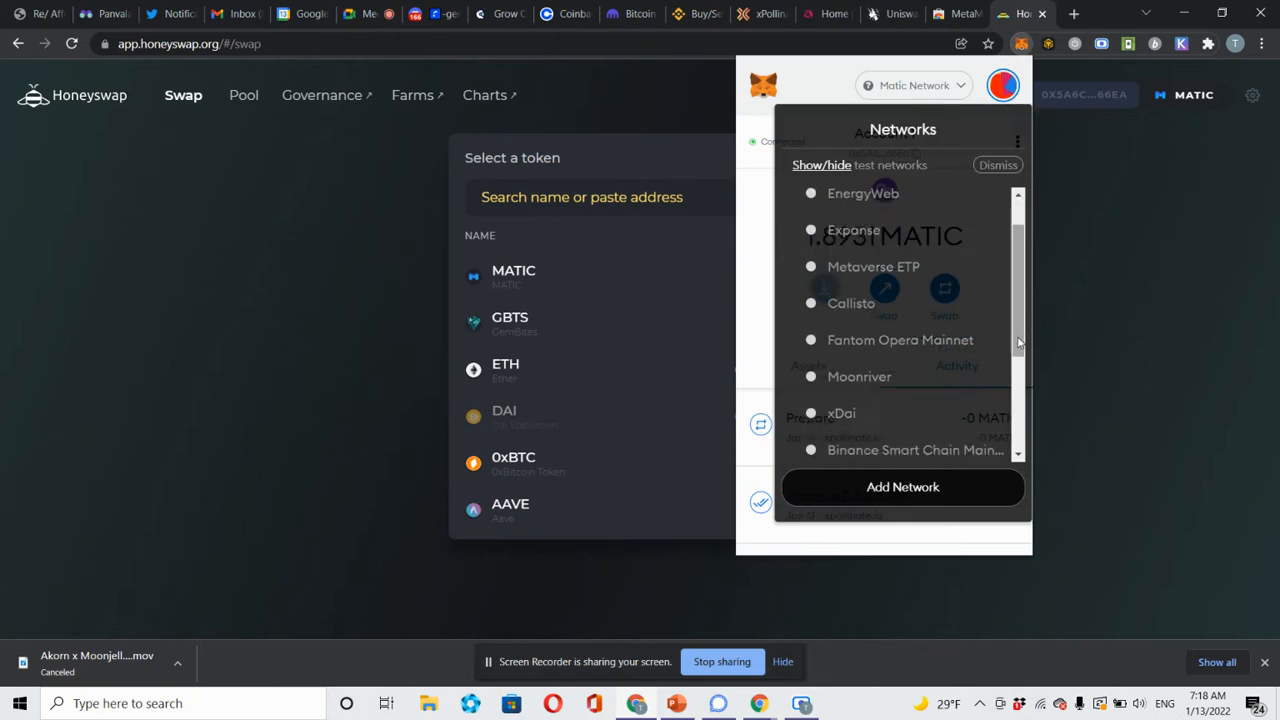
{"action": "left_click", "coordinate": [914, 415]}
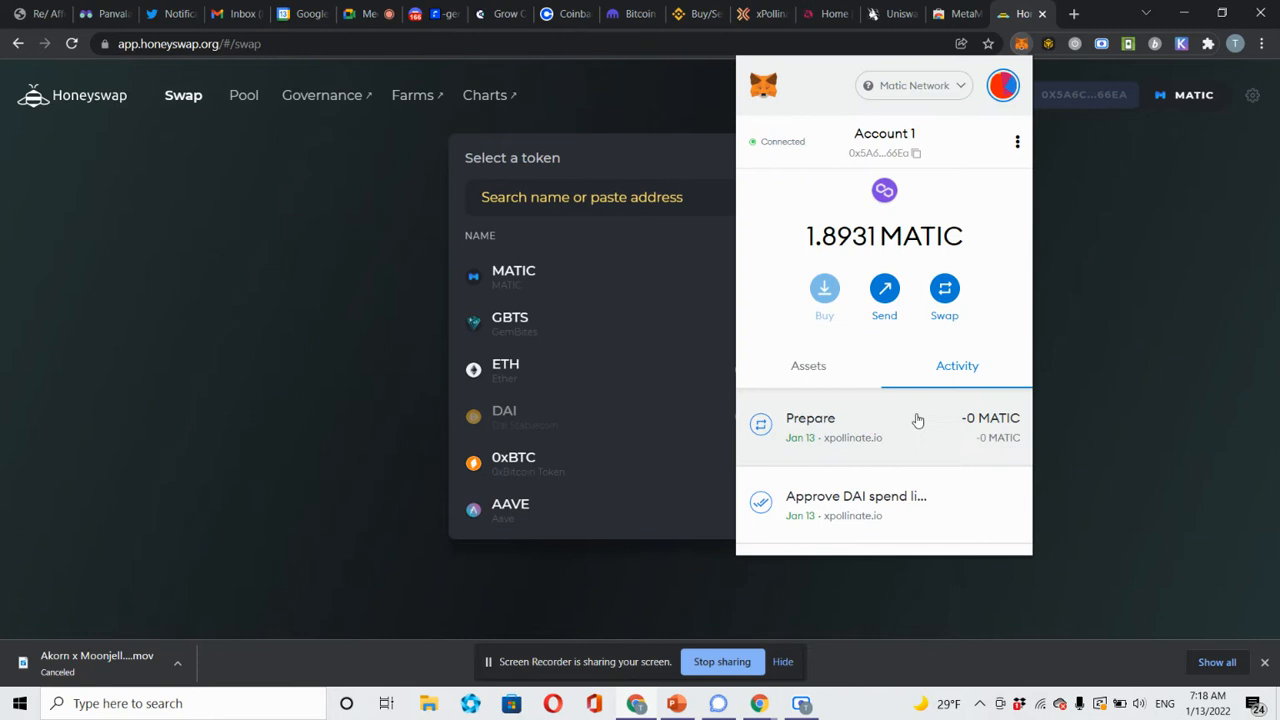
{"action": "left_click", "coordinate": [1185, 216]}
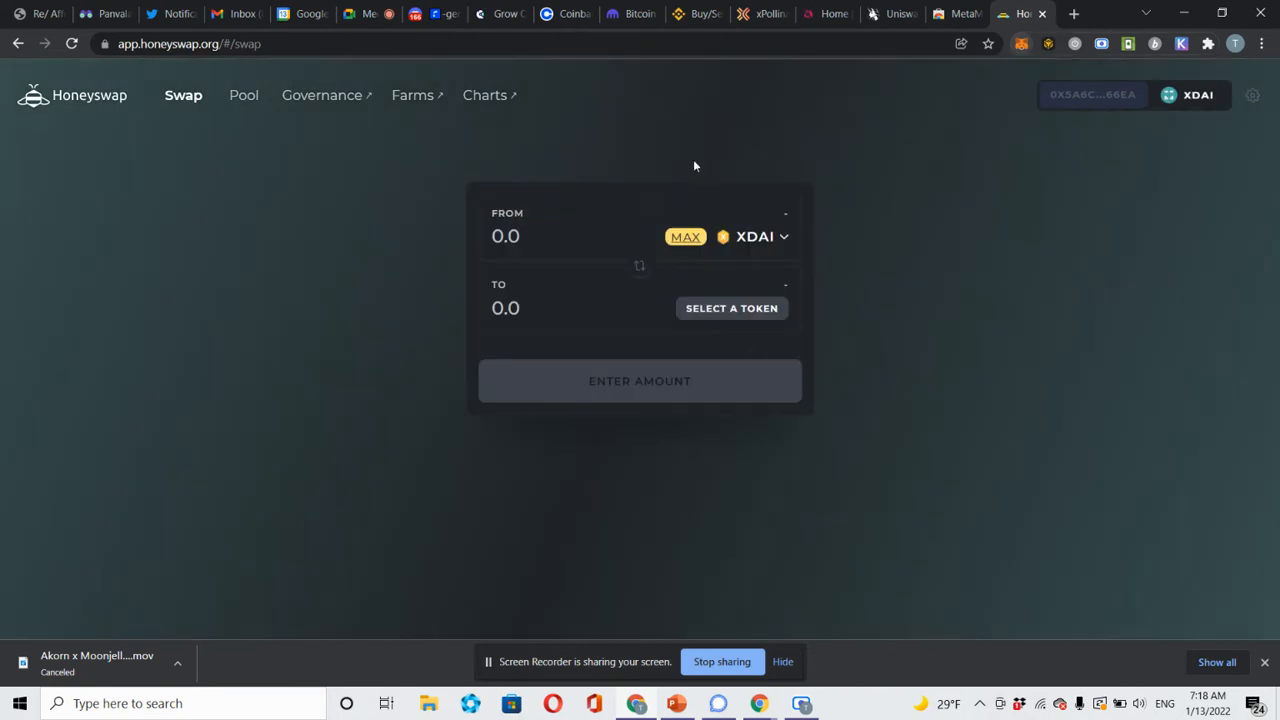
Search 'pan' and pick PAN as the token to receive for XDAI.
{"action": "left_click", "coordinate": [757, 311]}
{"action": "type", "text": "an"}
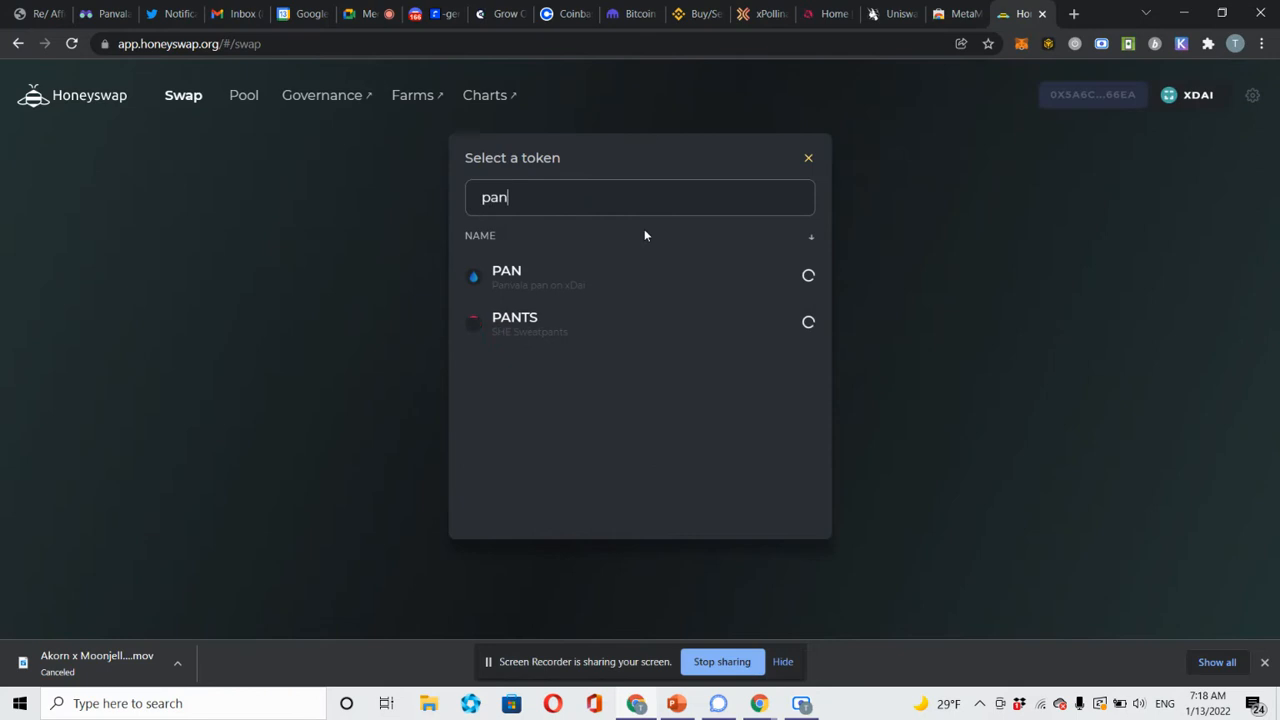
{"action": "left_click", "coordinate": [614, 287]}
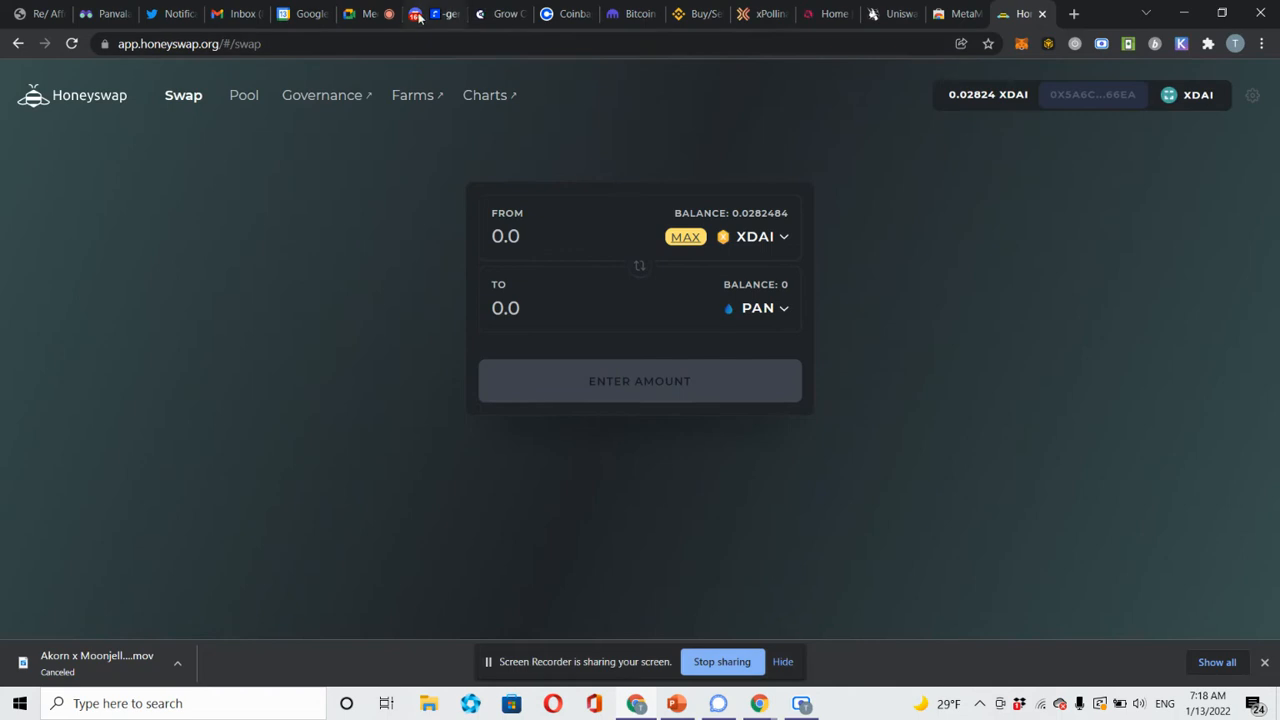
Back on the pending xPollinate transfer, switch MetaMask from xDai to Matic Network.
{"action": "left_click", "coordinate": [752, 14]}
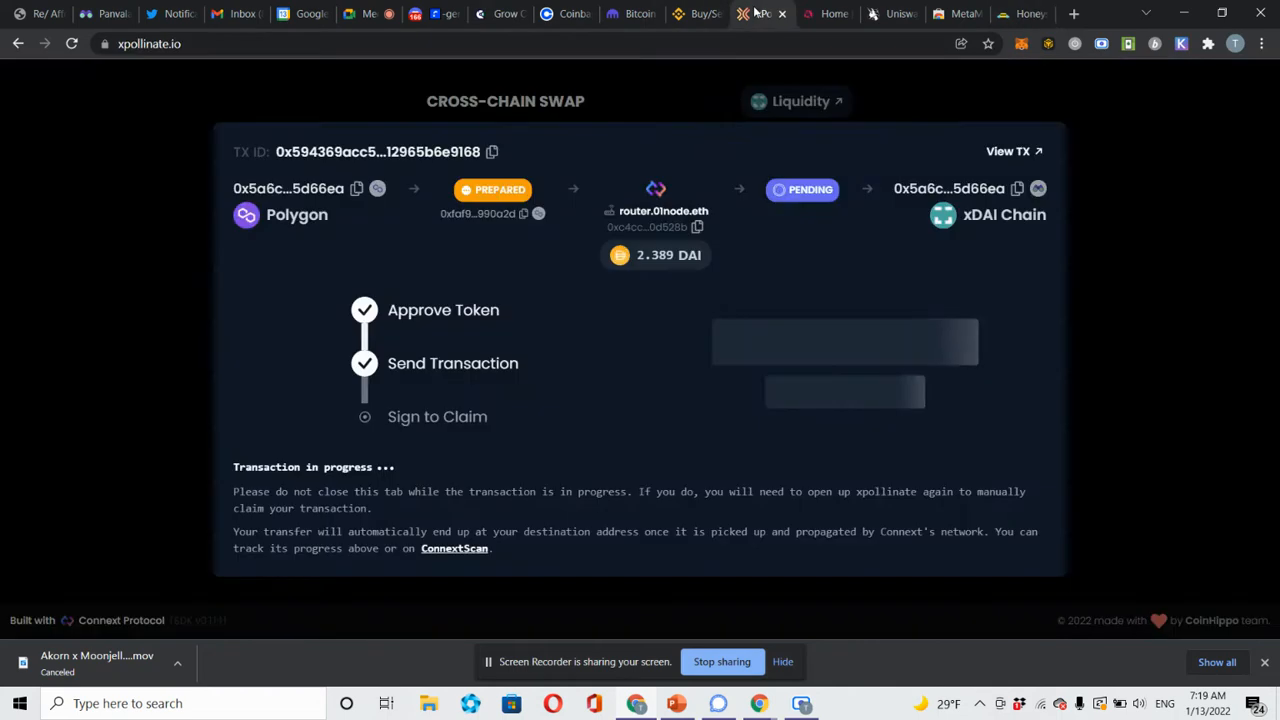
{"action": "left_click", "coordinate": [1021, 44]}
{"action": "left_click", "coordinate": [946, 90]}
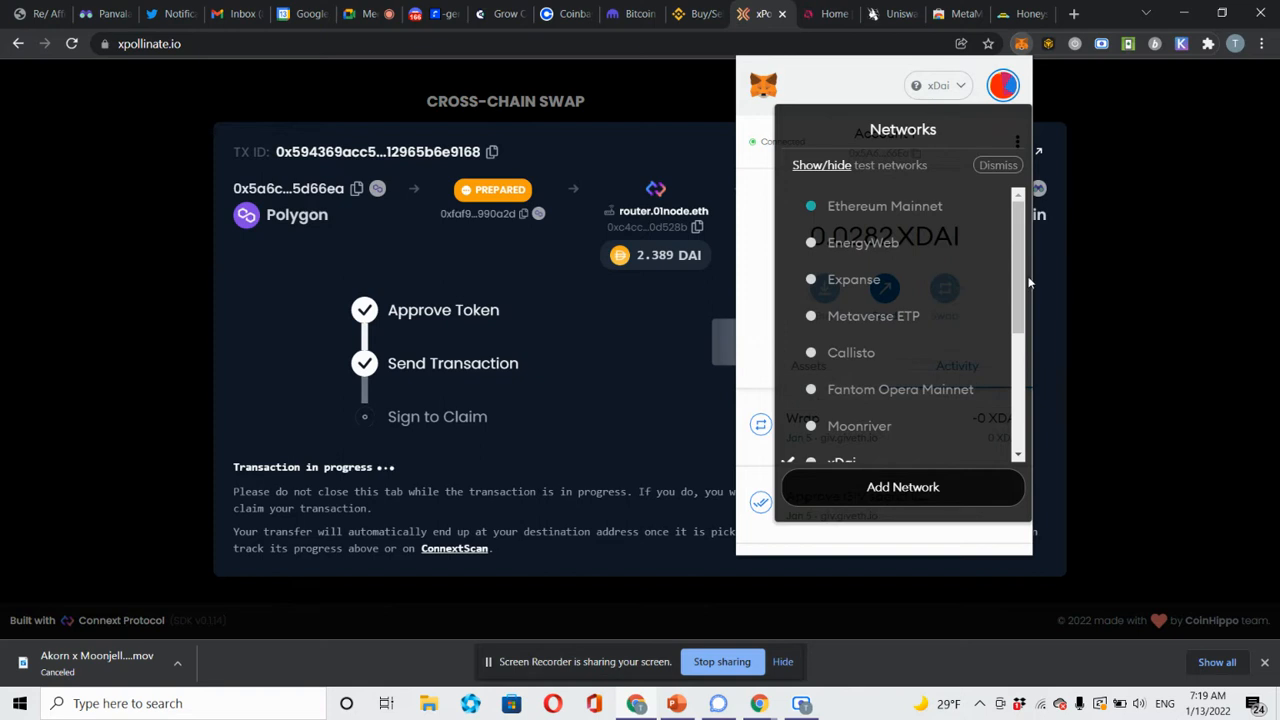
{"action": "scroll", "coordinate": [1018, 290], "scroll_direction": "down", "scroll_amount": 2}
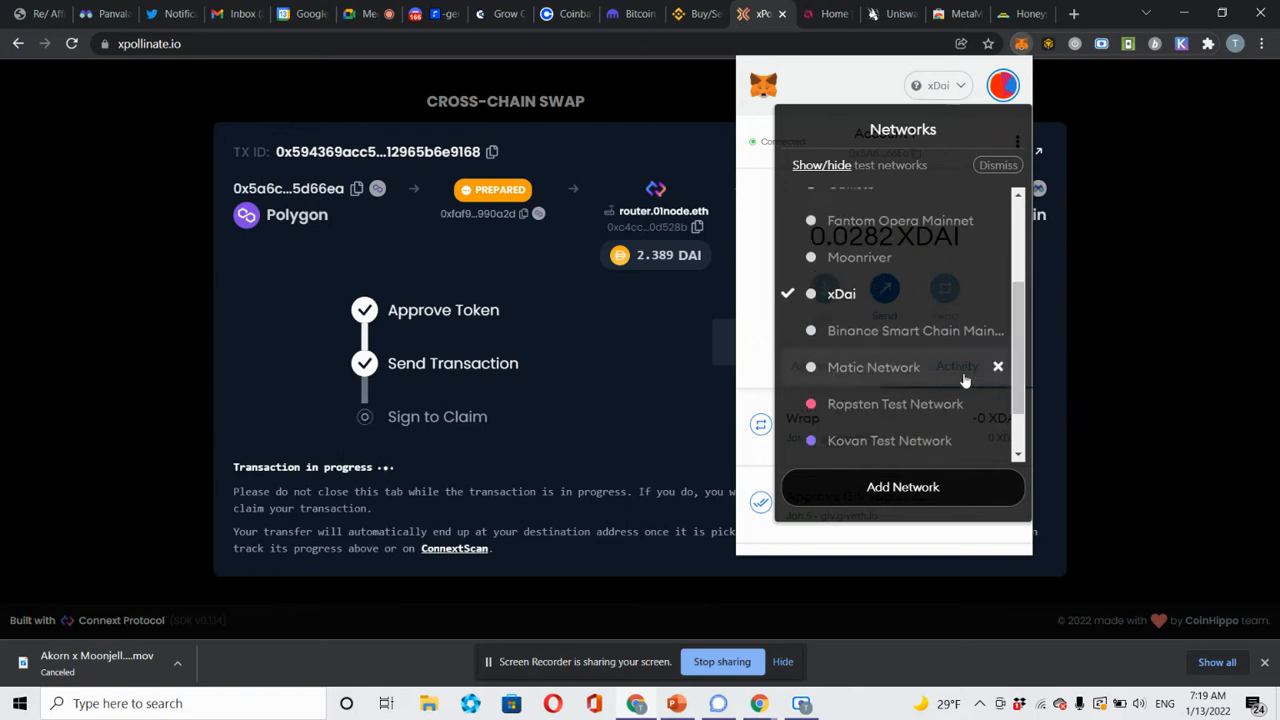
{"action": "left_click", "coordinate": [963, 376]}
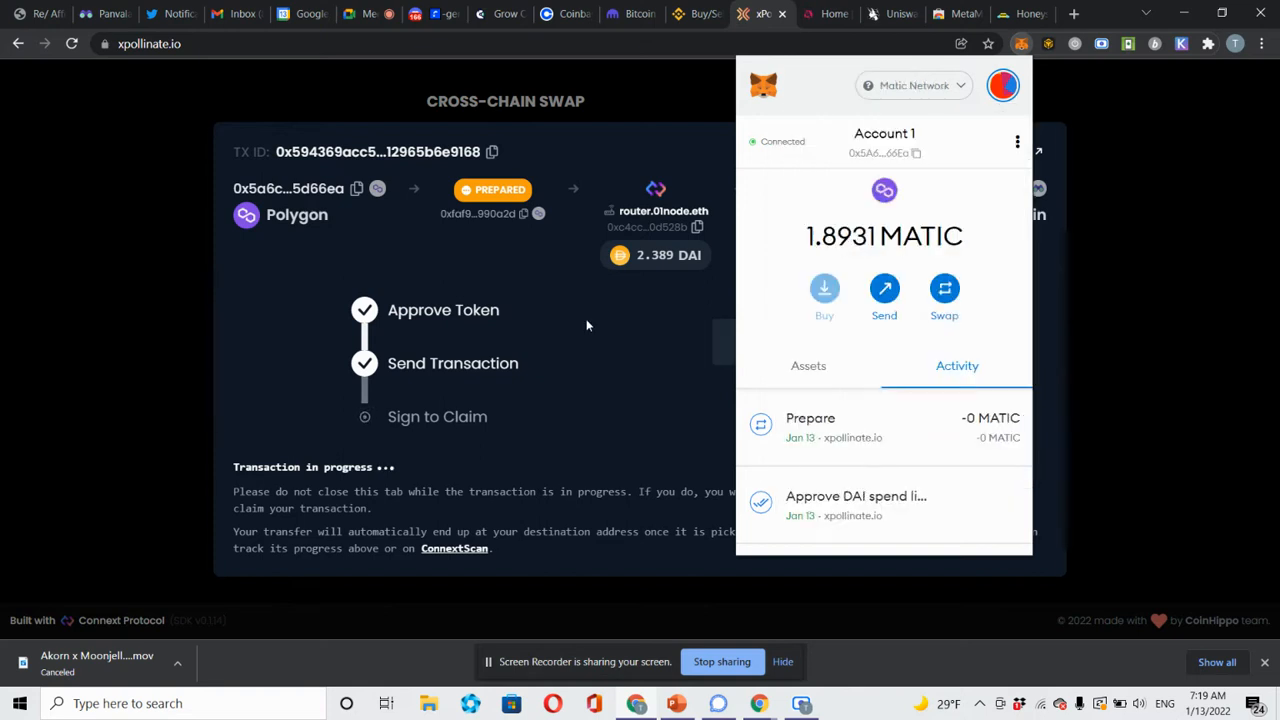
{"action": "left_click", "coordinate": [587, 325]}
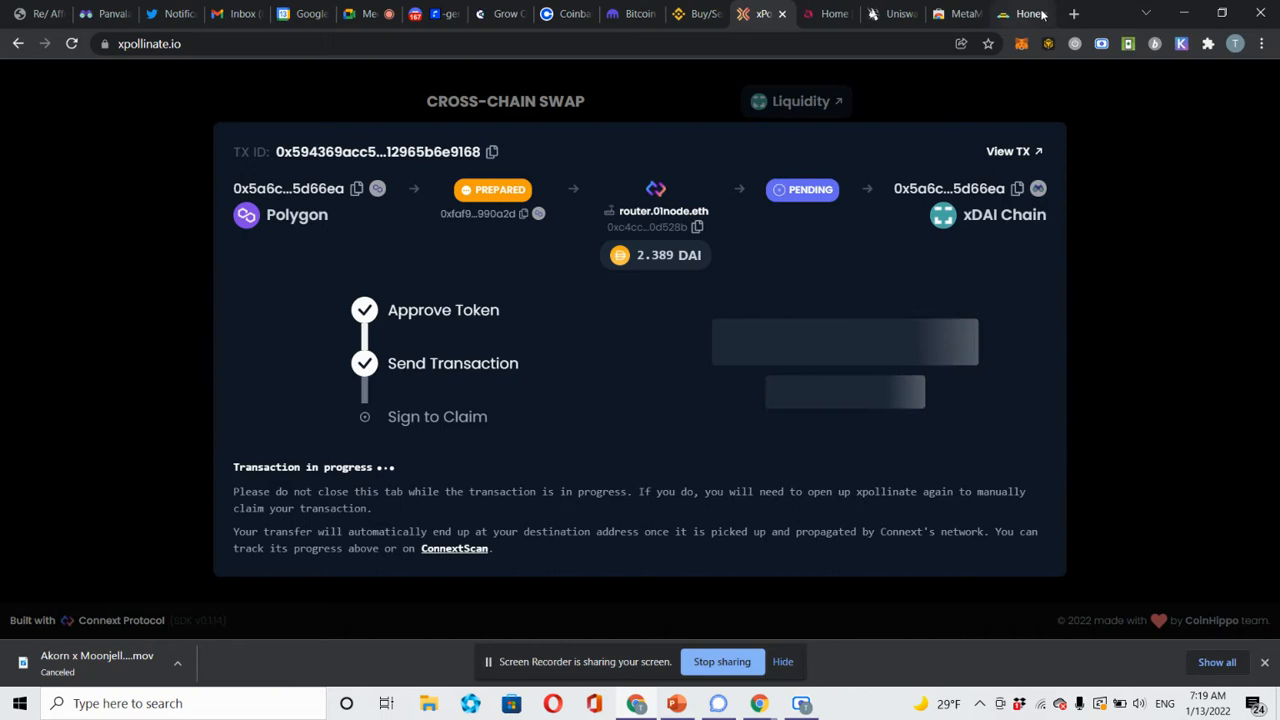
In a new tab, load panvala.com from the 'Panvala | Home' suggestion.
{"action": "left_click", "coordinate": [1074, 14]}
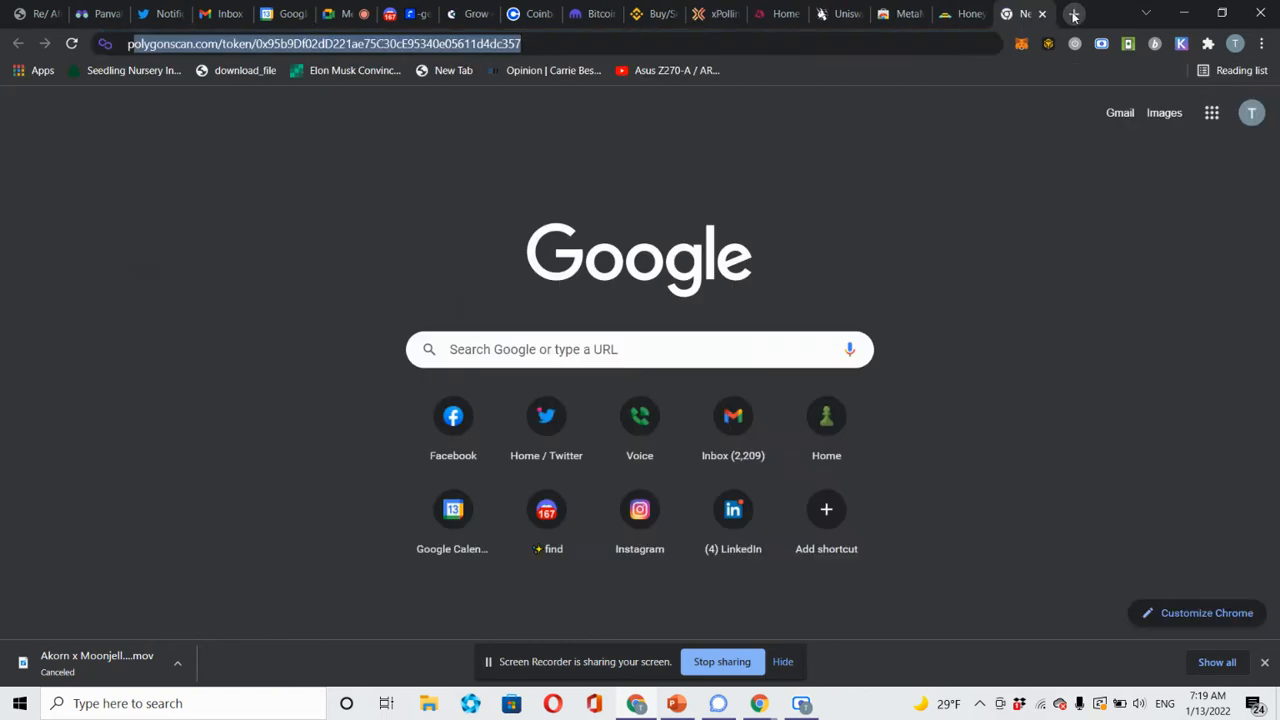
{"action": "type", "text": "panvala"}
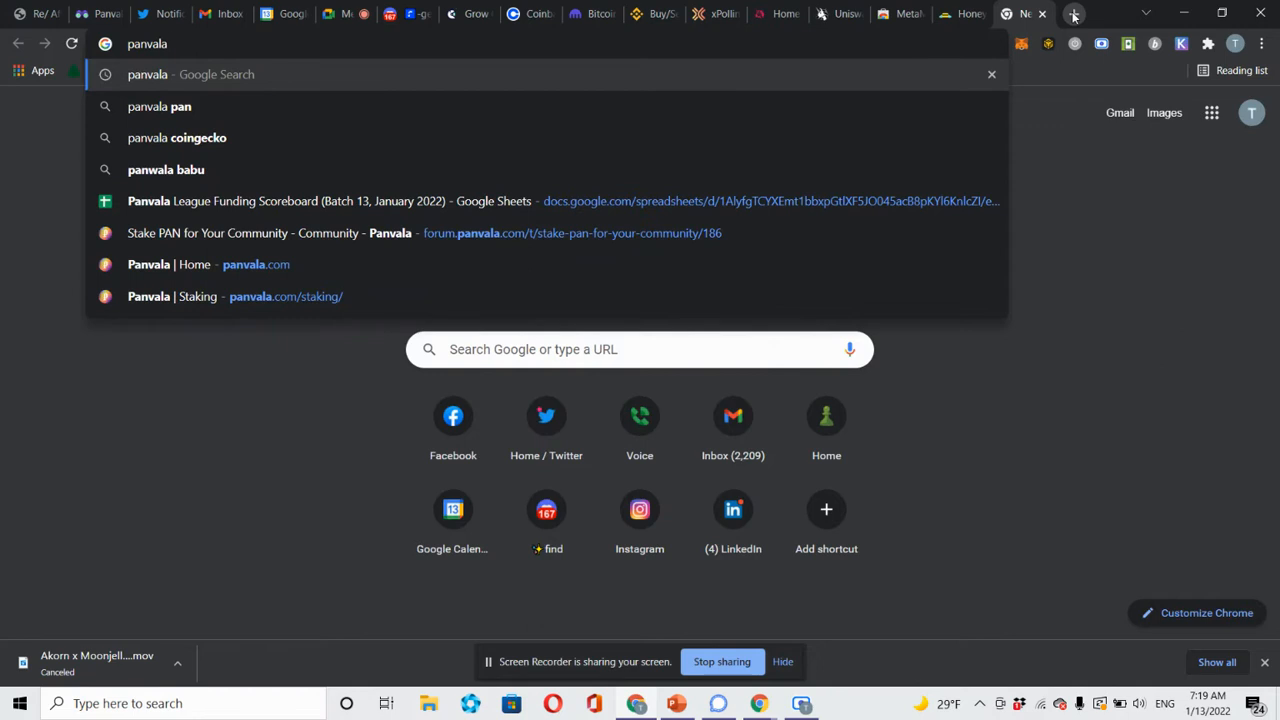
{"action": "key", "text": "Down"}
{"action": "key", "text": "Down"}
{"action": "key", "text": "Down"}
{"action": "key", "text": "Down"}
{"action": "key", "text": "Down"}
{"action": "key", "text": "Down"}
{"action": "key", "text": "Down"}
{"action": "key", "text": "Up"}
{"action": "key", "text": "Return"}
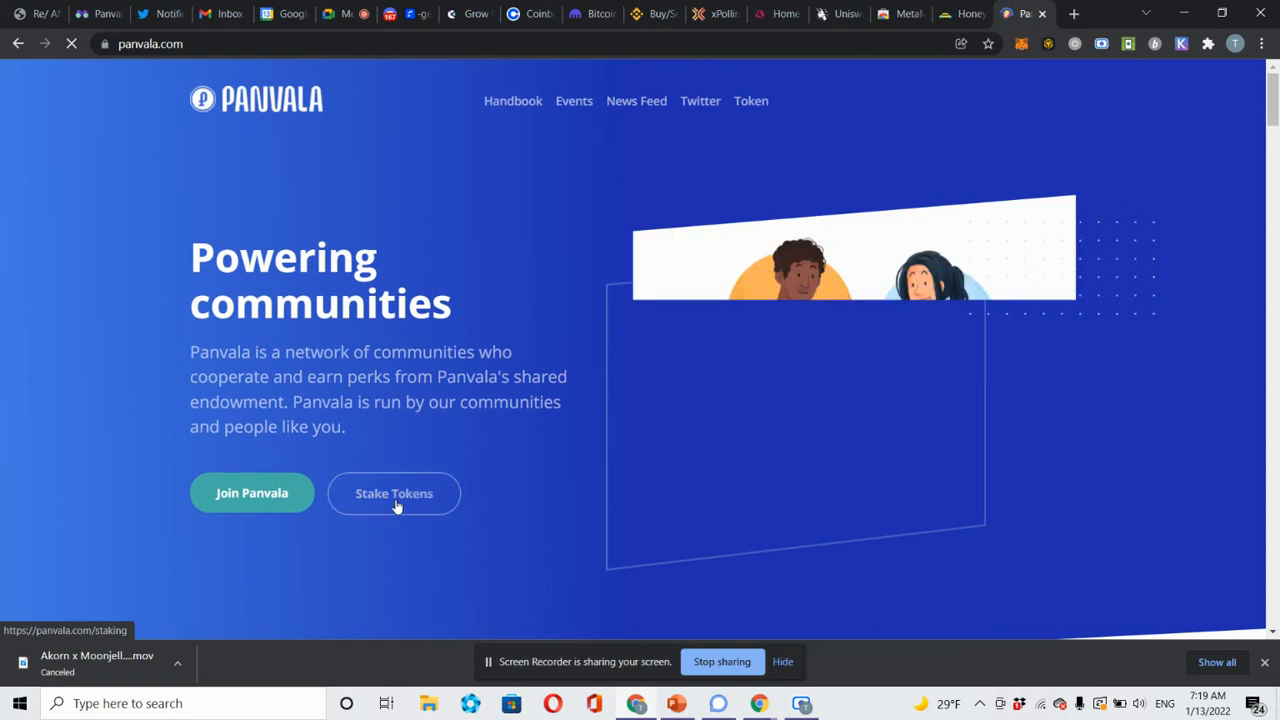
Open Panvala's Stake Tokens page, try Connect Wallet, then switch MetaMask to xDai after the alert.
{"action": "left_click", "coordinate": [395, 506]}
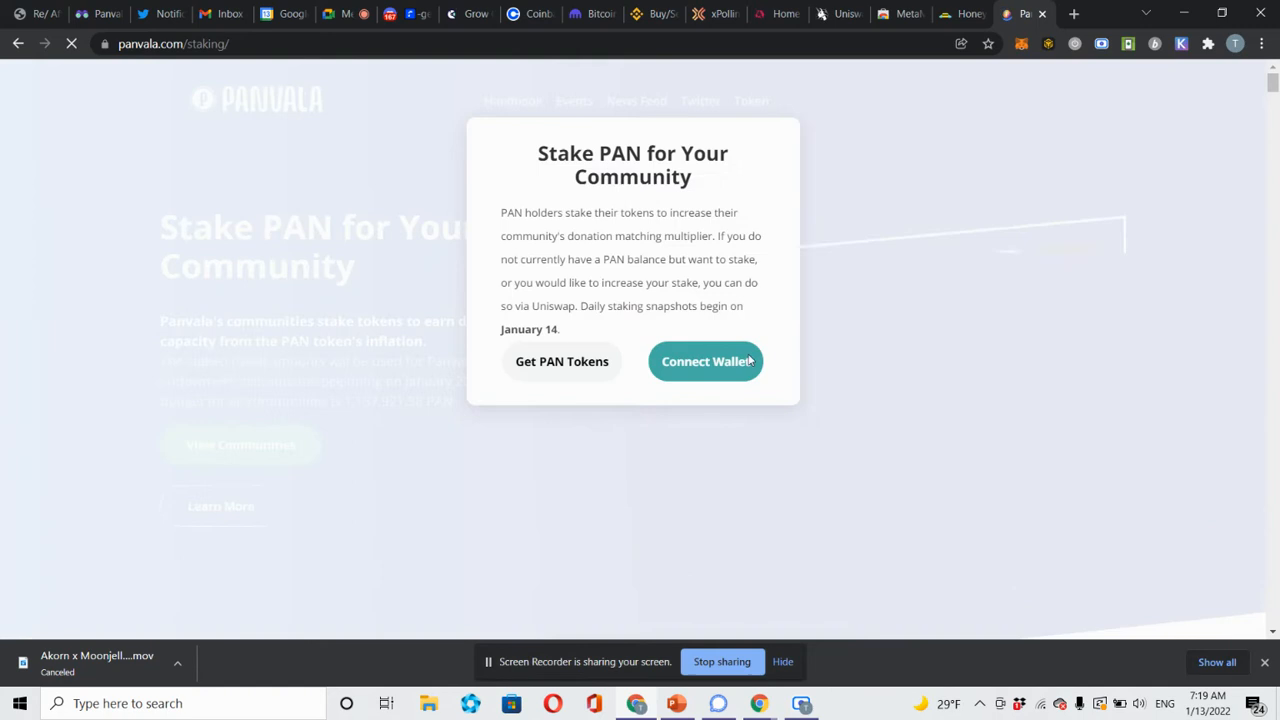
{"action": "left_click", "coordinate": [706, 362]}
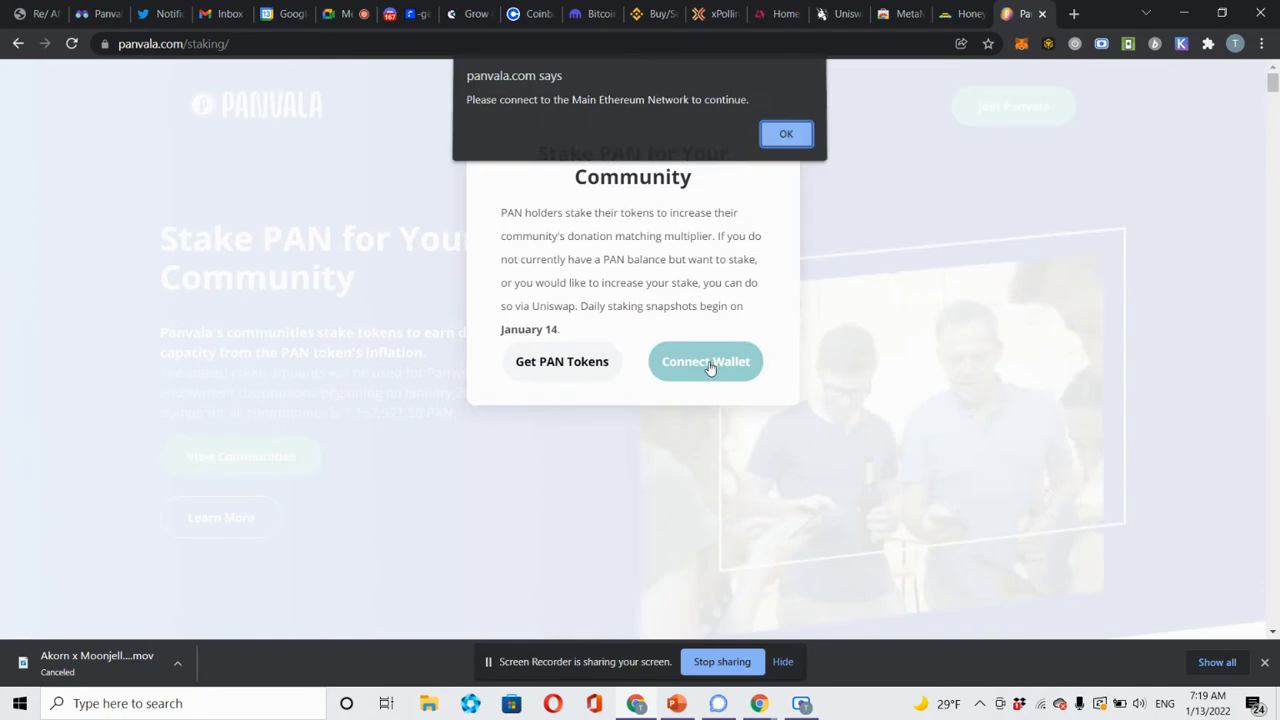
{"action": "left_click", "coordinate": [790, 146]}
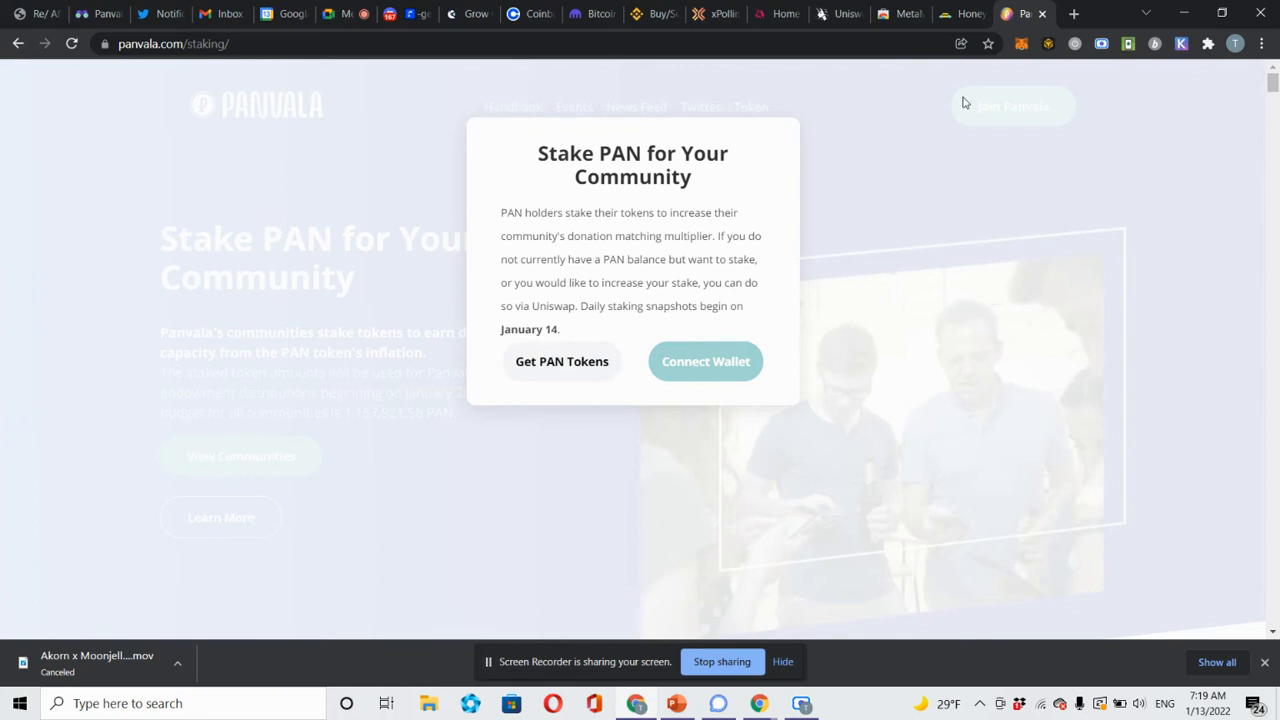
{"action": "left_click", "coordinate": [1020, 44]}
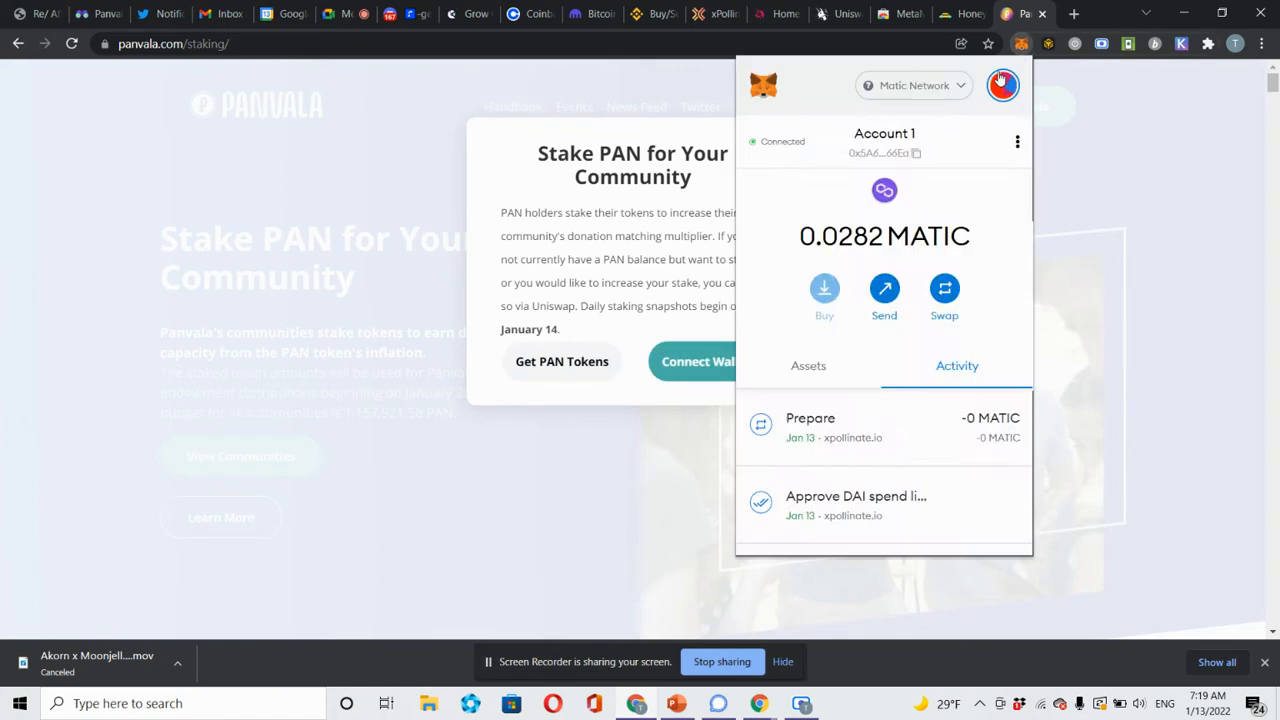
{"action": "left_click", "coordinate": [958, 87]}
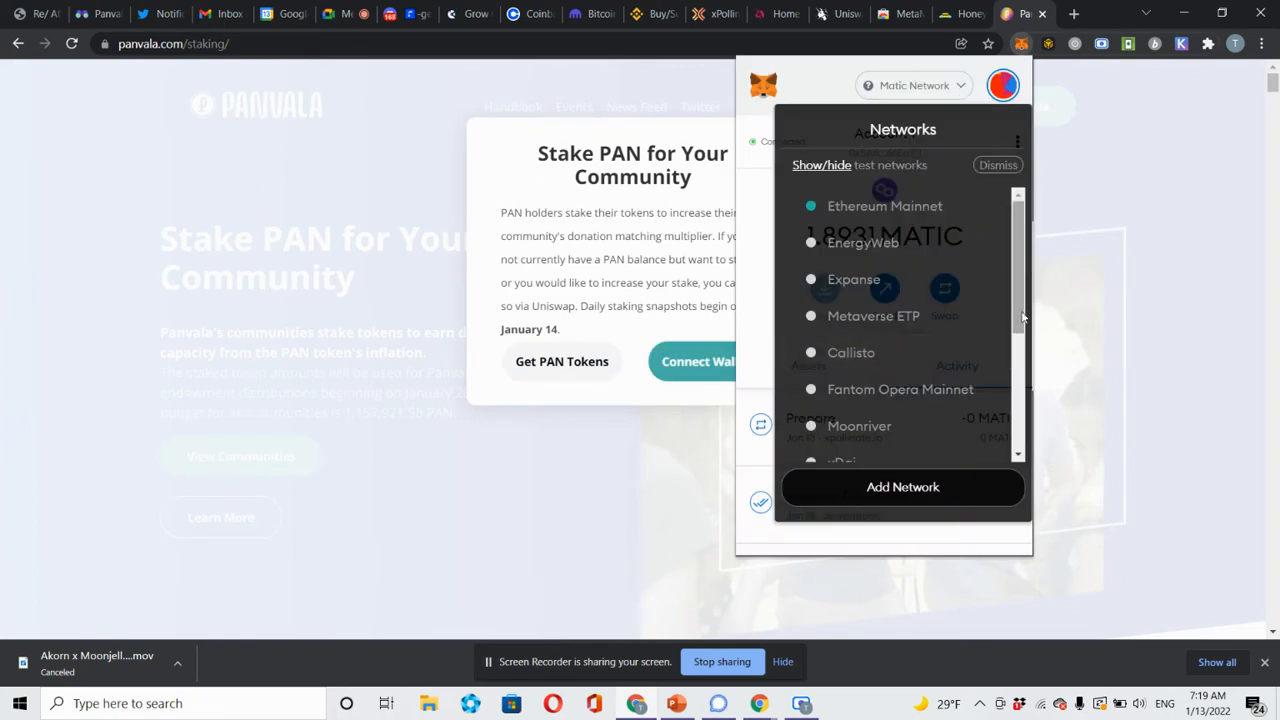
{"action": "scroll", "coordinate": [935, 415], "scroll_direction": "down", "scroll_amount": 1}
{"action": "left_click", "coordinate": [935, 410]}
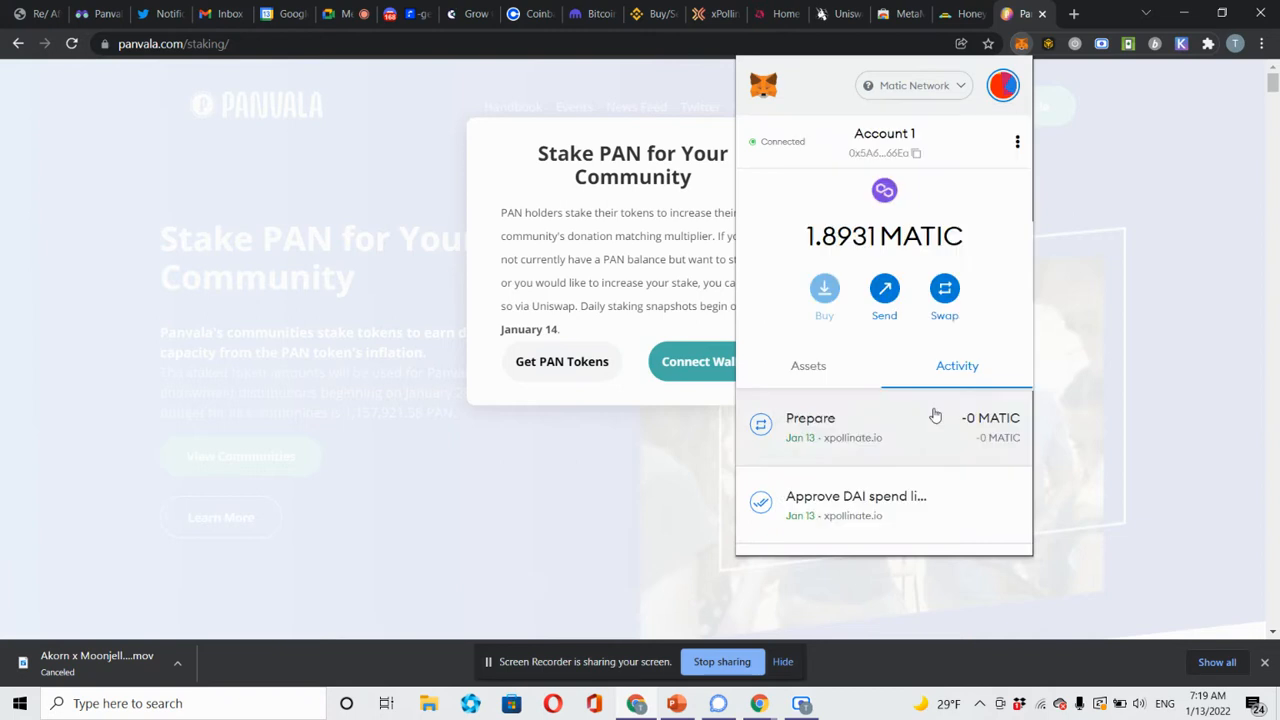
{"action": "left_click", "coordinate": [646, 276]}
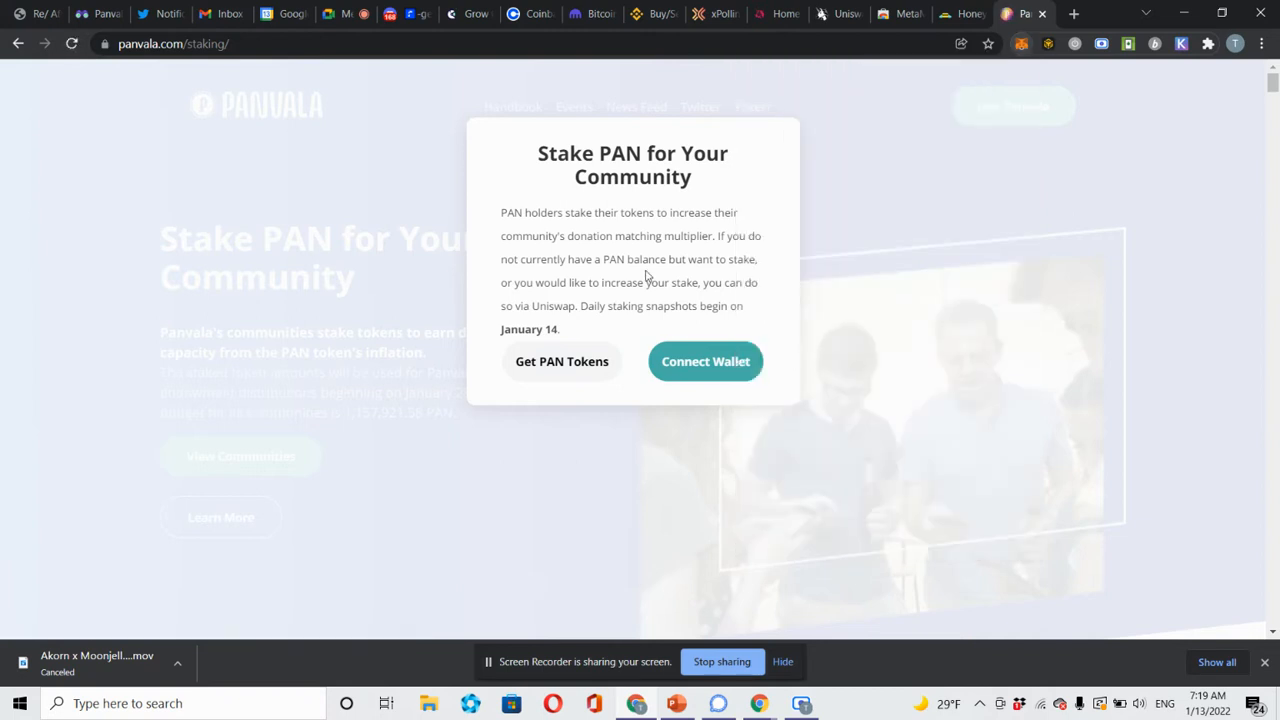
Retry the wallet connection and switch MetaMask to Ethereum Mainnet.
{"action": "left_click", "coordinate": [708, 360]}
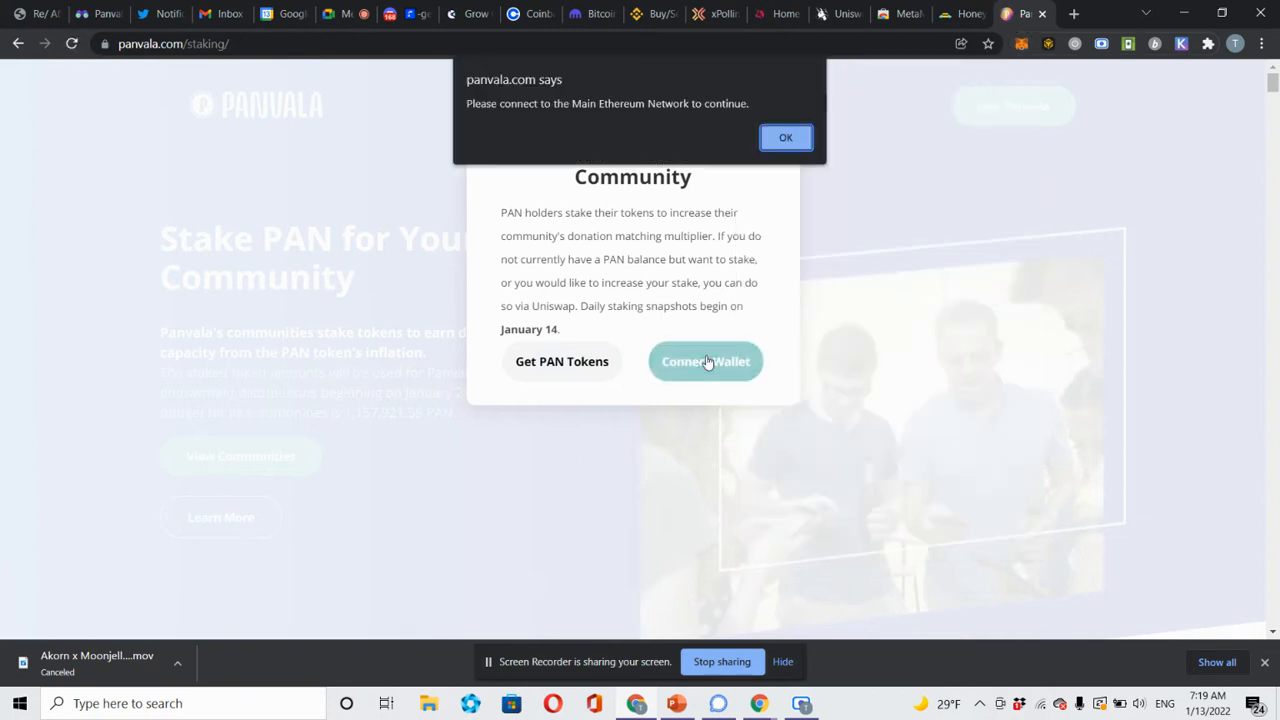
{"action": "left_click", "coordinate": [786, 138]}
{"action": "left_click", "coordinate": [1021, 43]}
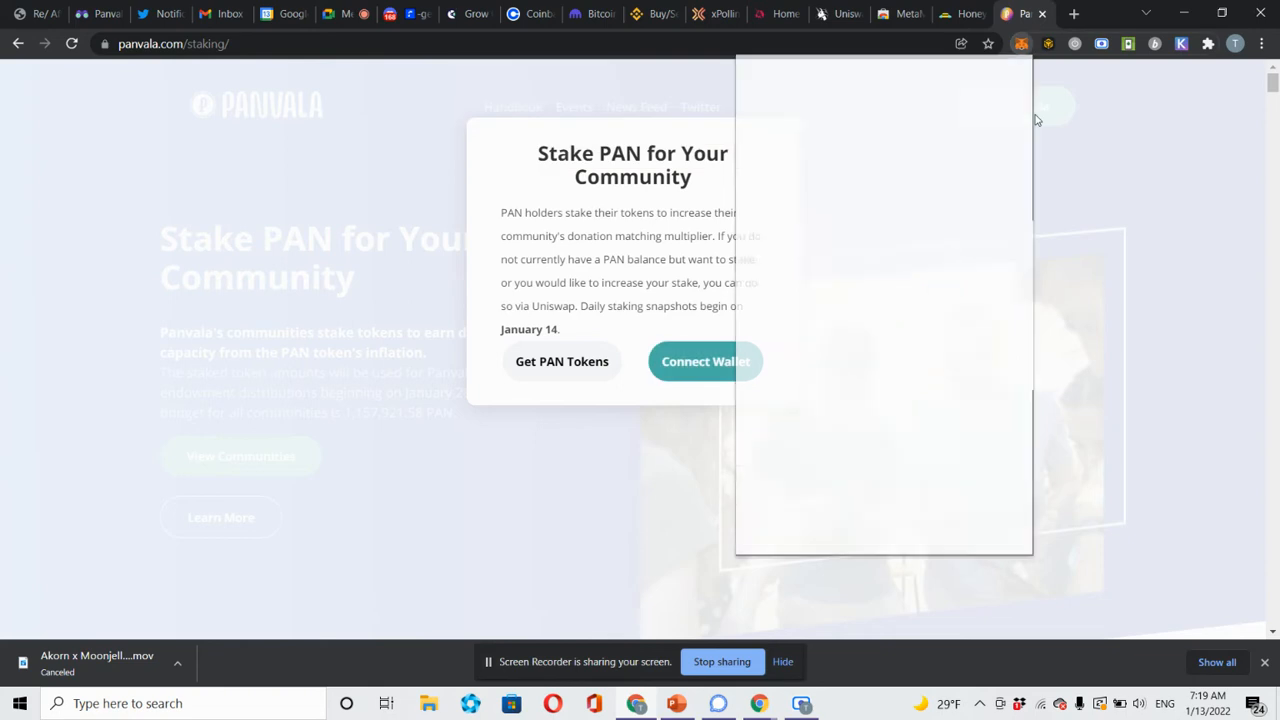
{"action": "left_click", "coordinate": [937, 85]}
{"action": "left_click", "coordinate": [884, 205]}
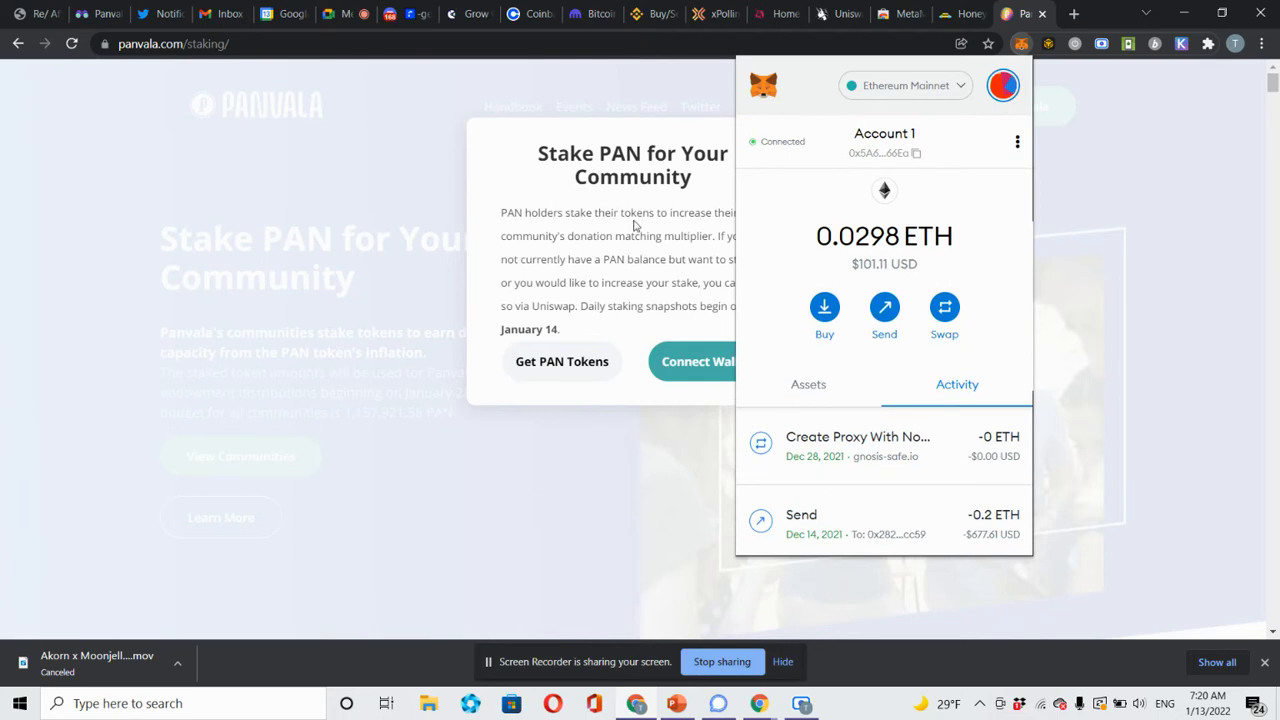
{"action": "left_click", "coordinate": [633, 226]}
Close the staking dialog and scroll down to the Select your community list.
{"action": "left_click", "coordinate": [691, 360]}
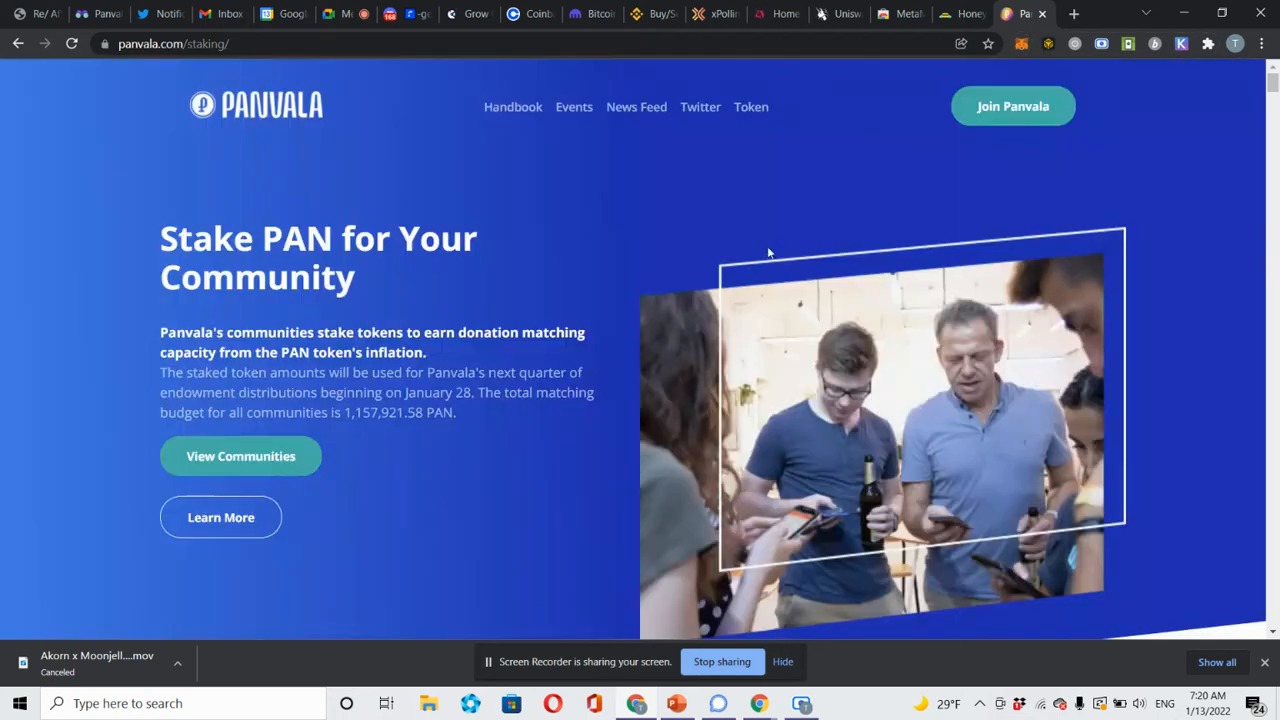
{"action": "scroll", "coordinate": [494, 458], "scroll_direction": "down", "scroll_amount": 7}
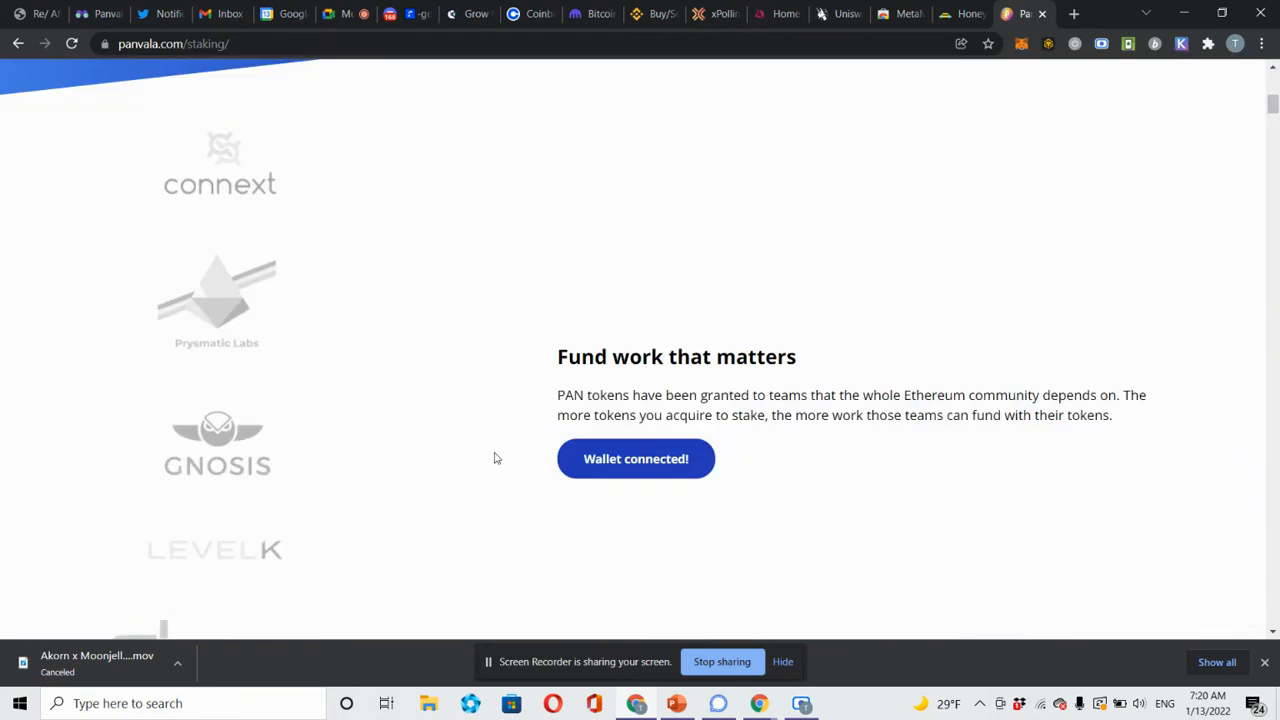
{"action": "scroll", "coordinate": [494, 458], "scroll_direction": "down", "scroll_amount": 5}
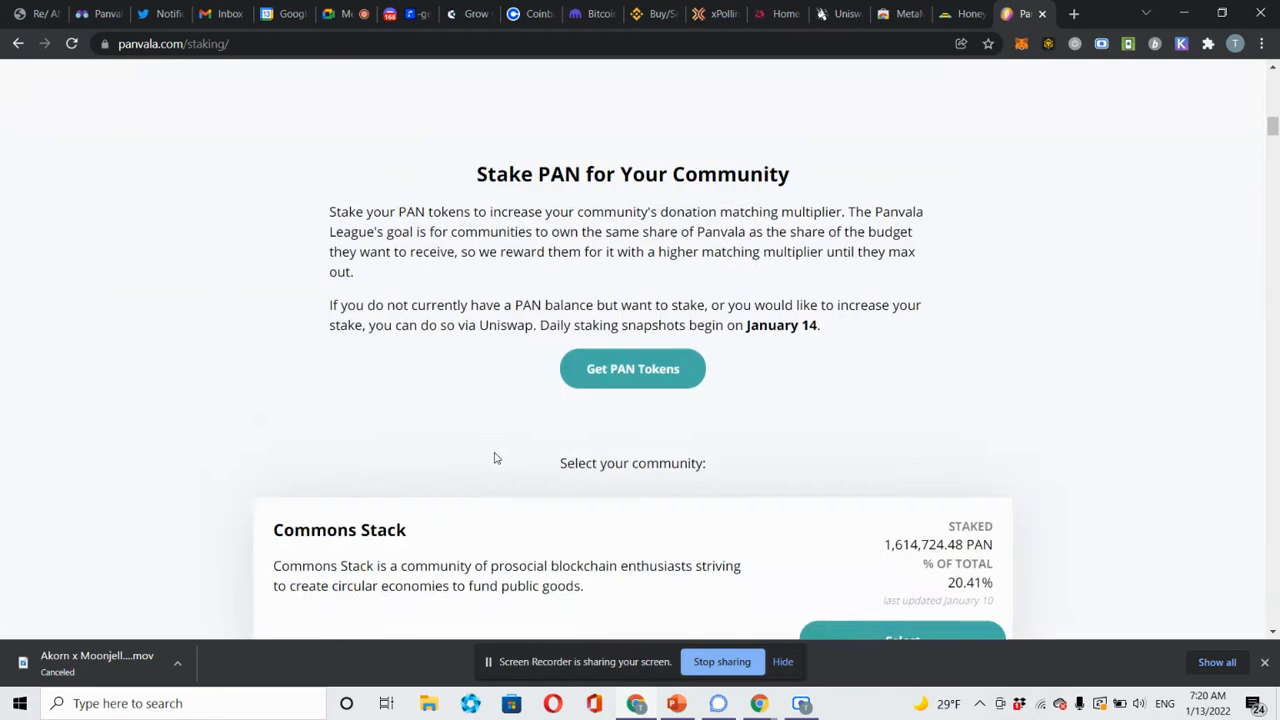
{"action": "scroll", "coordinate": [494, 458], "scroll_direction": "down", "scroll_amount": 3}
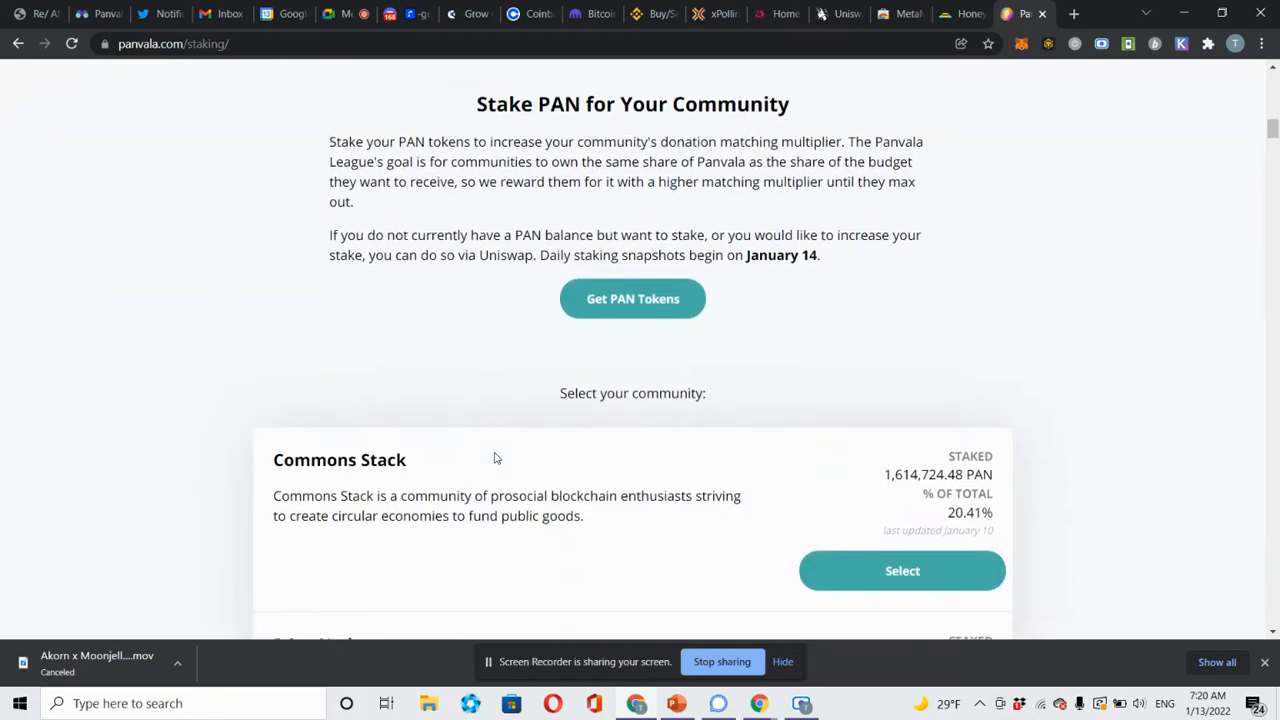
Switch MetaMask's network back to xDai.
{"action": "left_click", "coordinate": [1021, 44]}
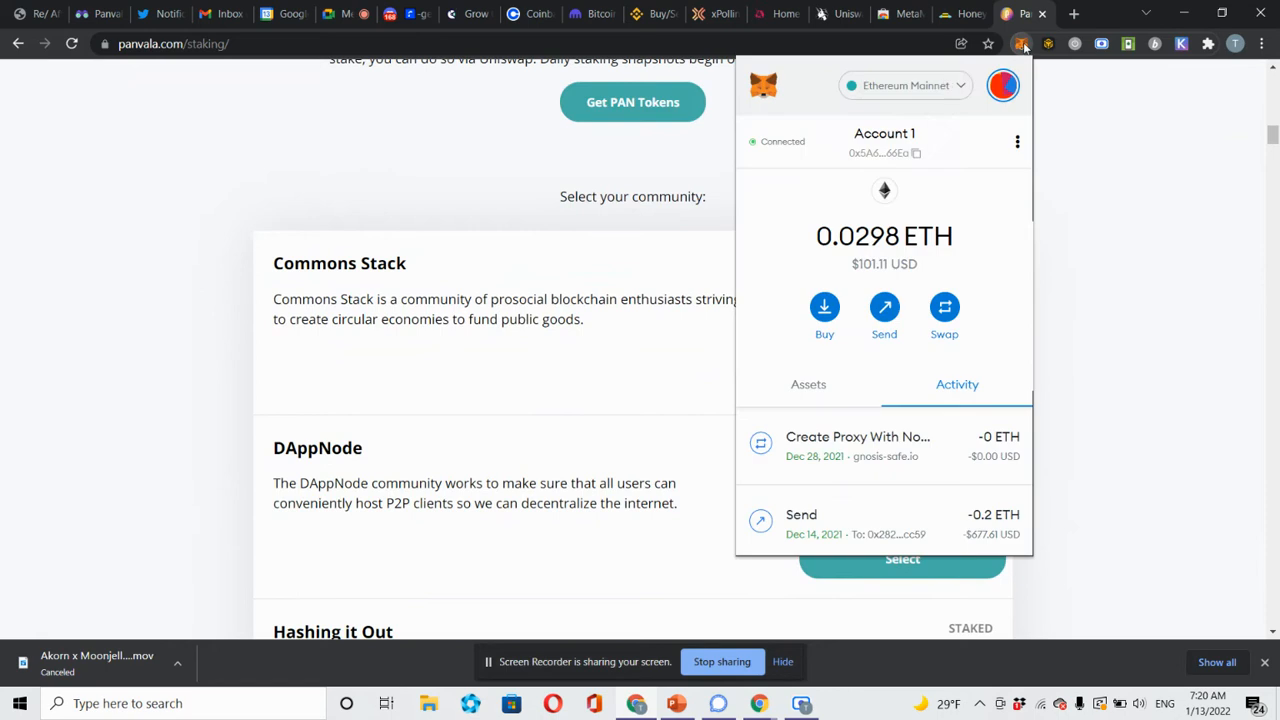
{"action": "left_click", "coordinate": [946, 87]}
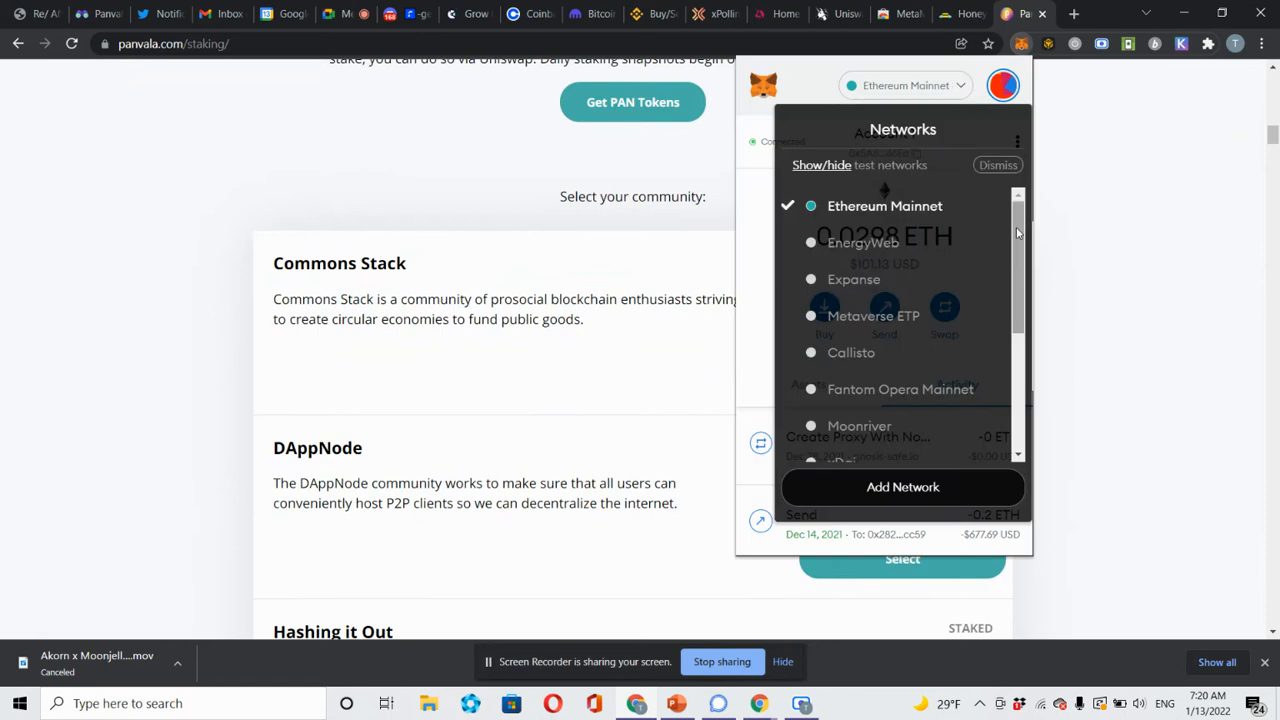
{"action": "left_click_drag", "start_coordinate": [1017, 232], "coordinate": [1019, 289]}
{"action": "left_click", "coordinate": [946, 343]}
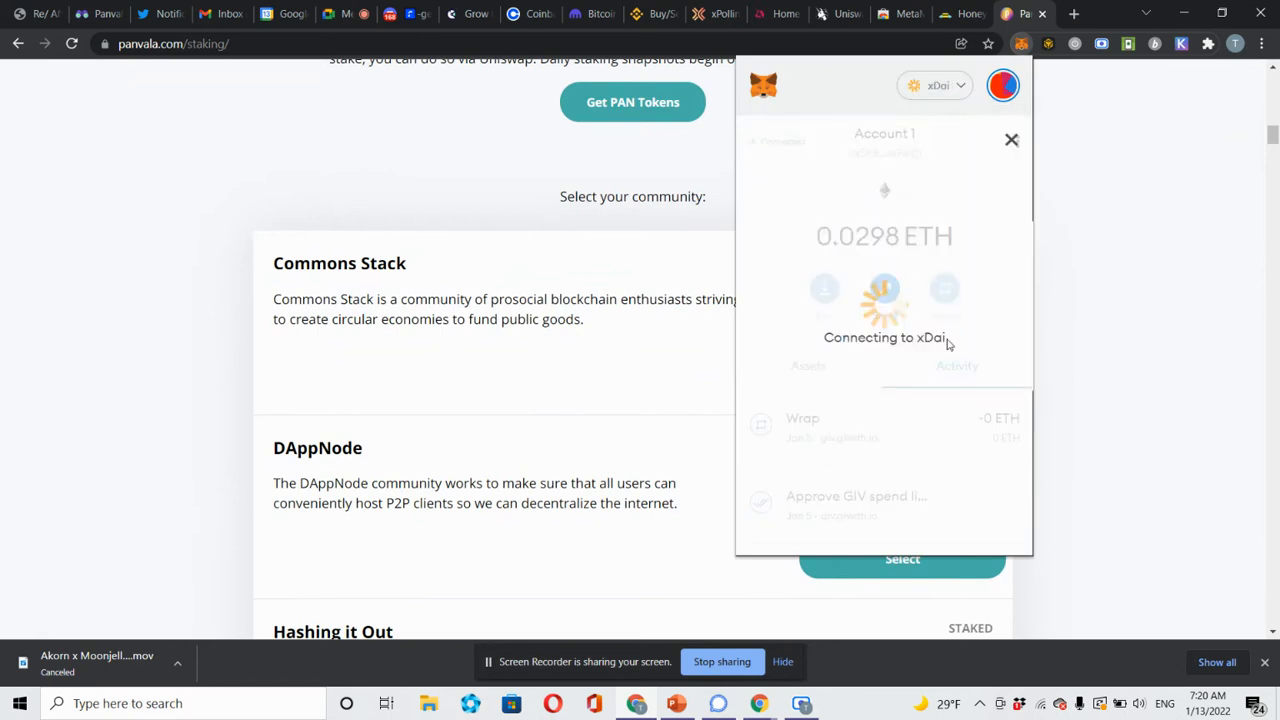
{"action": "left_click", "coordinate": [1135, 315]}
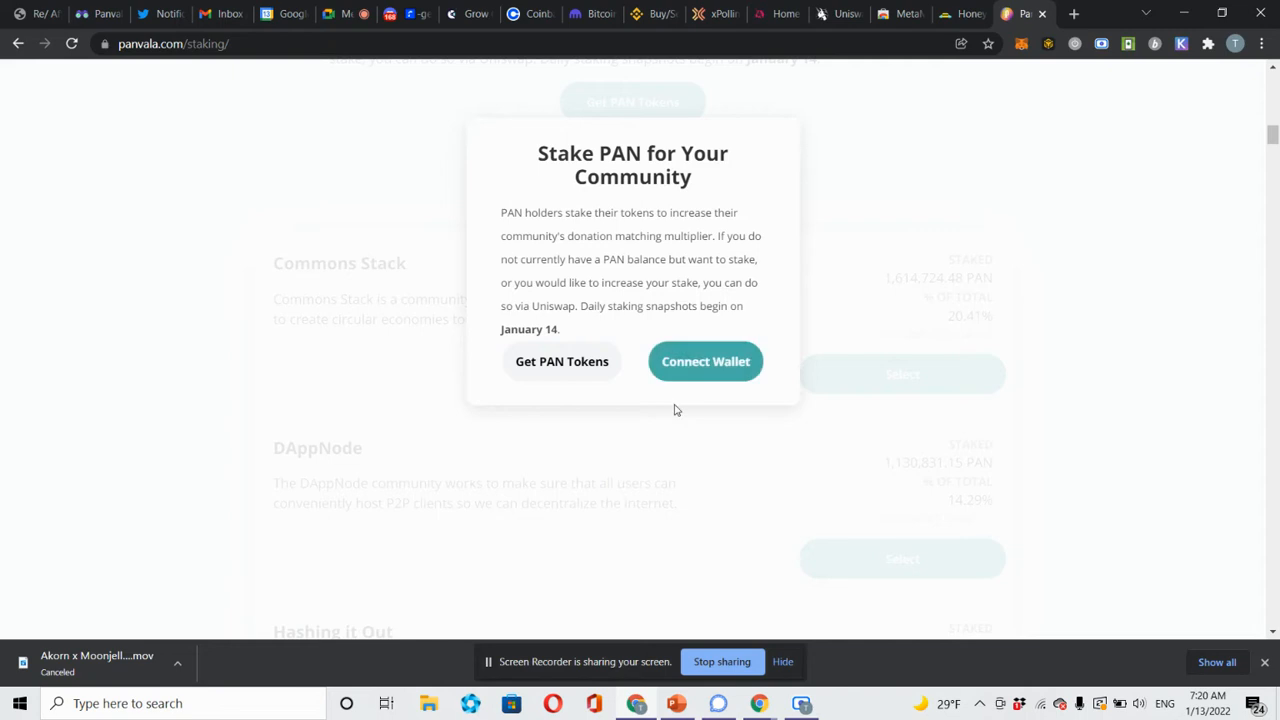
Retry Connect Wallet, dismiss the network alert, check Get PAN Tokens, then close the staking introduction.
{"action": "left_click", "coordinate": [708, 372]}
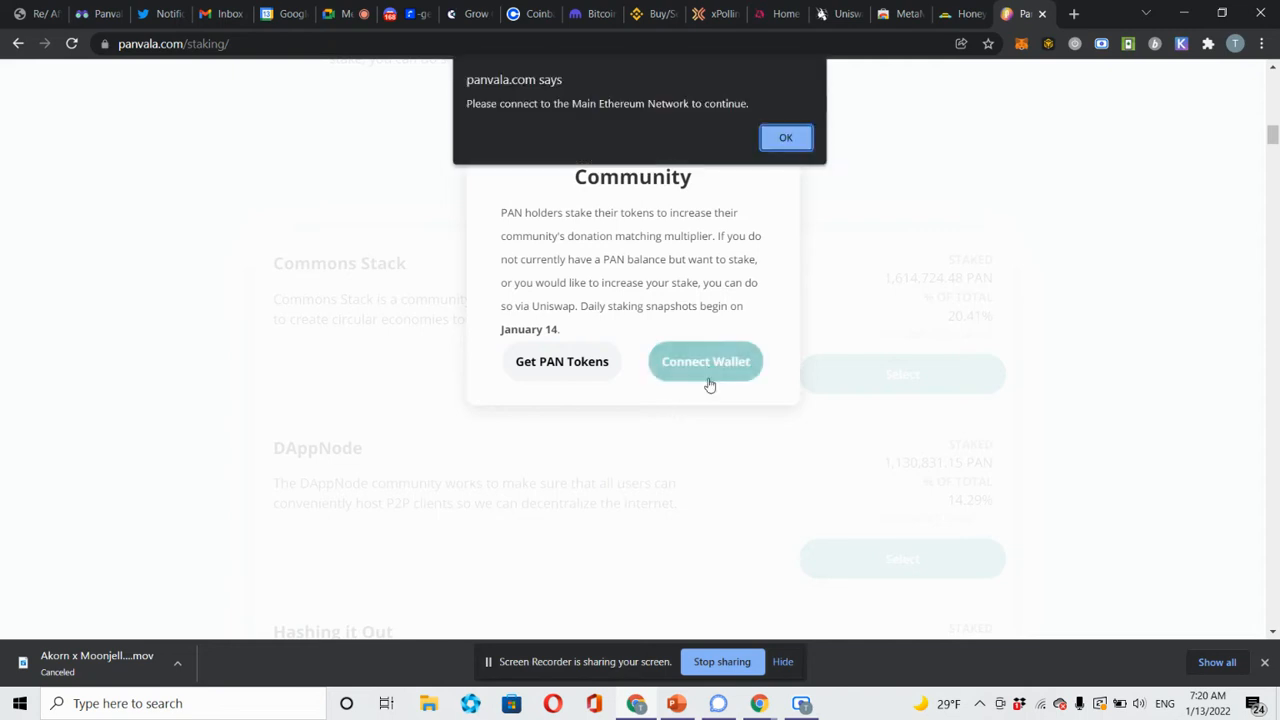
{"action": "left_click", "coordinate": [786, 138]}
{"action": "left_click", "coordinate": [600, 368]}
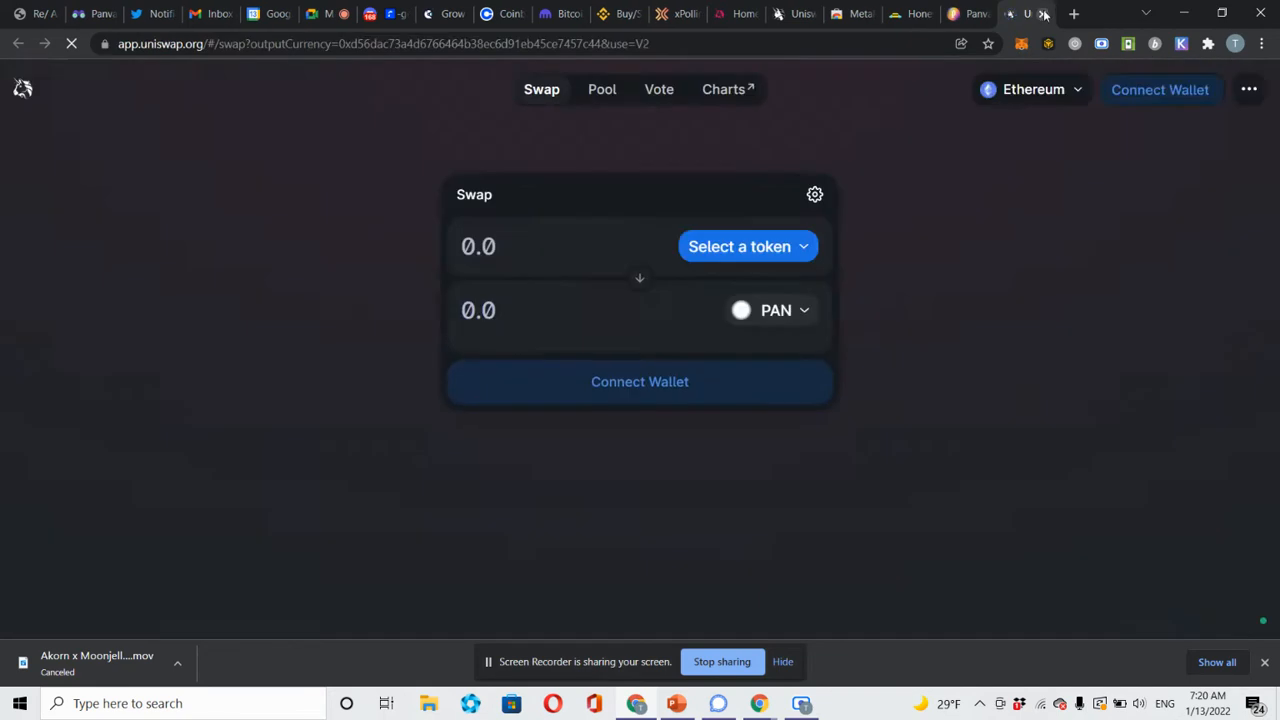
{"action": "left_click", "coordinate": [1044, 14]}
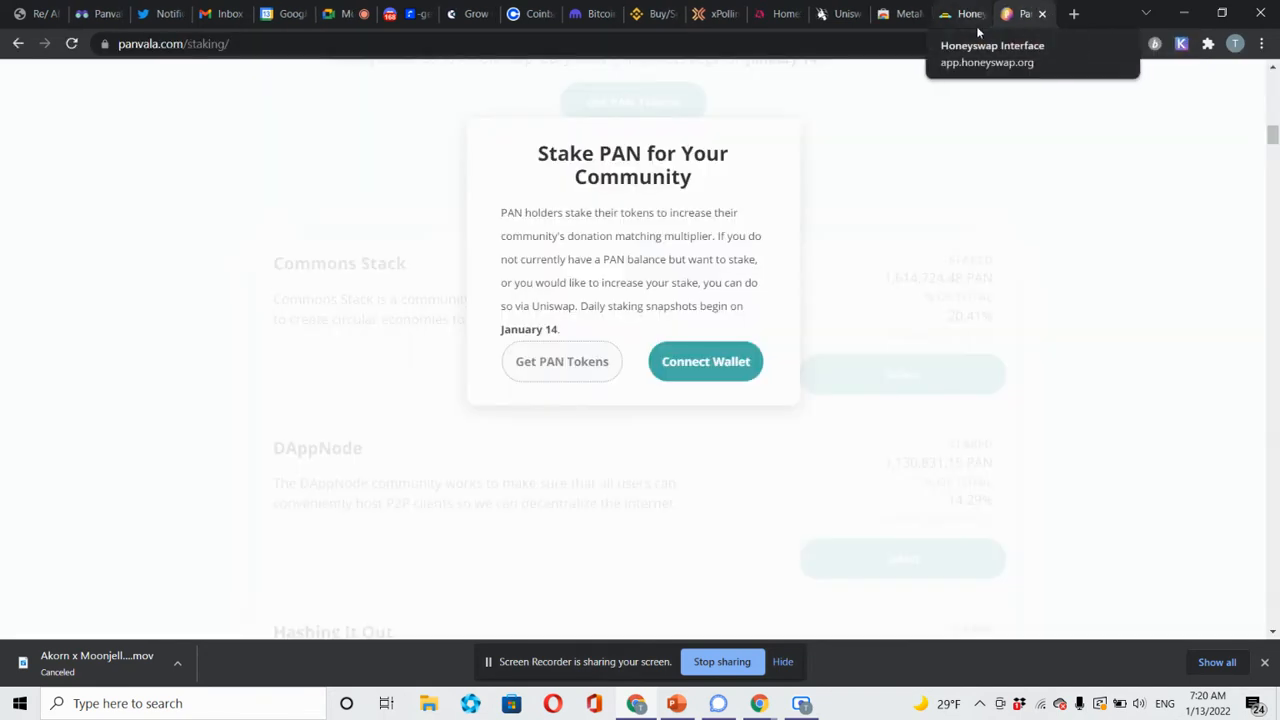
{"action": "left_click", "coordinate": [991, 199]}
Scroll down the staking communities until the Akorn card, with 0.0 PAN staked, appears.
{"action": "scroll", "coordinate": [1171, 267], "scroll_direction": "down", "scroll_amount": 1}
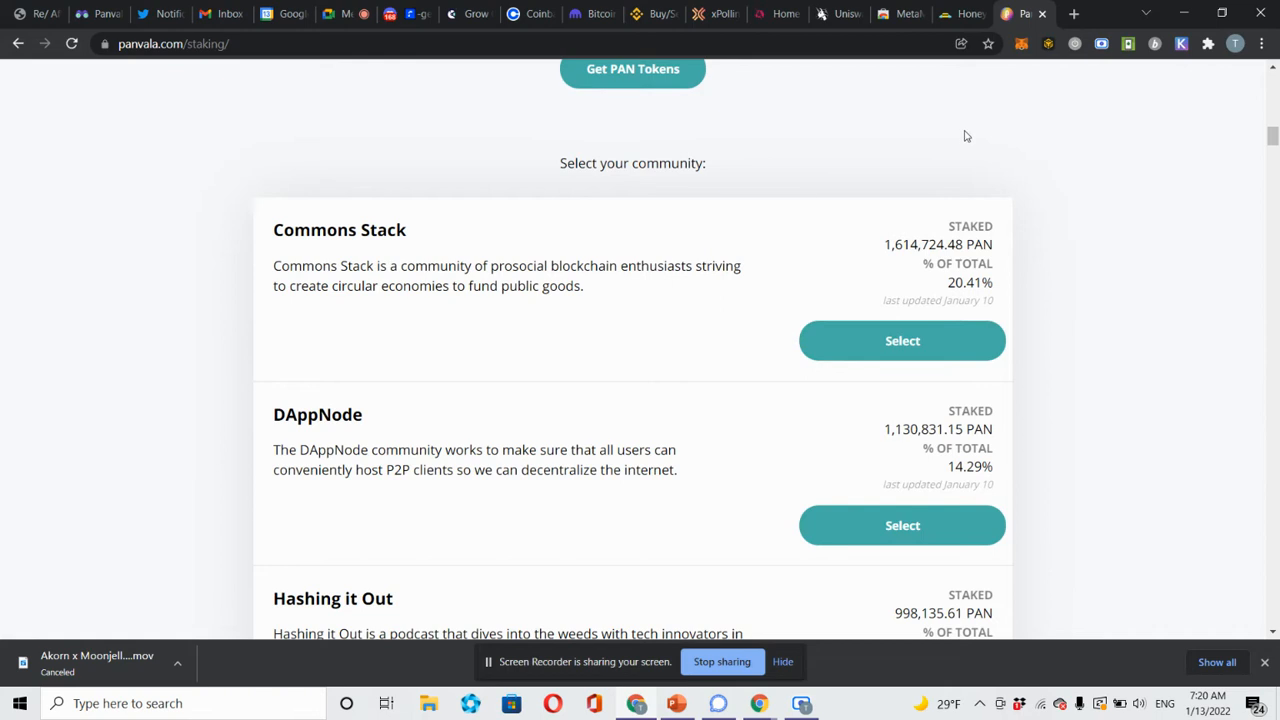
{"action": "scroll", "coordinate": [803, 199], "scroll_direction": "down", "scroll_amount": 2}
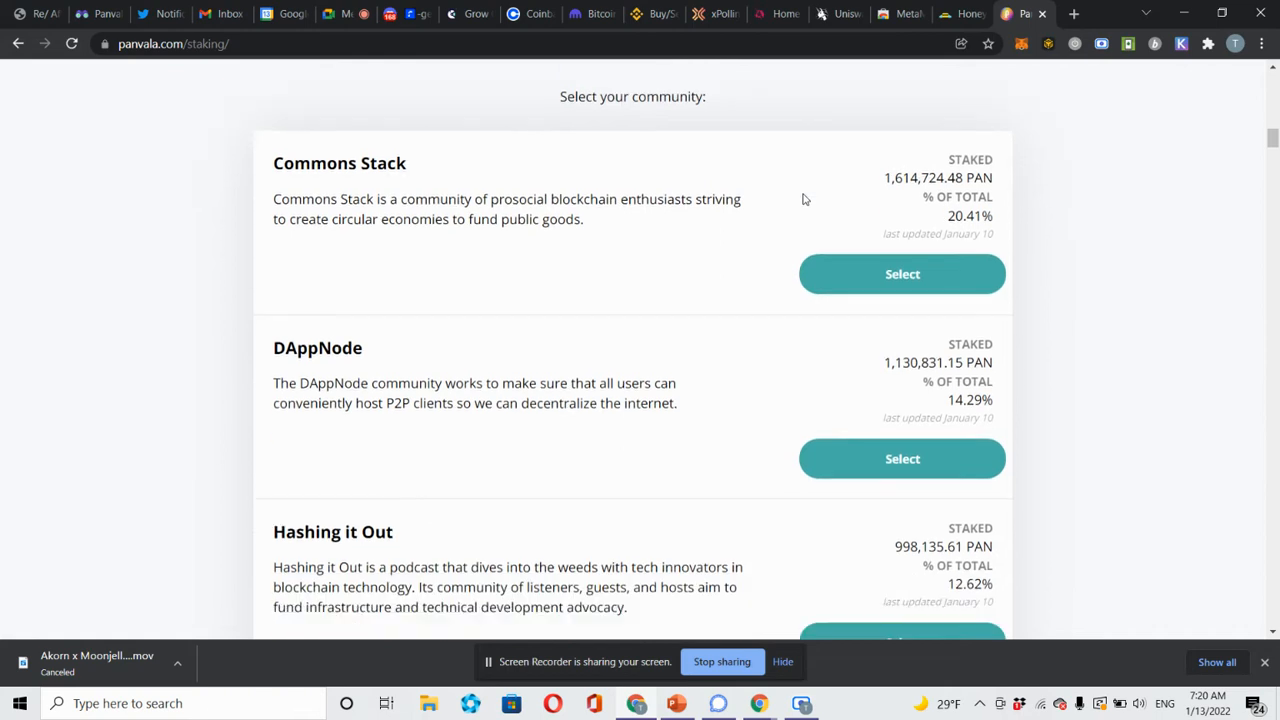
{"action": "scroll", "coordinate": [803, 199], "scroll_direction": "down", "scroll_amount": 6}
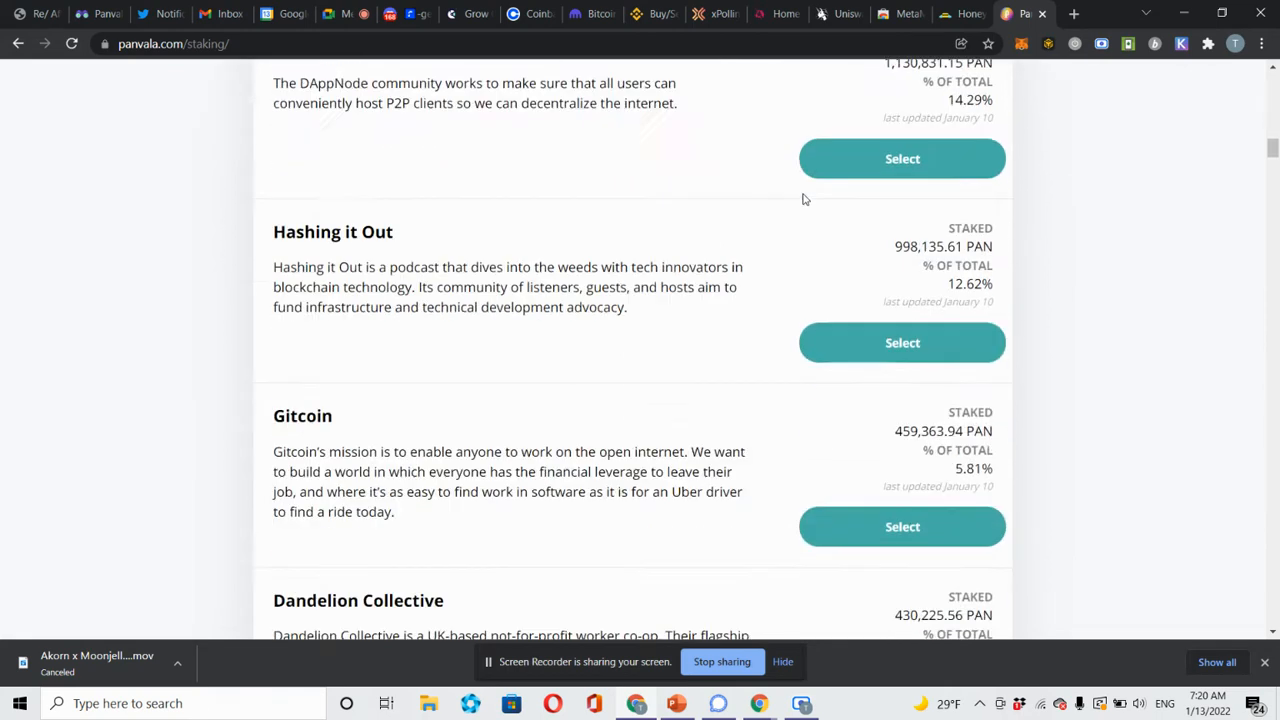
{"action": "scroll", "coordinate": [803, 199], "scroll_direction": "down", "scroll_amount": 8}
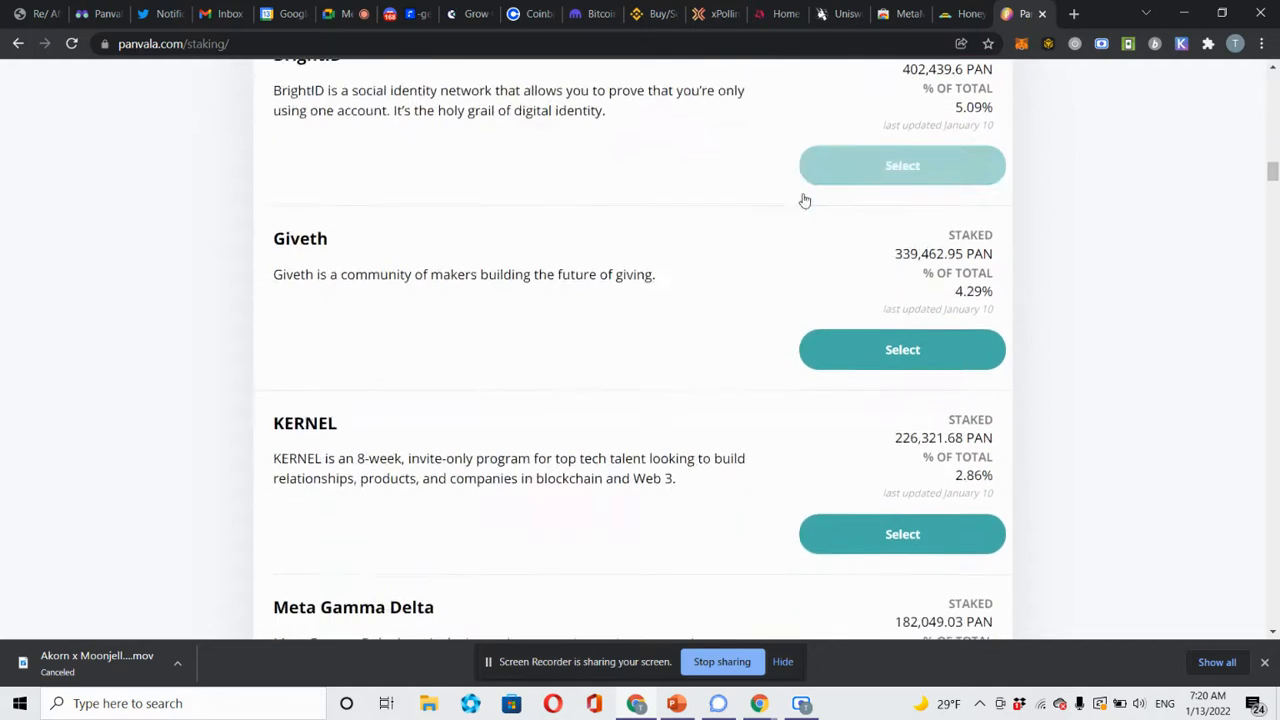
{"action": "scroll", "coordinate": [803, 199], "scroll_direction": "down", "scroll_amount": 6}
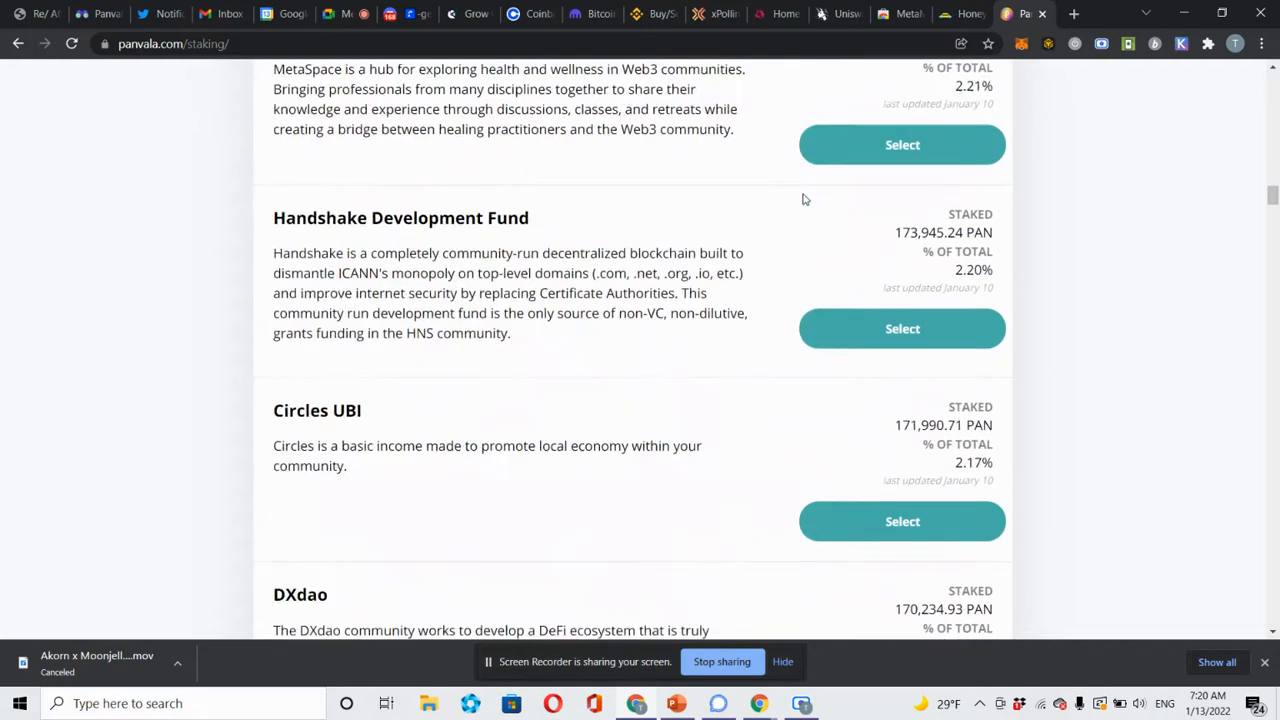
{"action": "scroll", "coordinate": [803, 199], "scroll_direction": "down", "scroll_amount": 7}
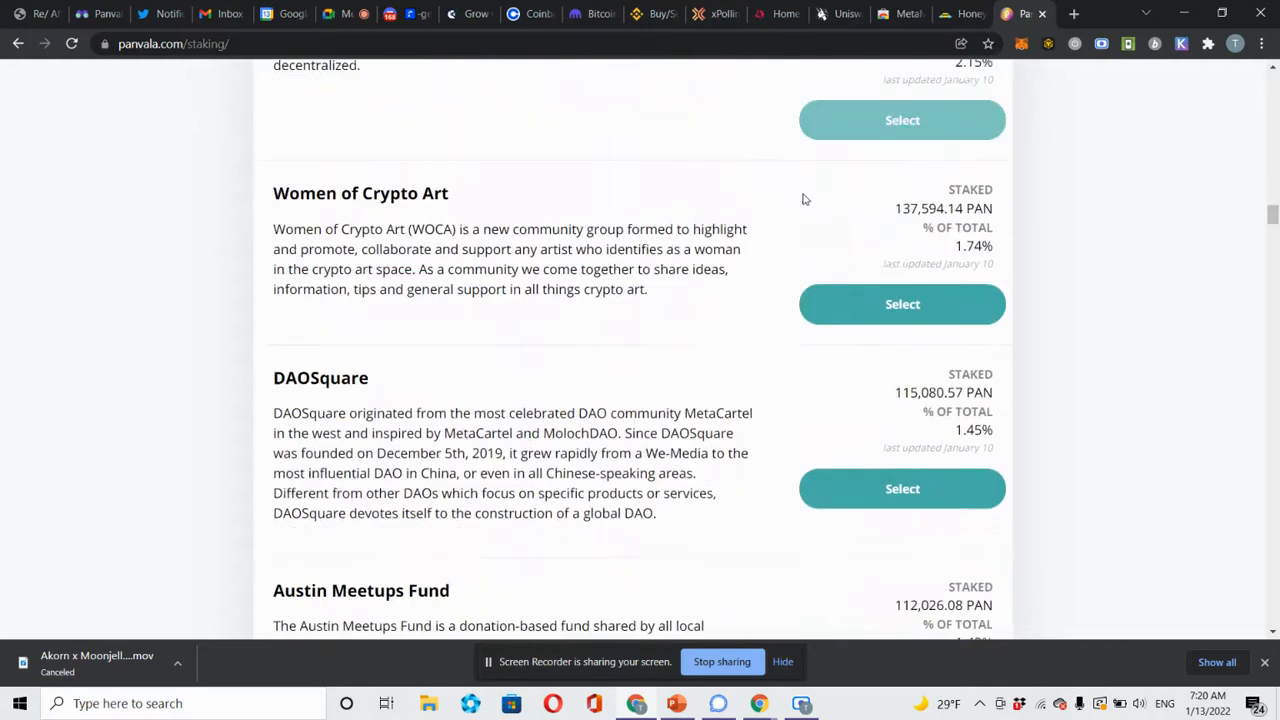
{"action": "scroll", "coordinate": [803, 199], "scroll_direction": "down", "scroll_amount": 9}
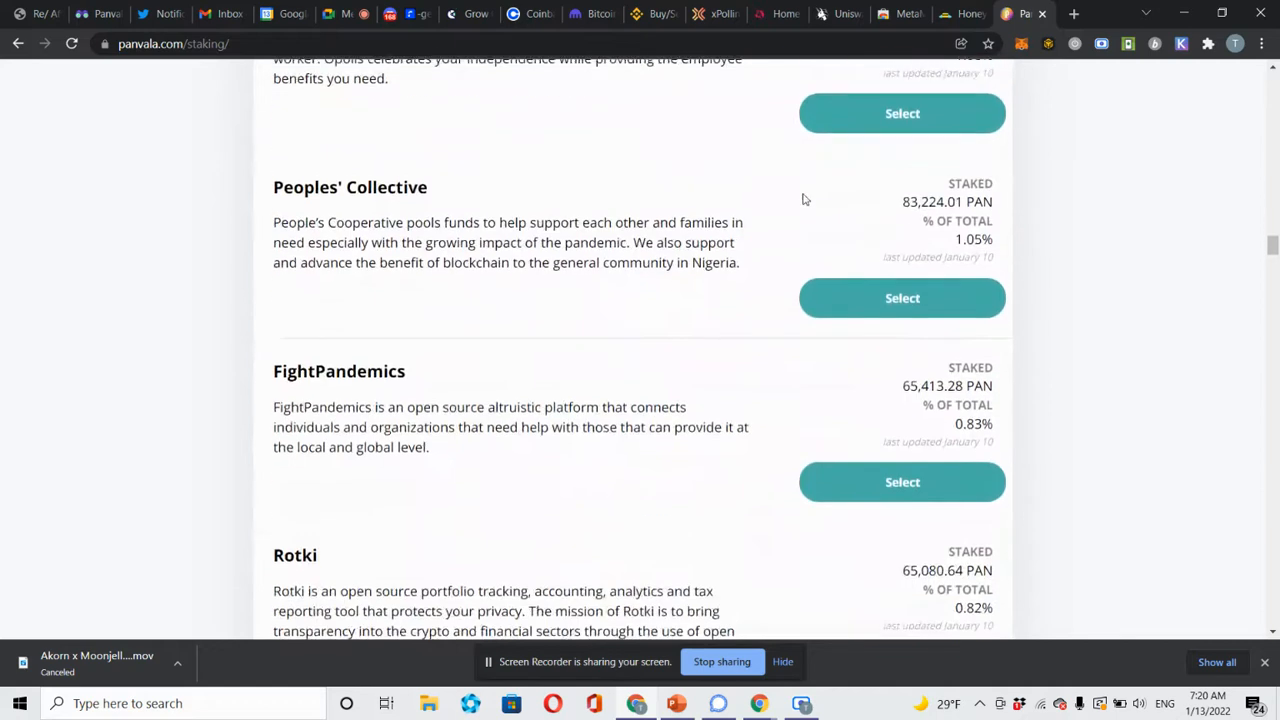
{"action": "scroll", "coordinate": [803, 199], "scroll_direction": "down", "scroll_amount": 5}
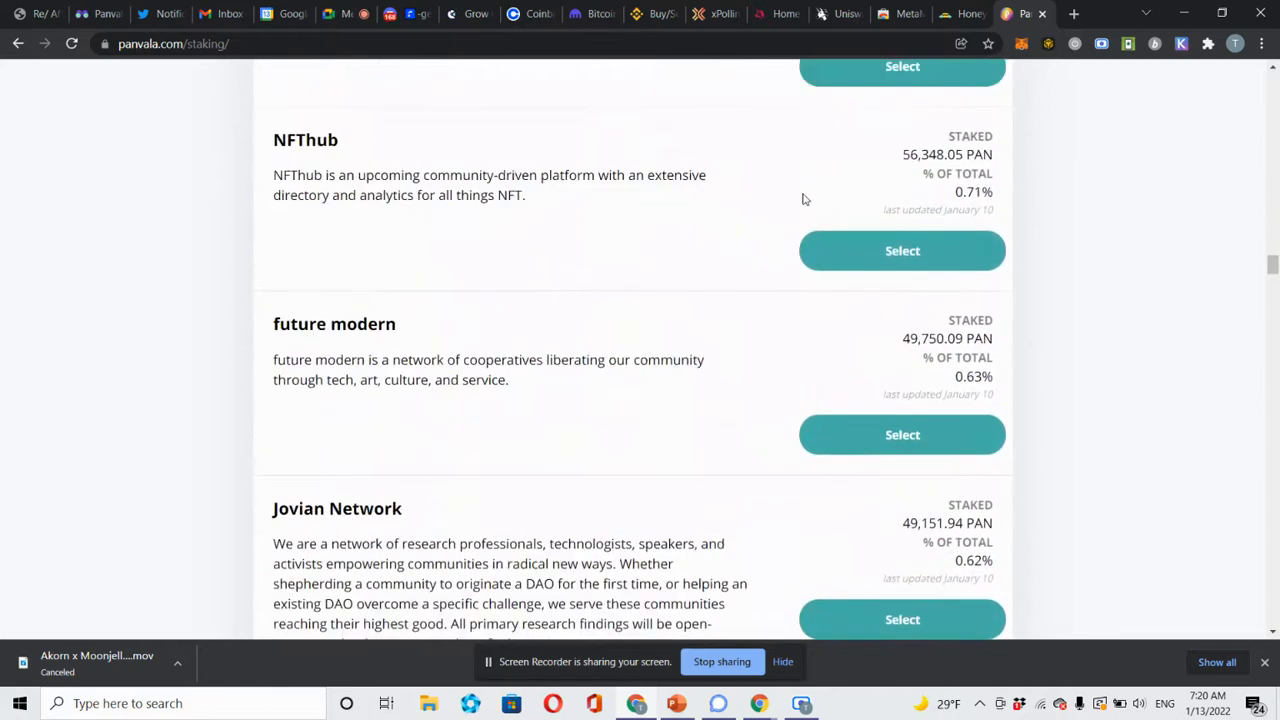
{"action": "scroll", "coordinate": [803, 199], "scroll_direction": "down", "scroll_amount": 8}
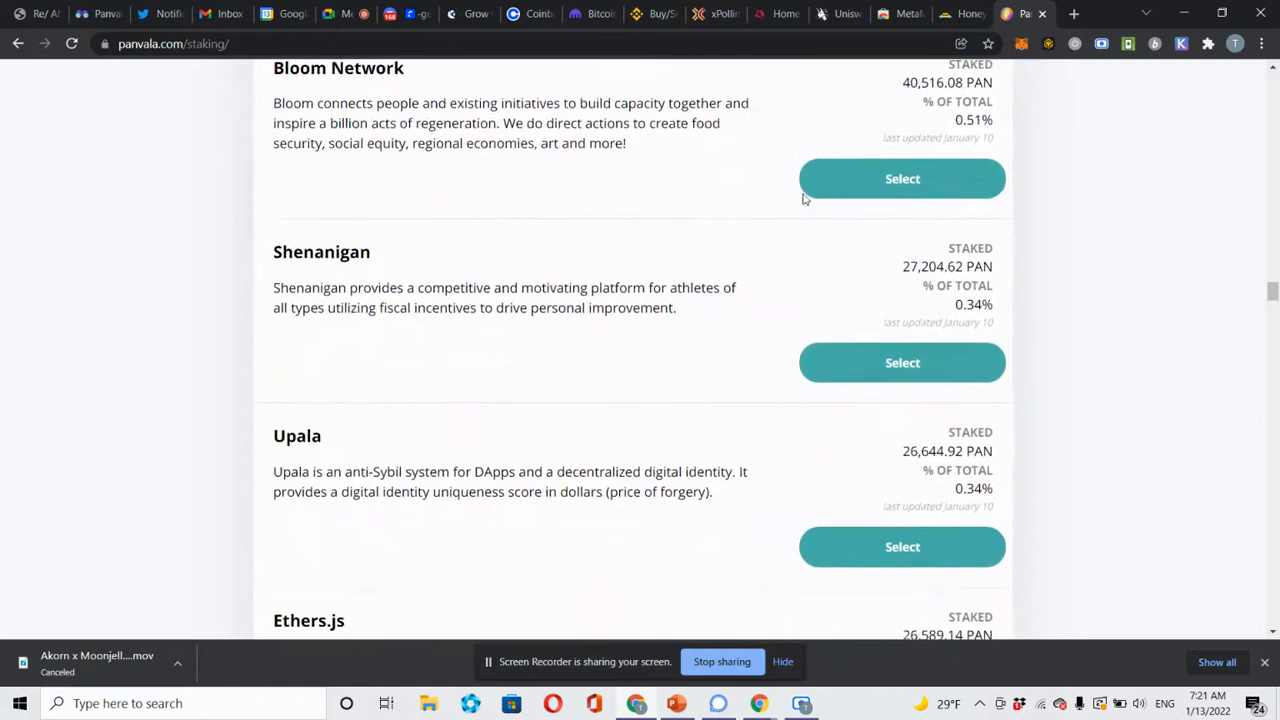
{"action": "scroll", "coordinate": [803, 199], "scroll_direction": "down", "scroll_amount": 10}
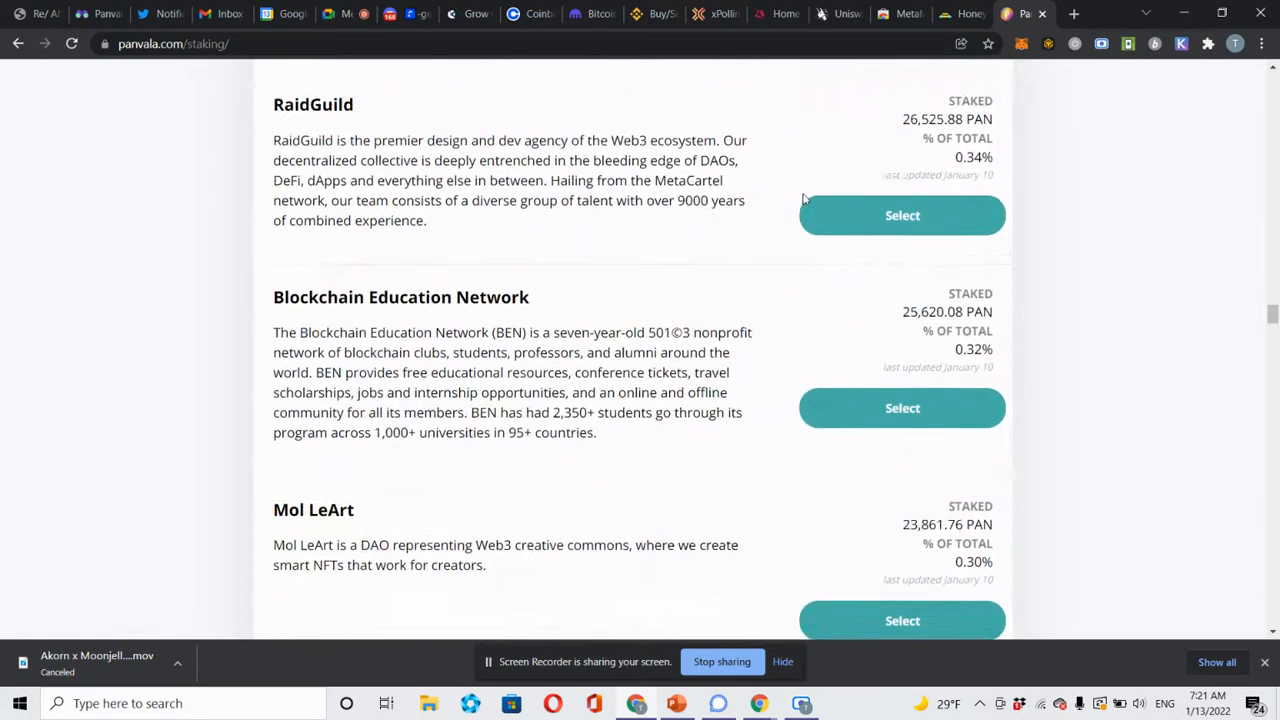
{"action": "scroll", "coordinate": [803, 199], "scroll_direction": "down", "scroll_amount": 6}
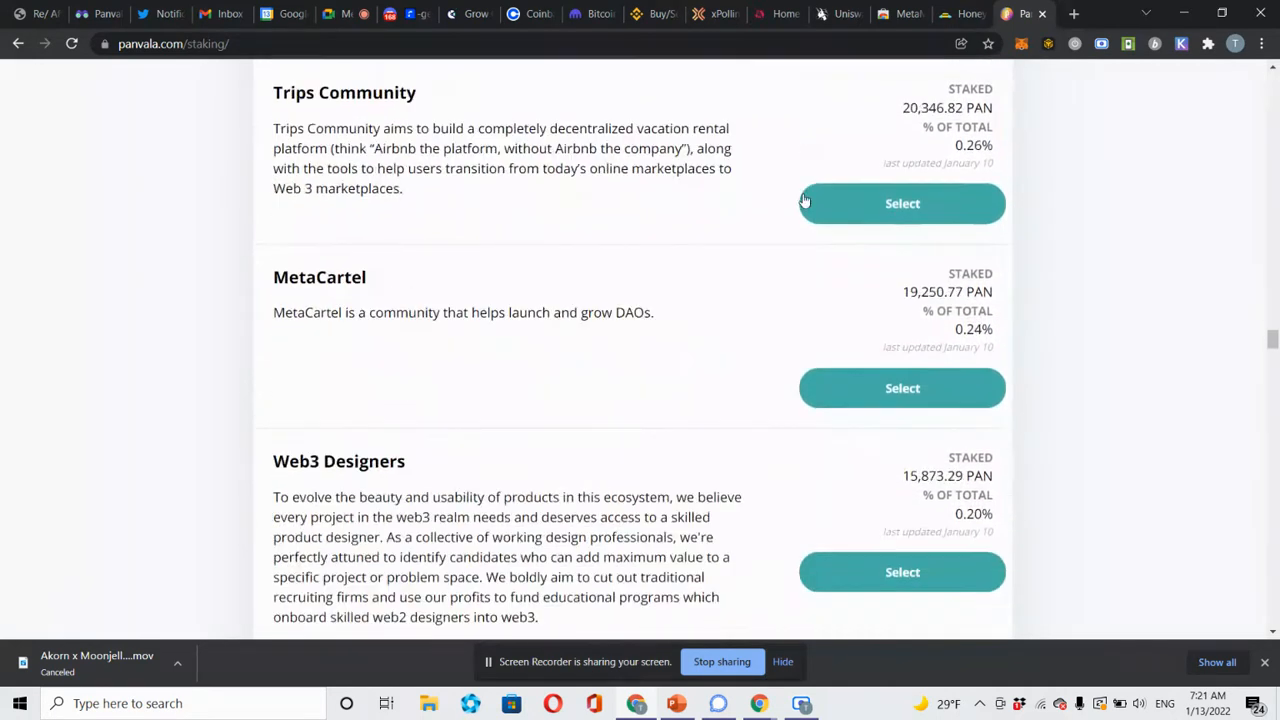
{"action": "scroll", "coordinate": [803, 199], "scroll_direction": "down", "scroll_amount": 10}
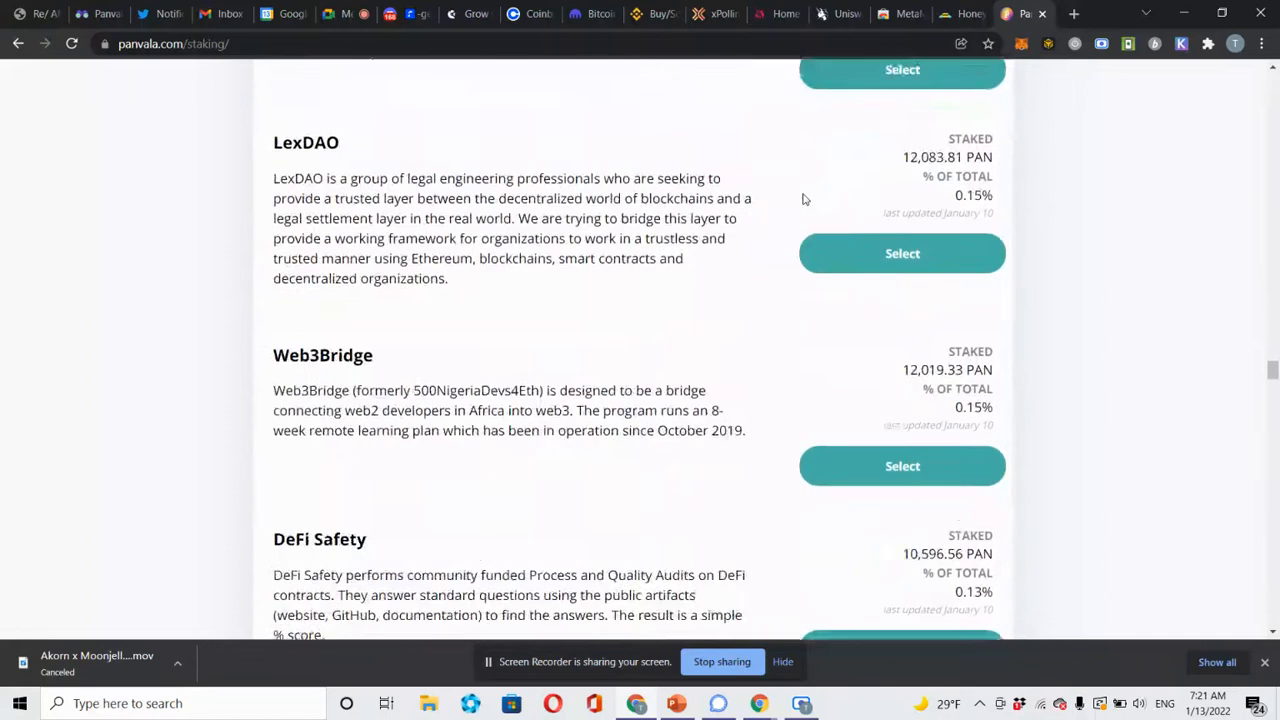
{"action": "scroll", "coordinate": [803, 199], "scroll_direction": "down", "scroll_amount": 12}
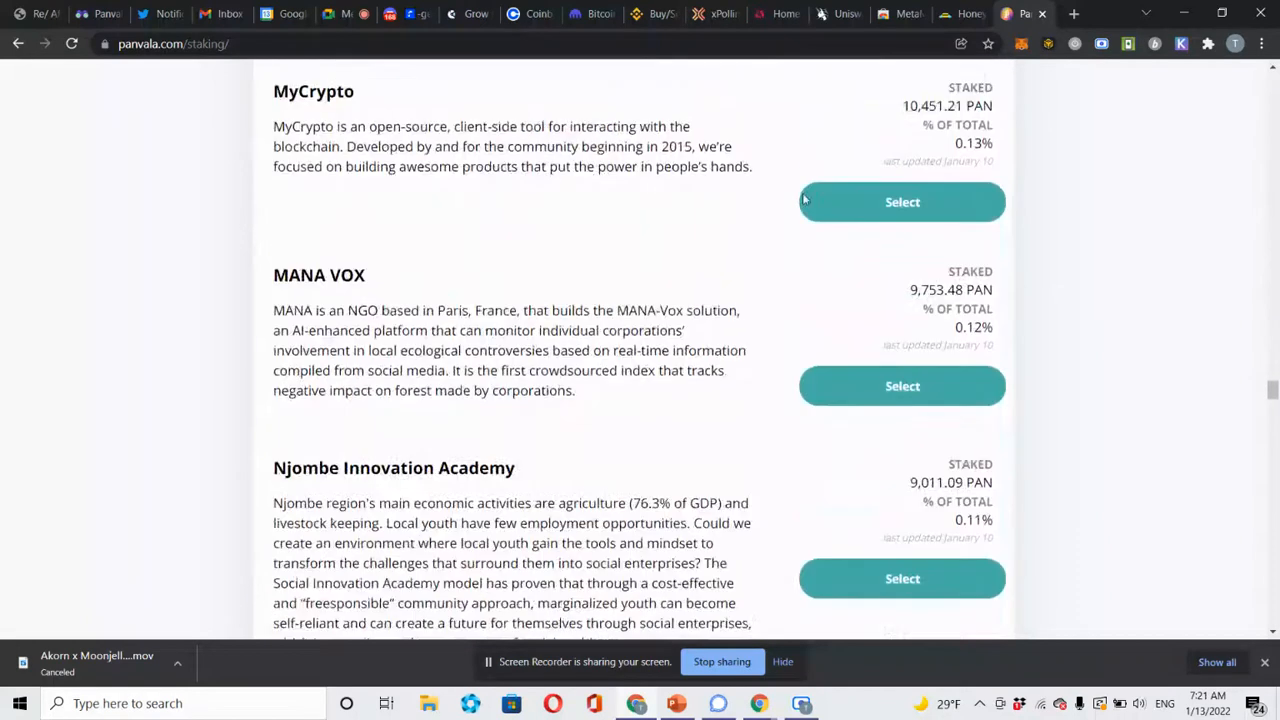
{"action": "scroll", "coordinate": [803, 199], "scroll_direction": "down", "scroll_amount": 13}
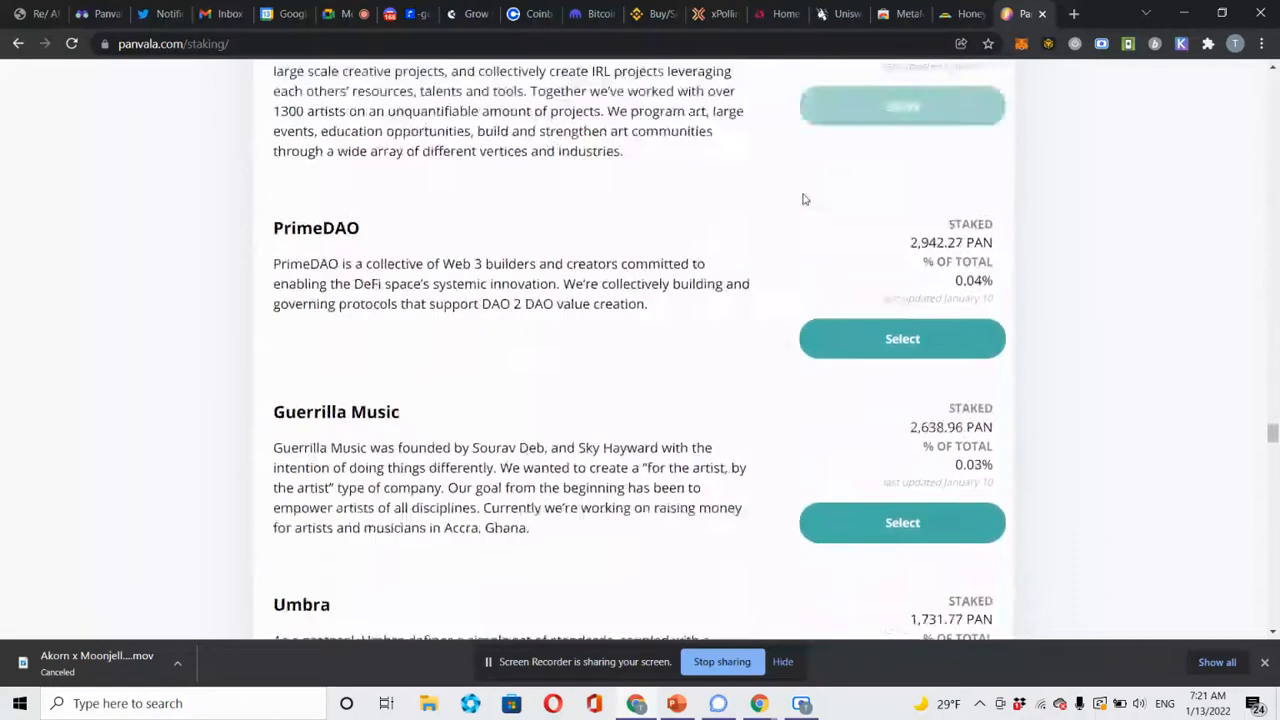
{"action": "scroll", "coordinate": [803, 199], "scroll_direction": "down", "scroll_amount": 10}
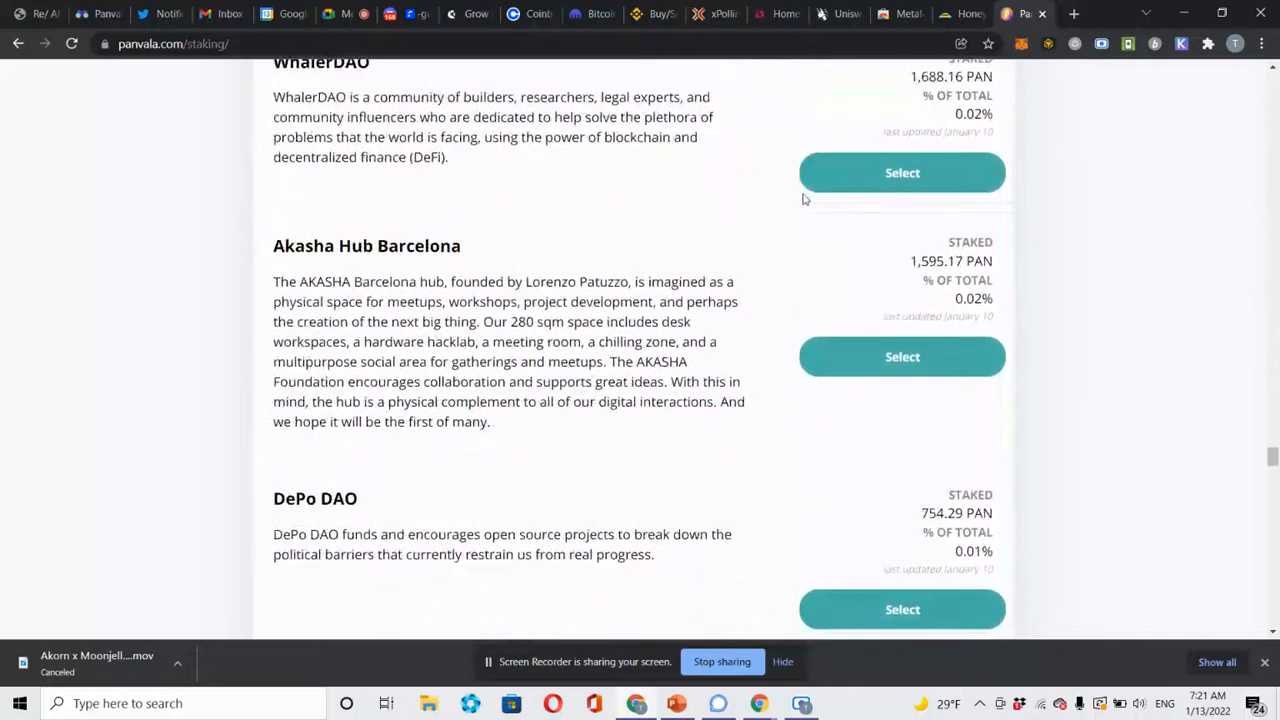
{"action": "scroll", "coordinate": [803, 199], "scroll_direction": "down", "scroll_amount": 6}
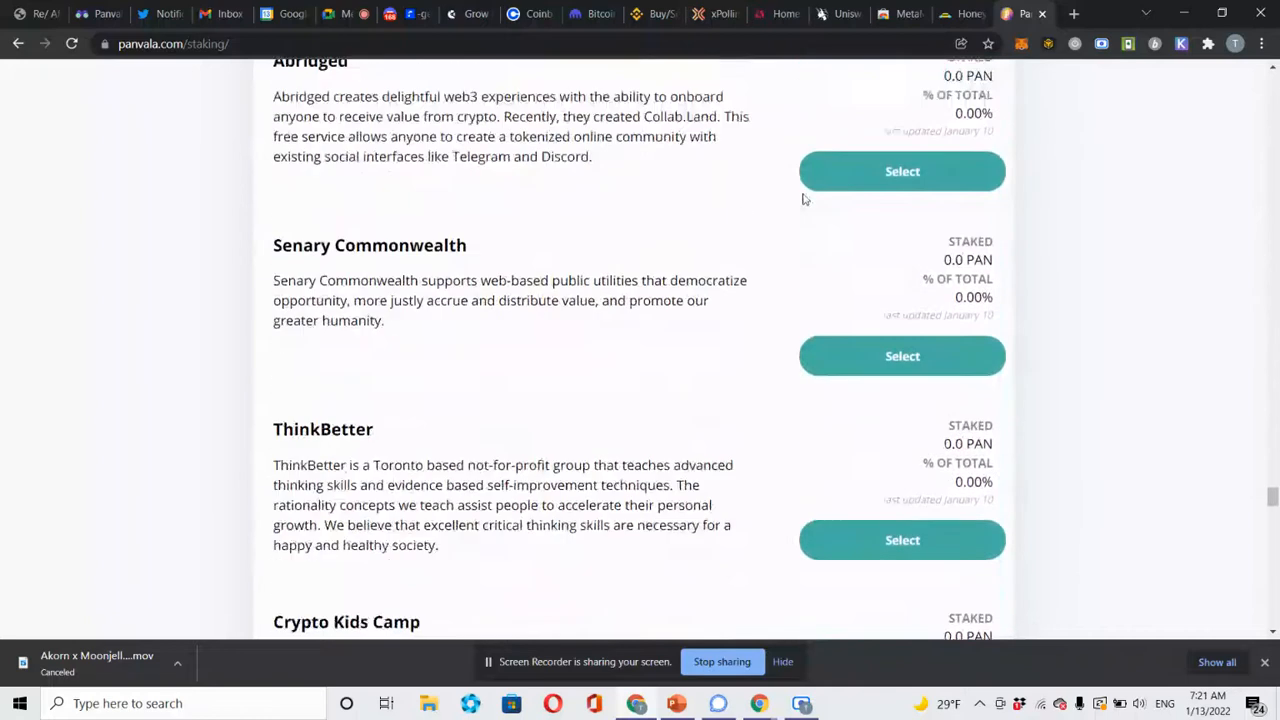
{"action": "scroll", "coordinate": [803, 199], "scroll_direction": "down", "scroll_amount": 10}
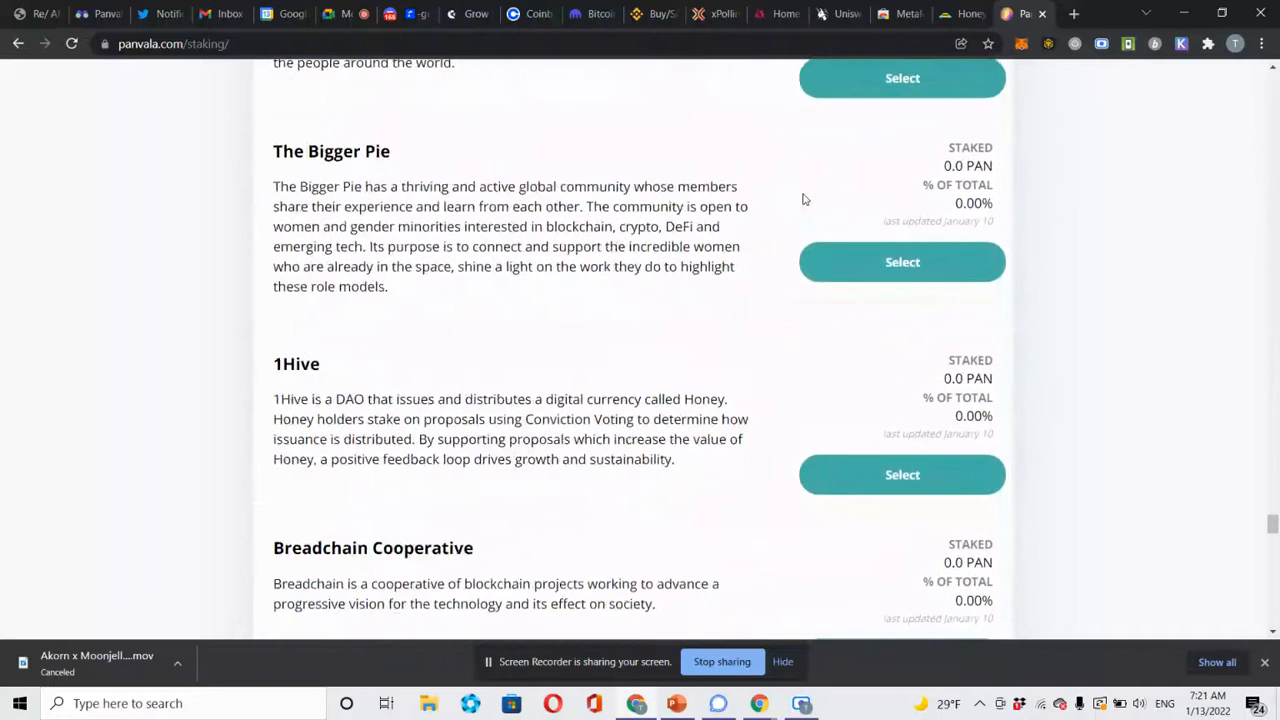
{"action": "scroll", "coordinate": [803, 199], "scroll_direction": "down", "scroll_amount": 10}
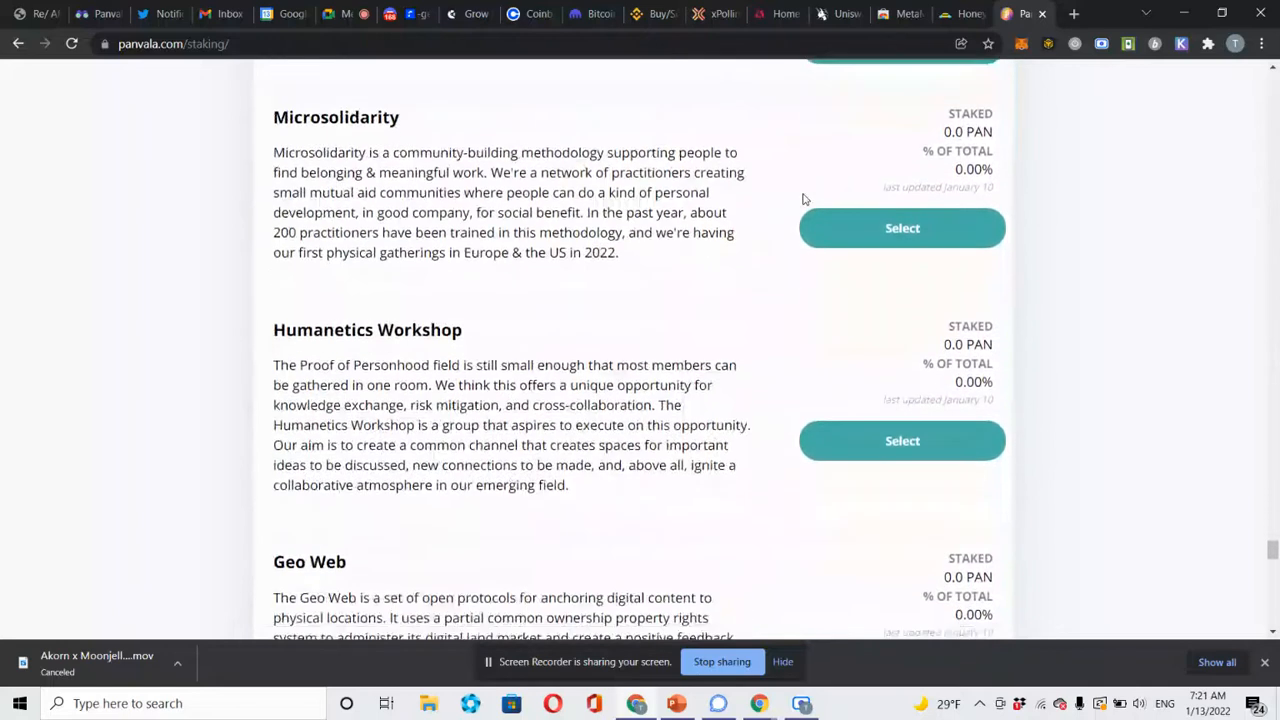
{"action": "scroll", "coordinate": [803, 199], "scroll_direction": "down", "scroll_amount": 8}
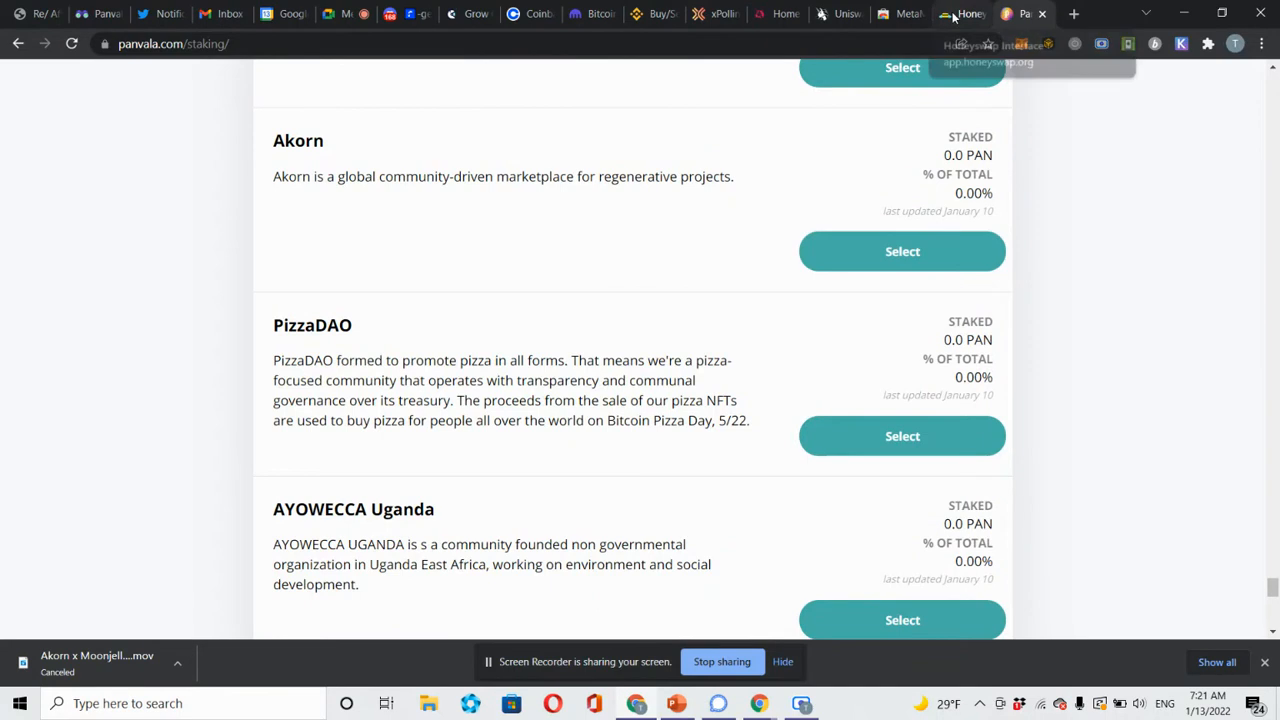
Claim the 2.322 DAI on xDAI Chain by signing in MetaMask, then return to Honeyswap.
{"action": "left_click", "coordinate": [716, 20]}
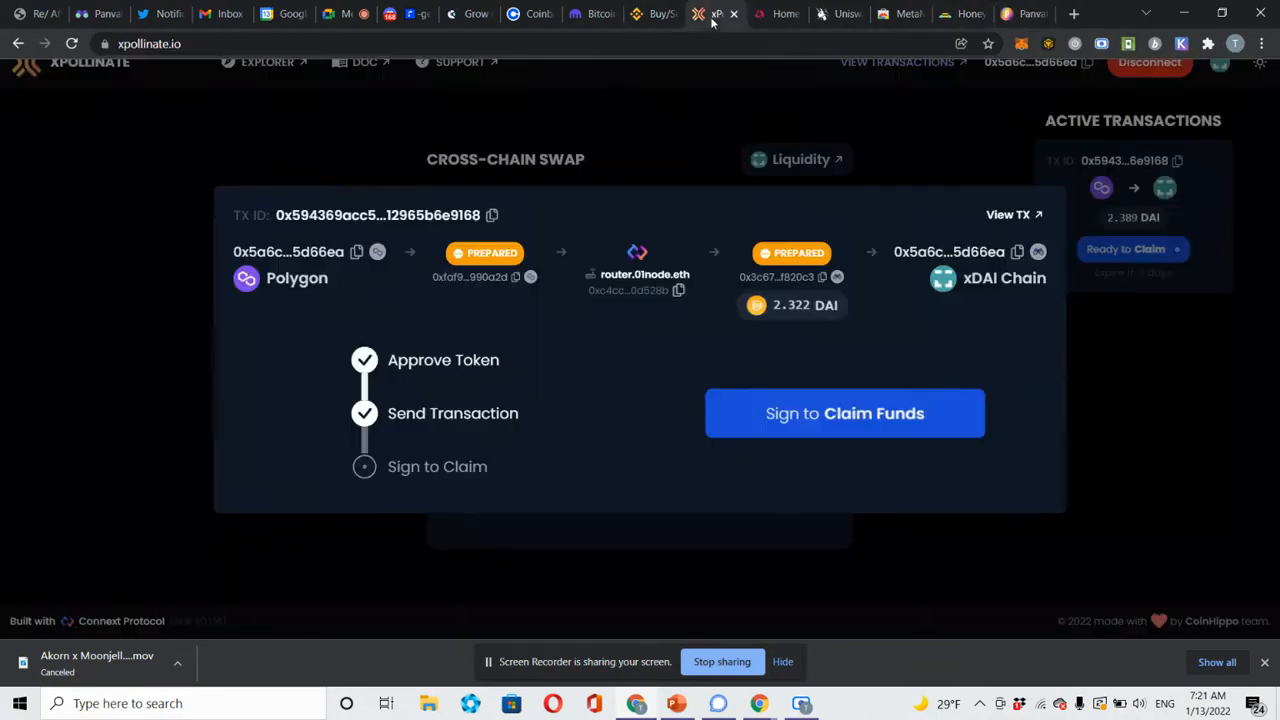
{"action": "left_click", "coordinate": [910, 413]}
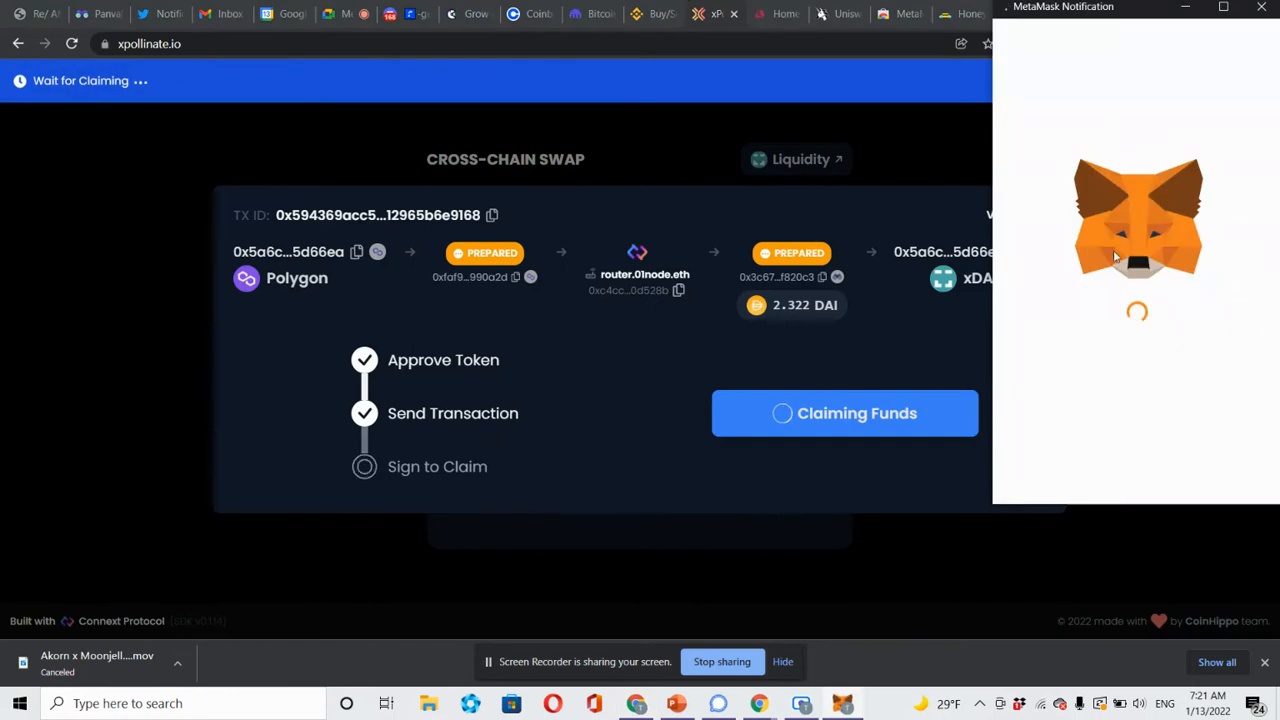
{"action": "left_click", "coordinate": [1203, 461]}
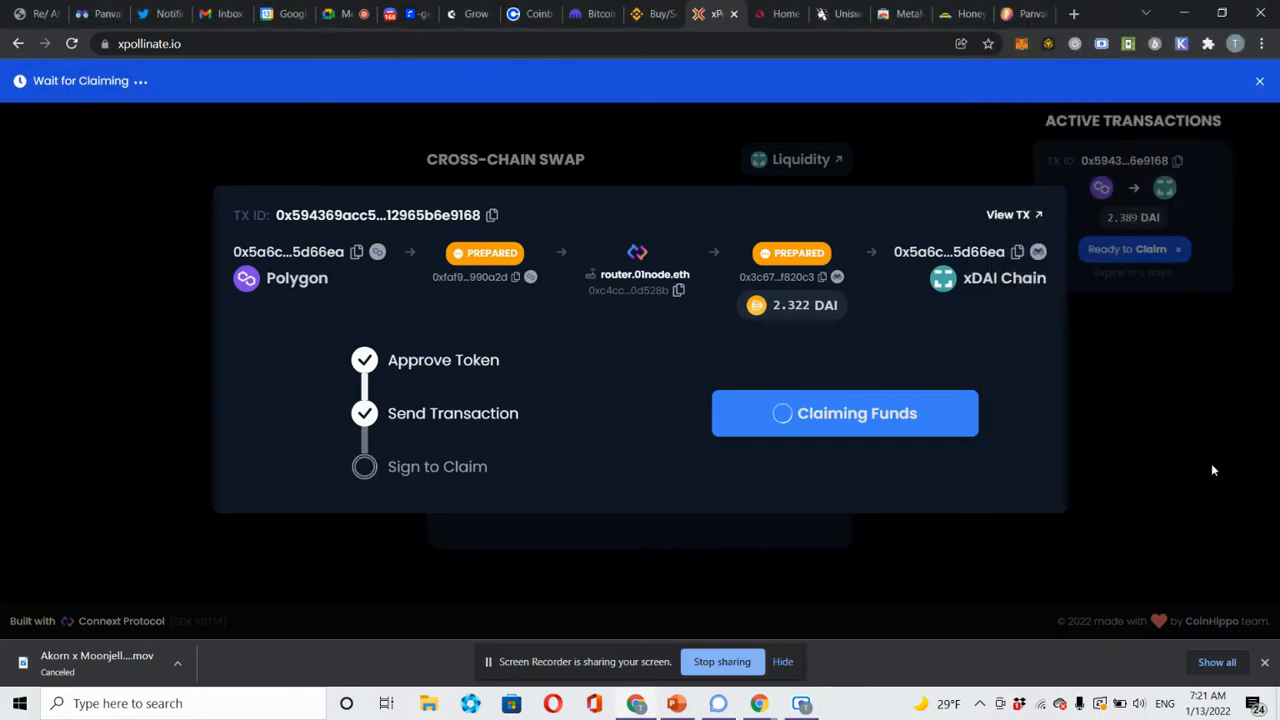
{"action": "left_click", "coordinate": [1021, 45]}
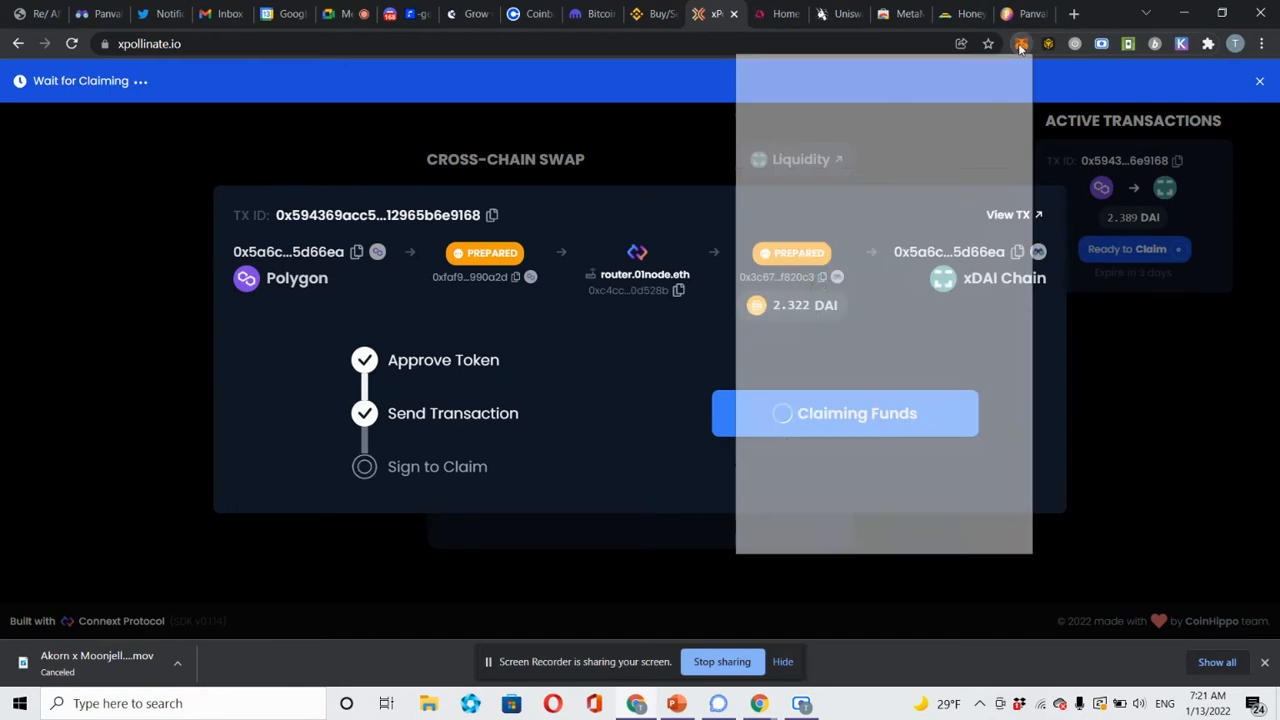
{"action": "left_click", "coordinate": [1021, 45]}
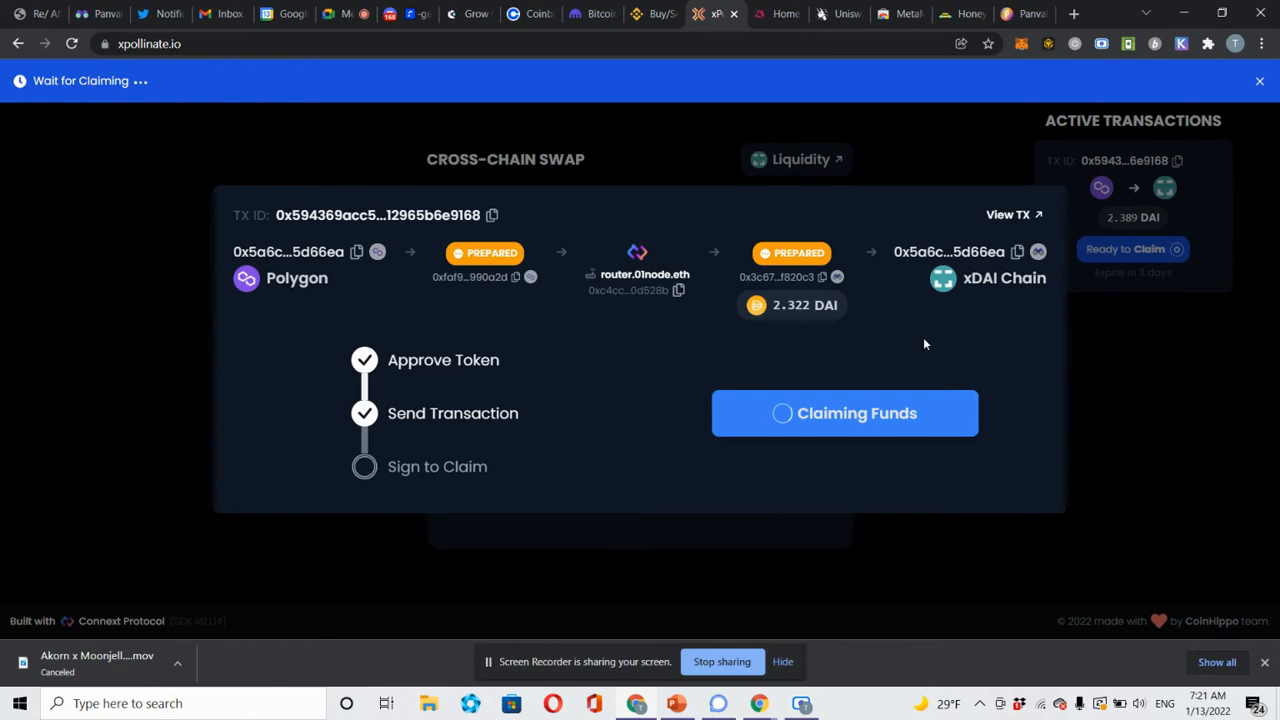
{"action": "left_click", "coordinate": [962, 14]}
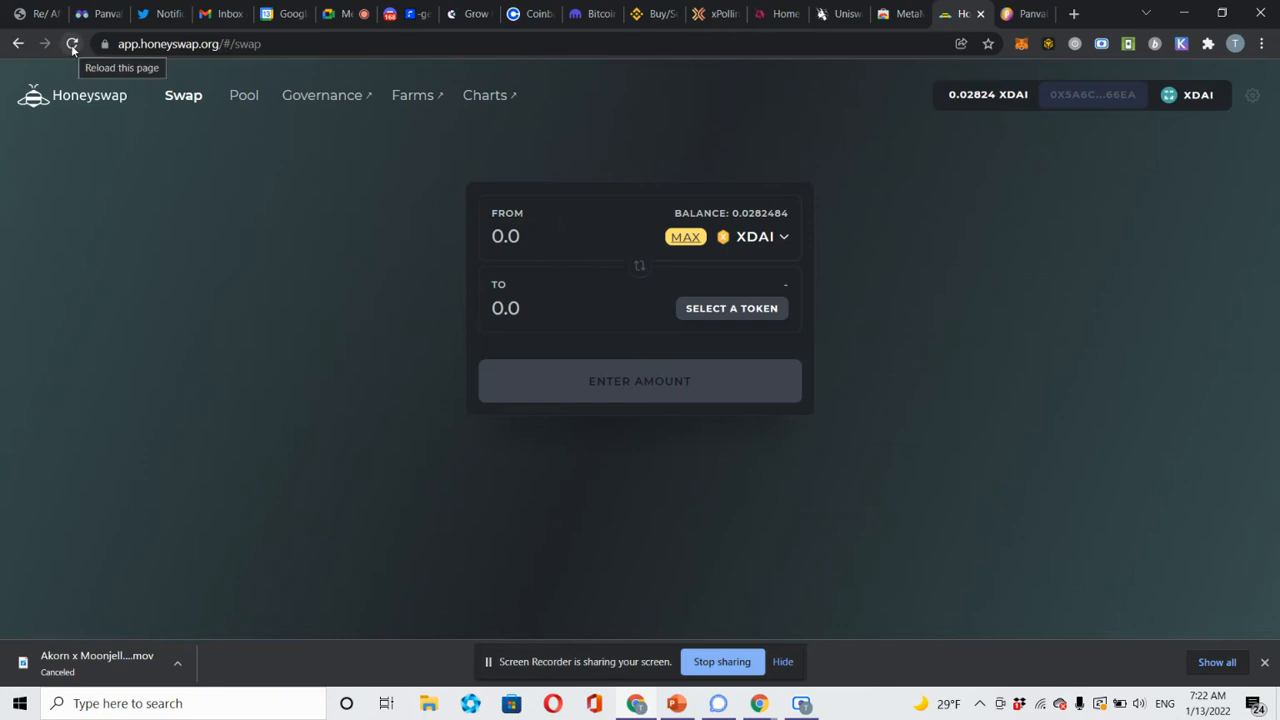
Enter 1.8 XDAI in the FROM field and choose PAN as the token to receive.
{"action": "left_click", "coordinate": [1030, 51]}
{"action": "left_click", "coordinate": [1030, 51]}
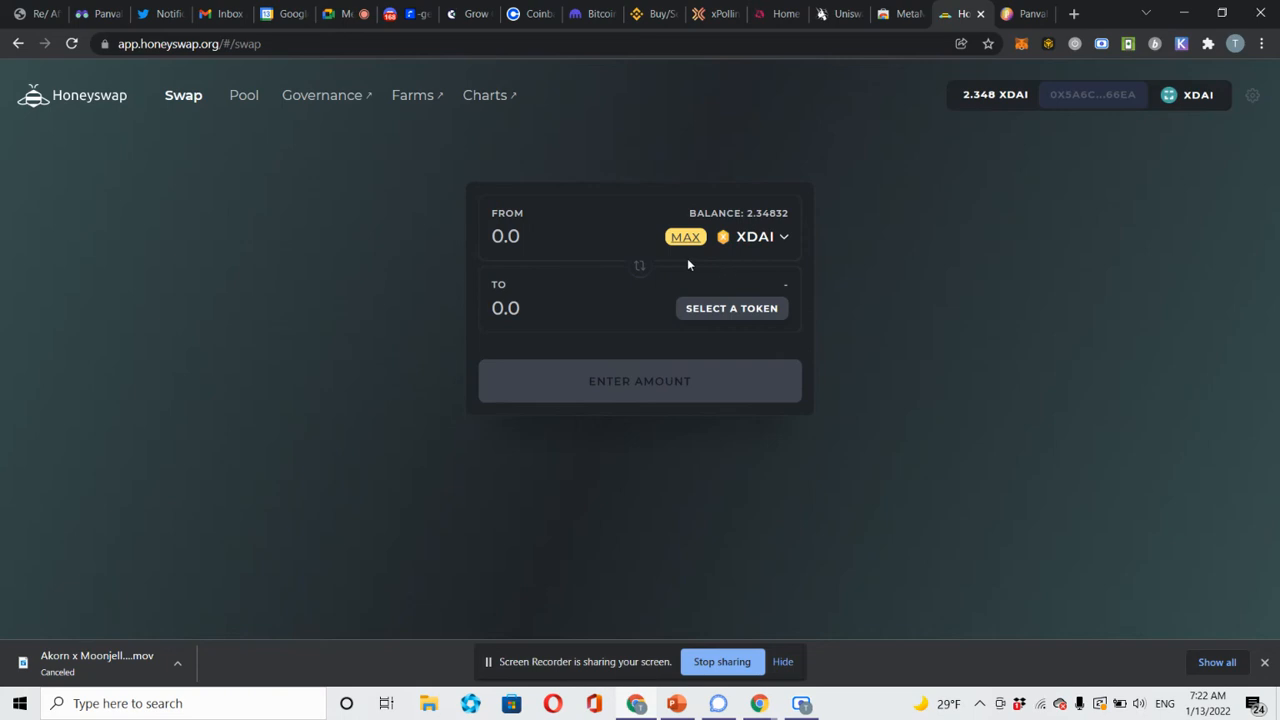
{"action": "left_click", "coordinate": [616, 237]}
{"action": "type", "text": "1.8"}
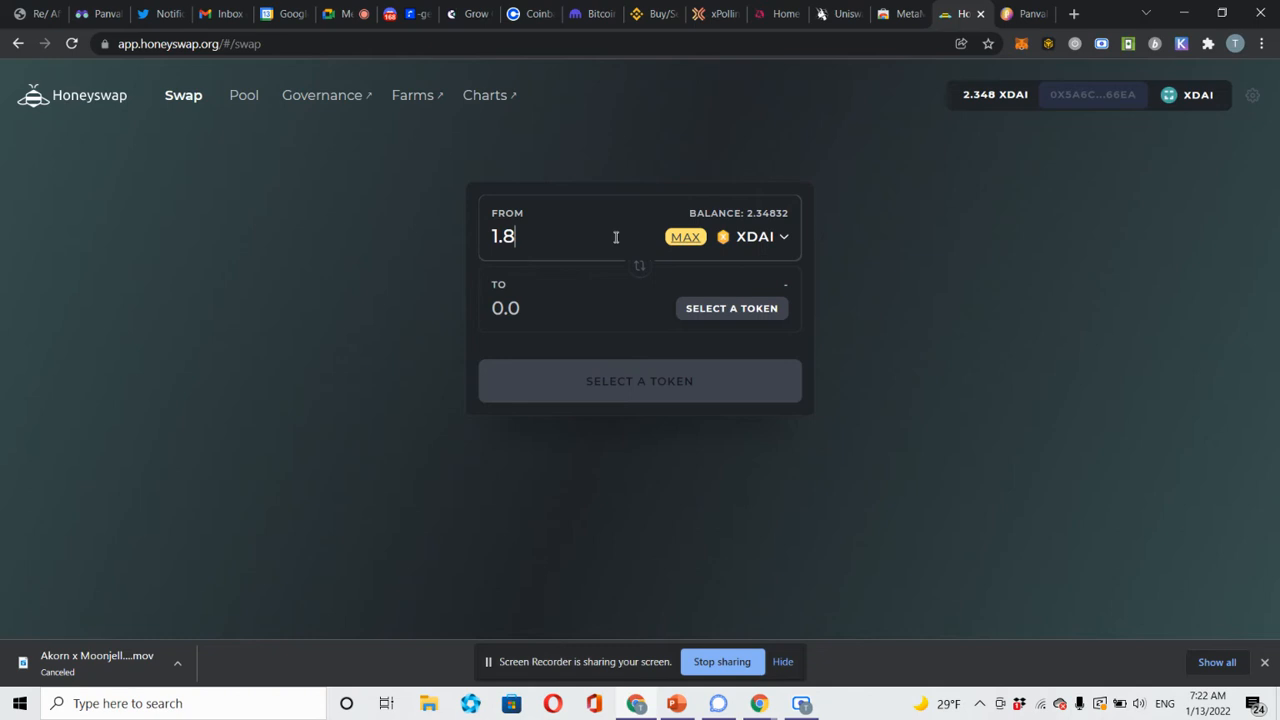
{"action": "left_click", "coordinate": [755, 312]}
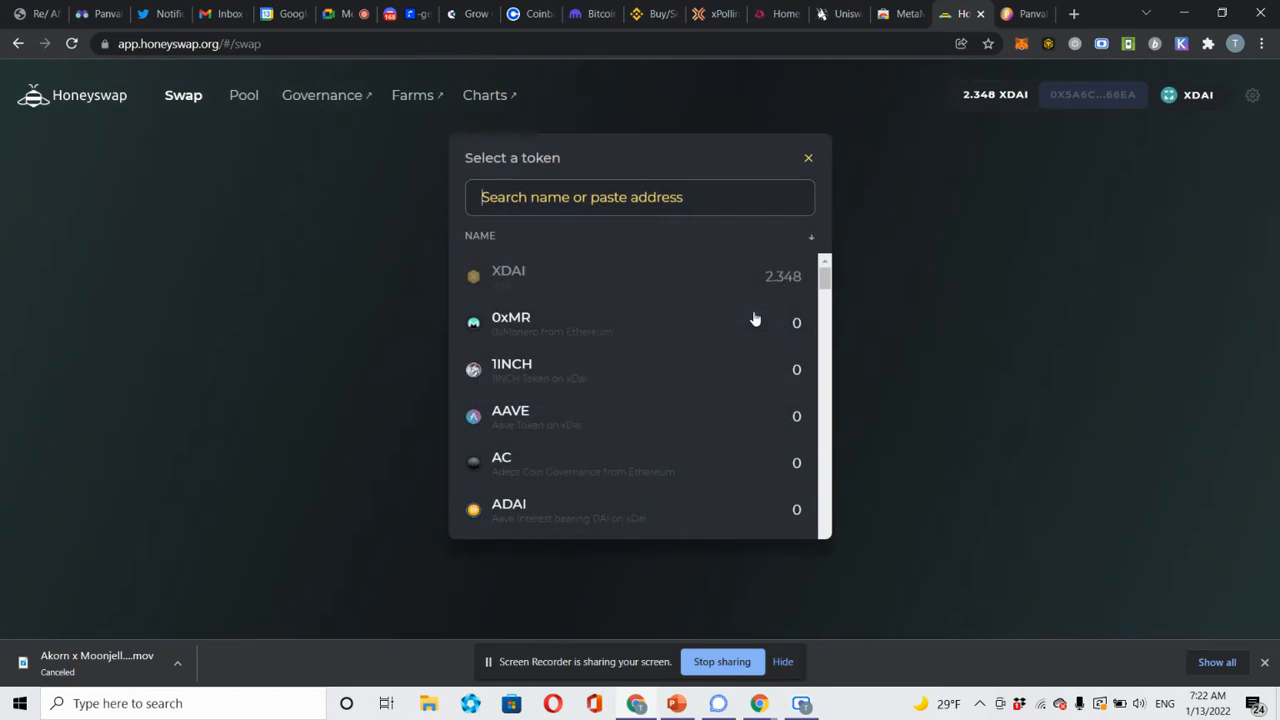
{"action": "type", "text": "pan"}
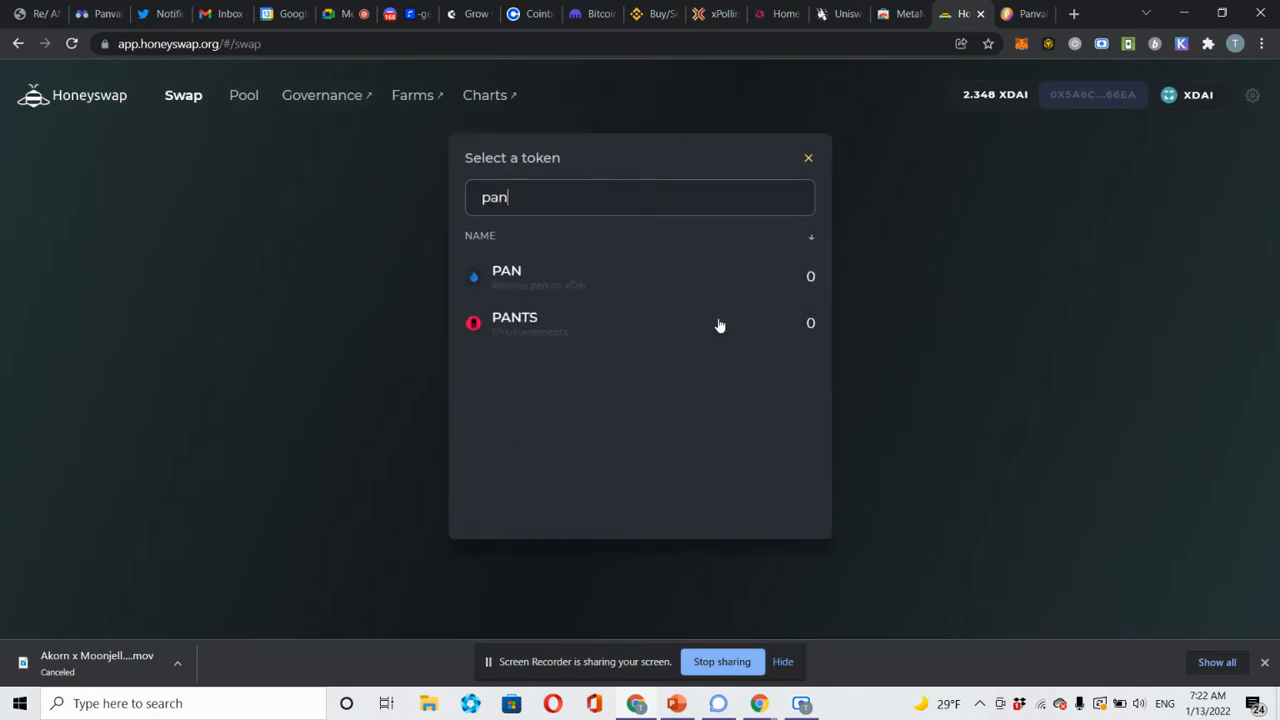
{"action": "left_click", "coordinate": [650, 280]}
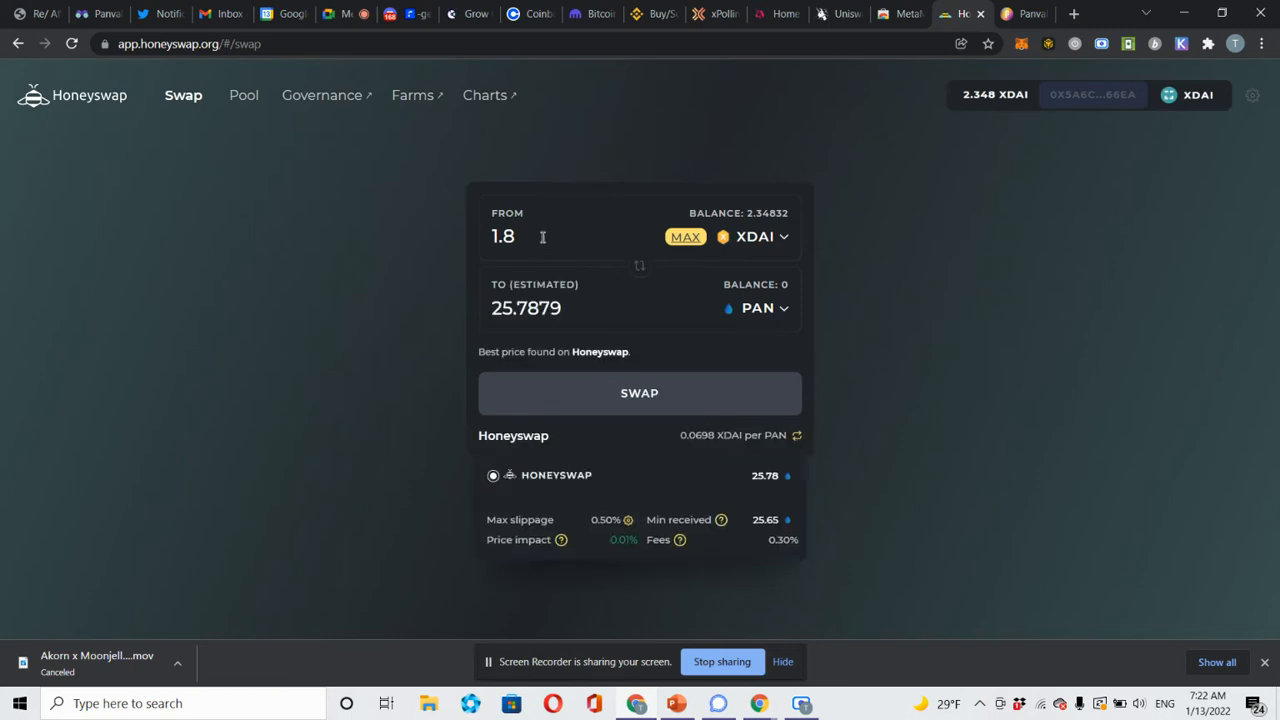
Confirm the 1.8 XDAI-to-PAN swap in Honeyswap and MetaMask, then close the submitted notices.
{"action": "left_click", "coordinate": [657, 411]}
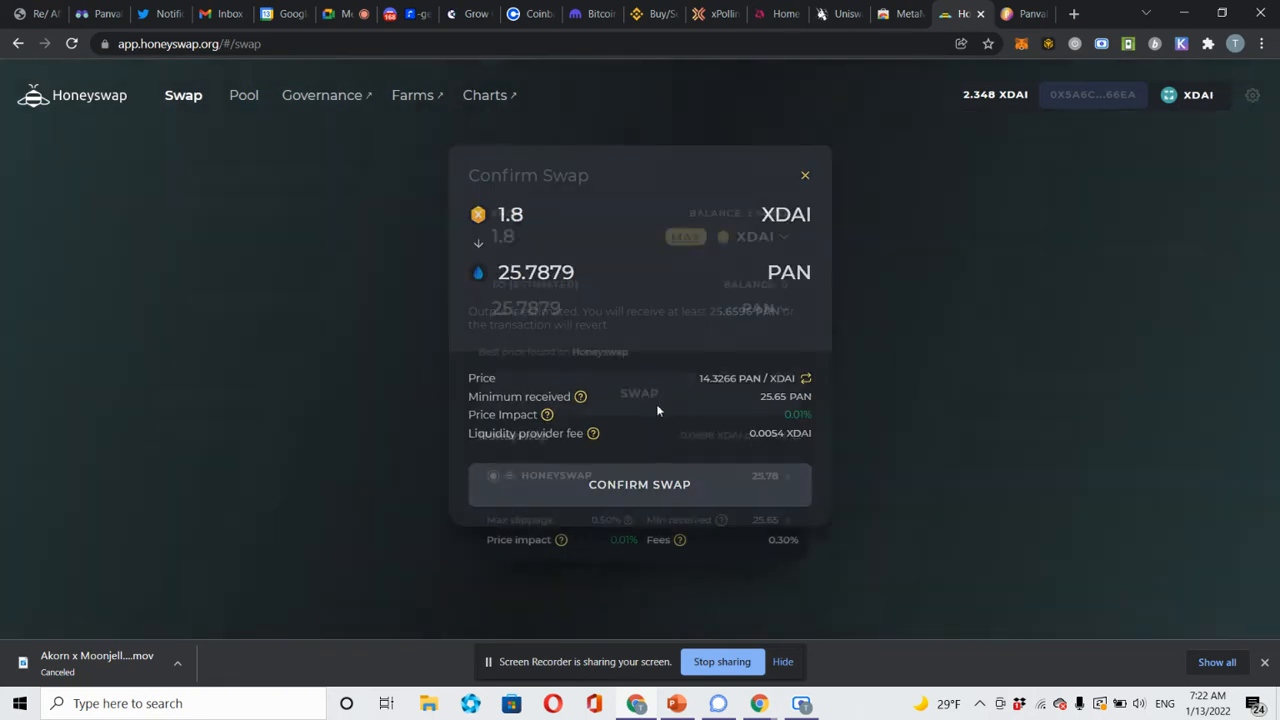
{"action": "left_click", "coordinate": [645, 500]}
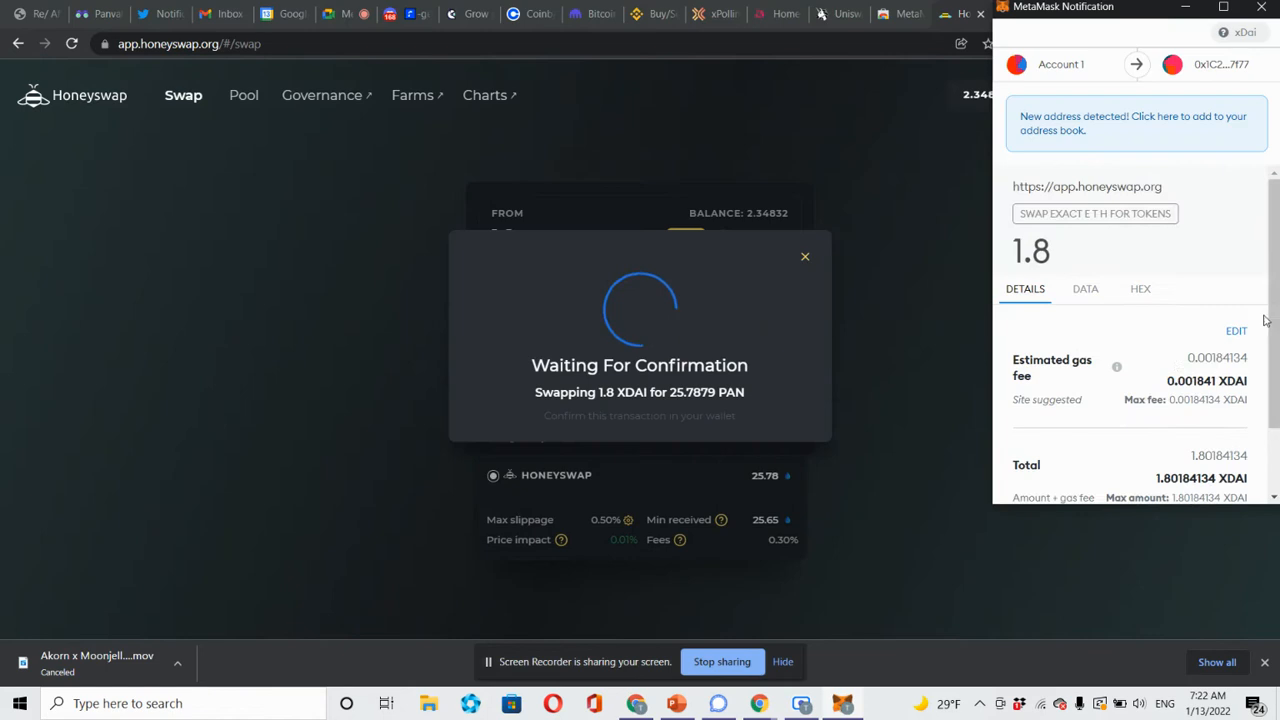
{"action": "scroll", "coordinate": [1190, 400], "scroll_direction": "down", "scroll_amount": 2}
{"action": "left_click", "coordinate": [1213, 485]}
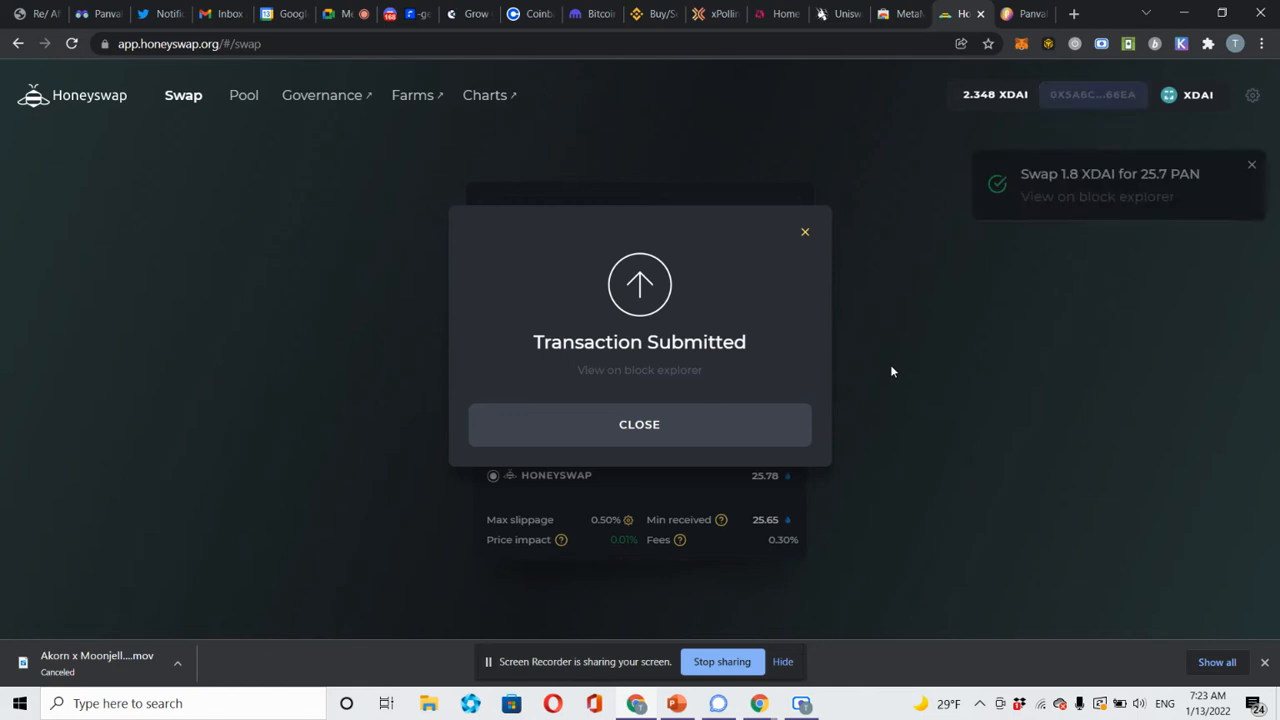
{"action": "left_click", "coordinate": [1249, 167]}
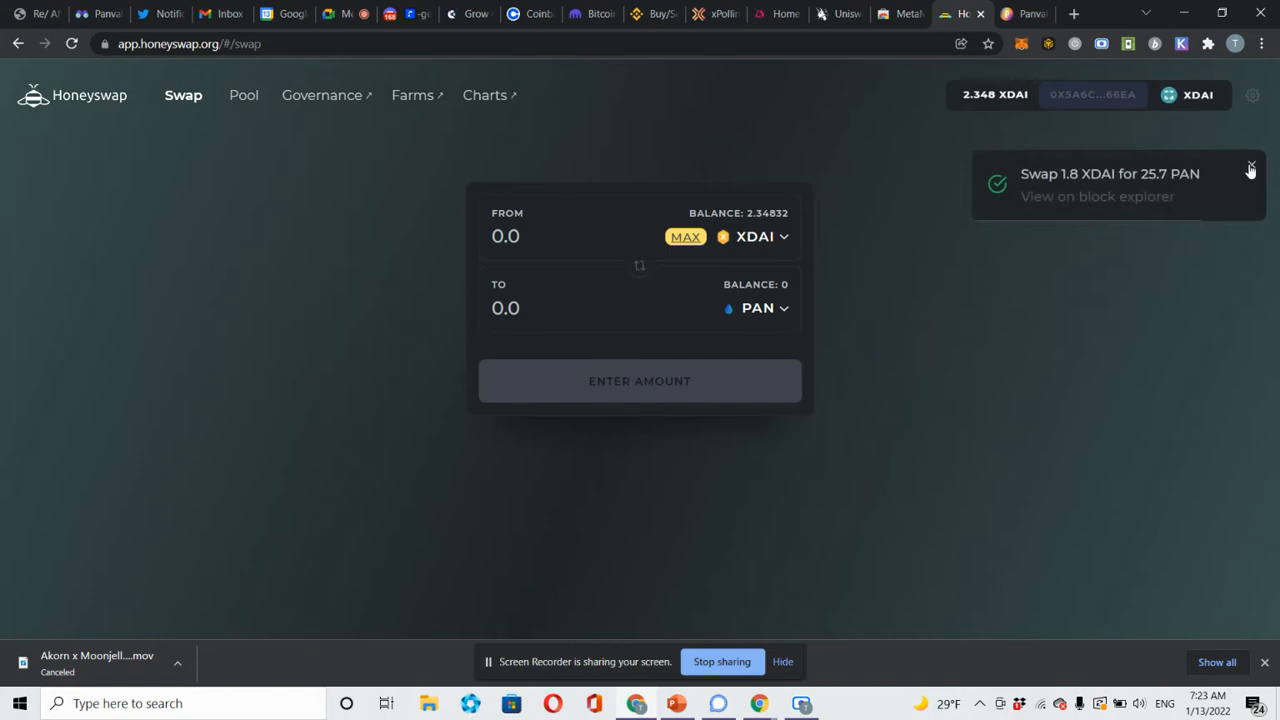
{"action": "left_click", "coordinate": [1251, 170]}
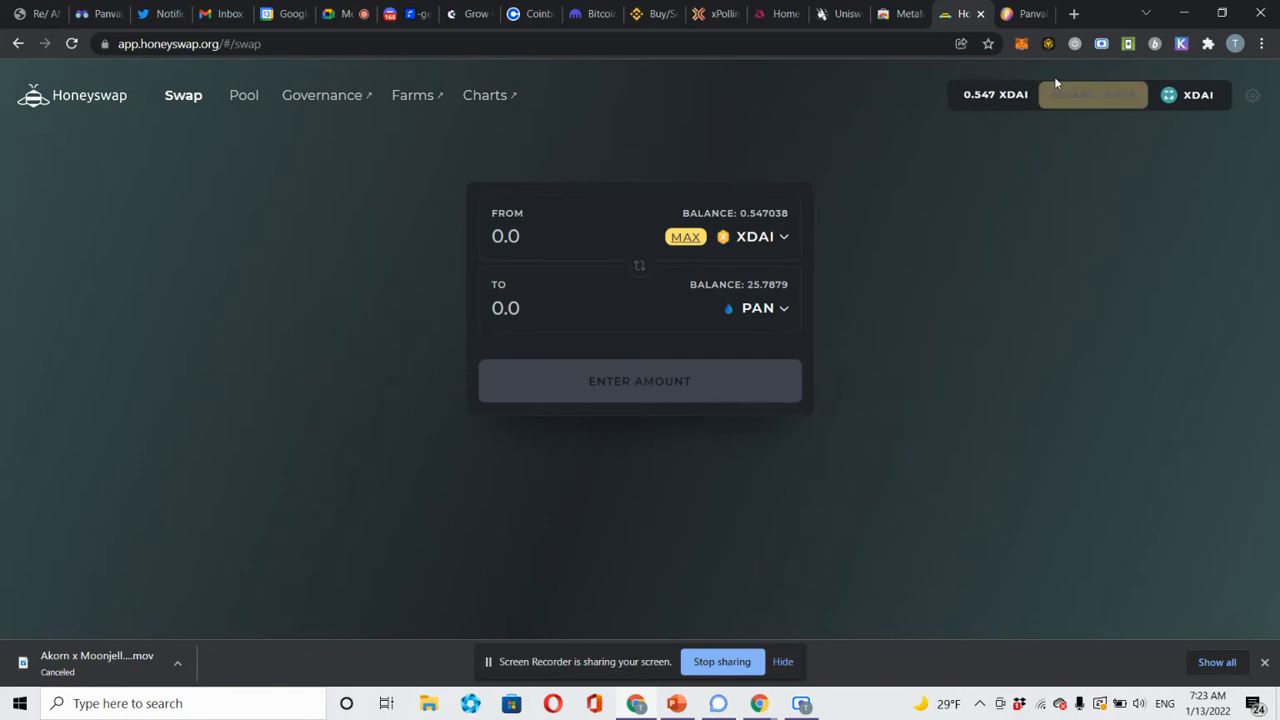
On Panvala's staking page, select Akorn as the community to stake for.
{"action": "left_click", "coordinate": [1026, 14]}
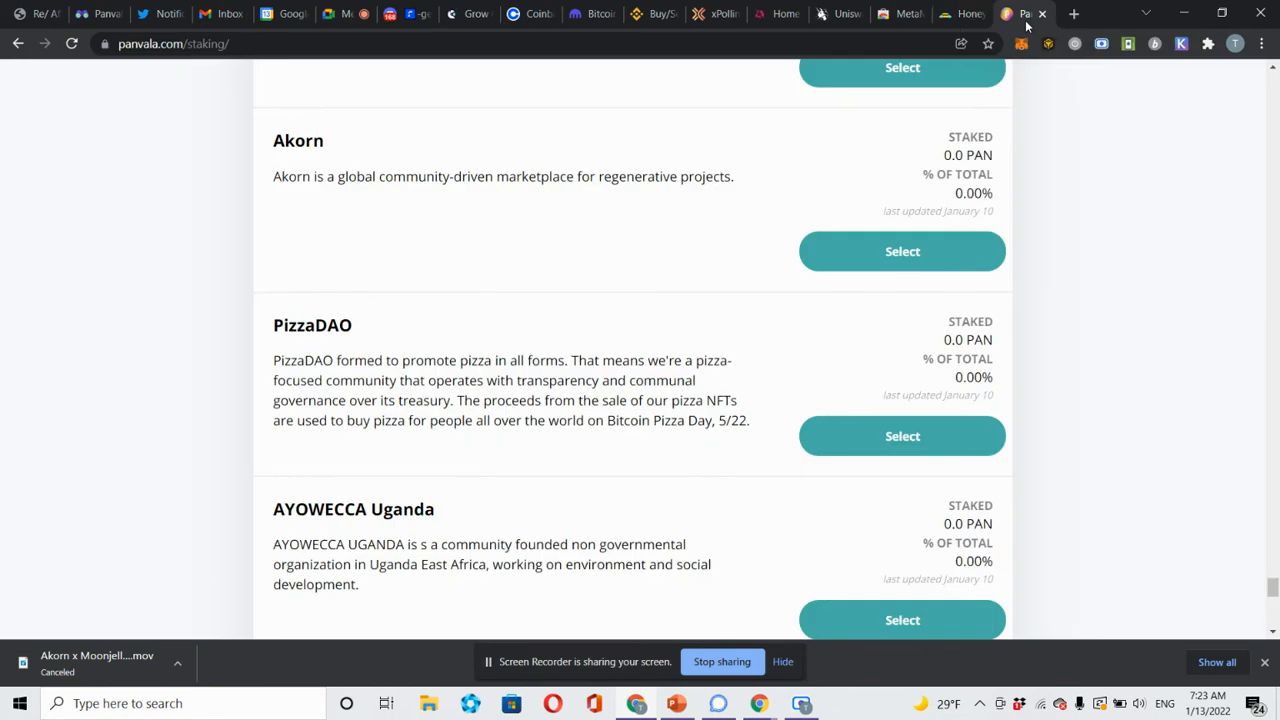
{"action": "left_click", "coordinate": [953, 24]}
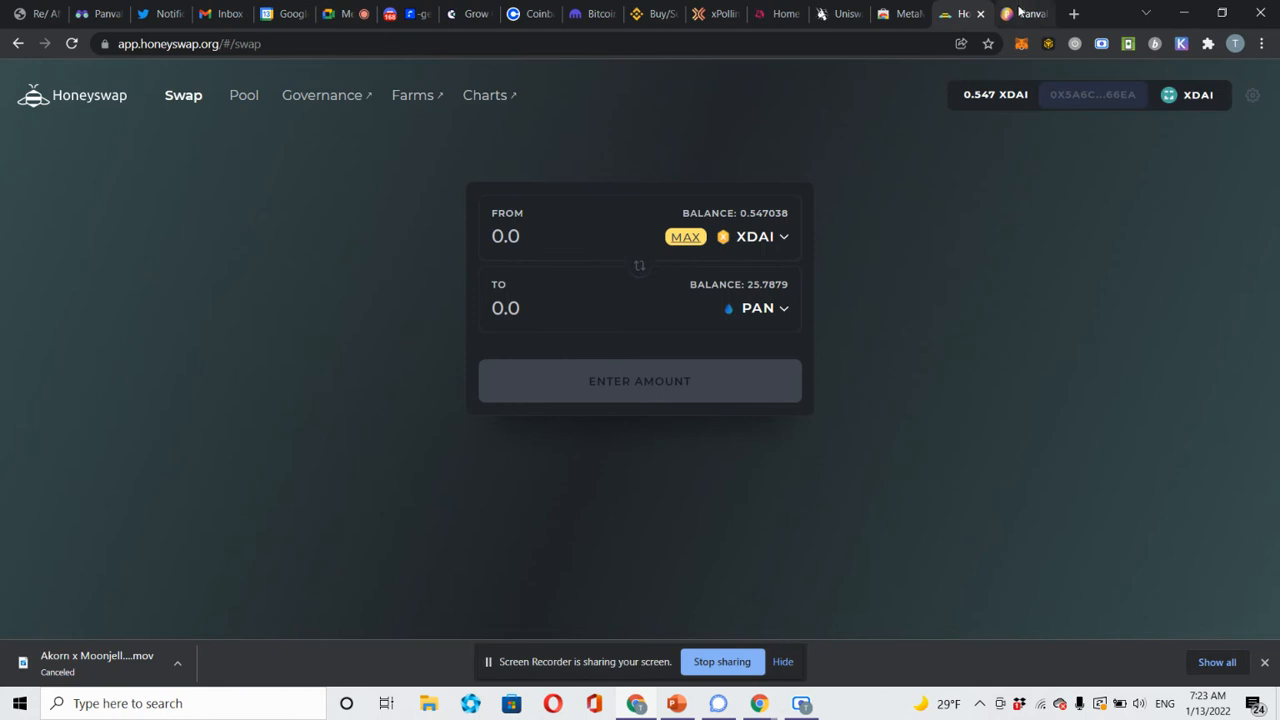
{"action": "left_click", "coordinate": [1021, 13]}
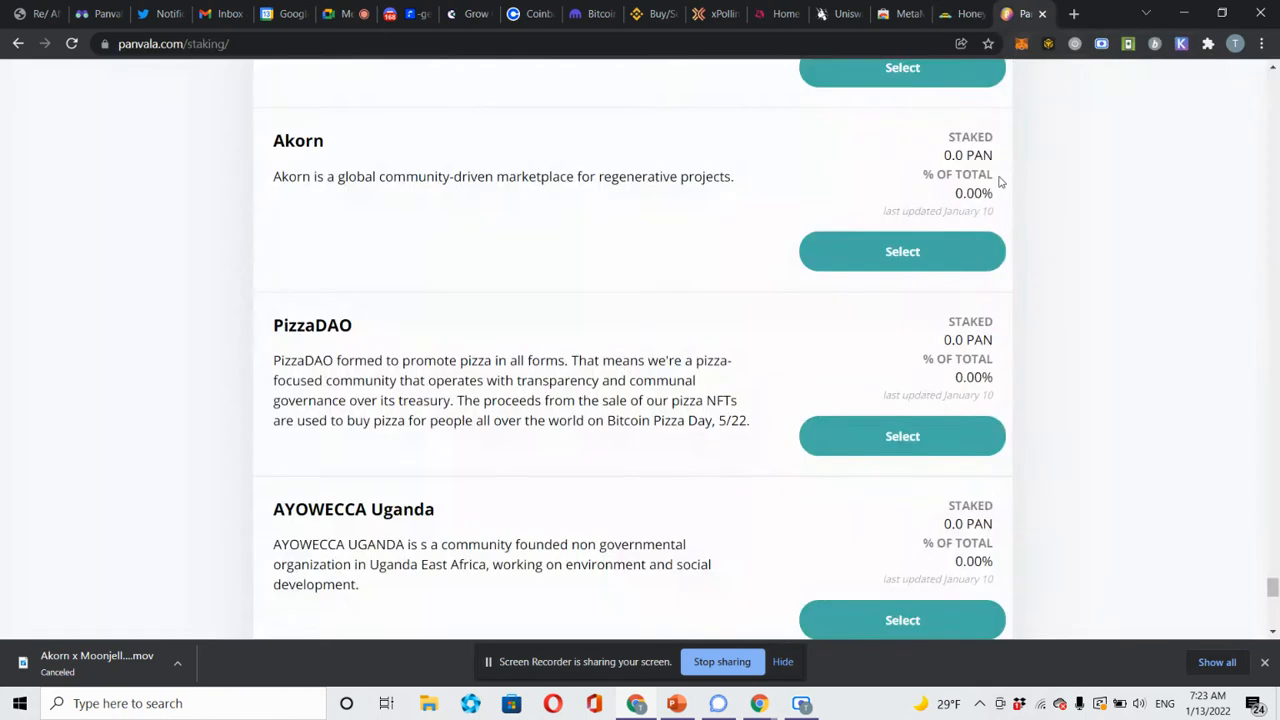
{"action": "left_click", "coordinate": [880, 253]}
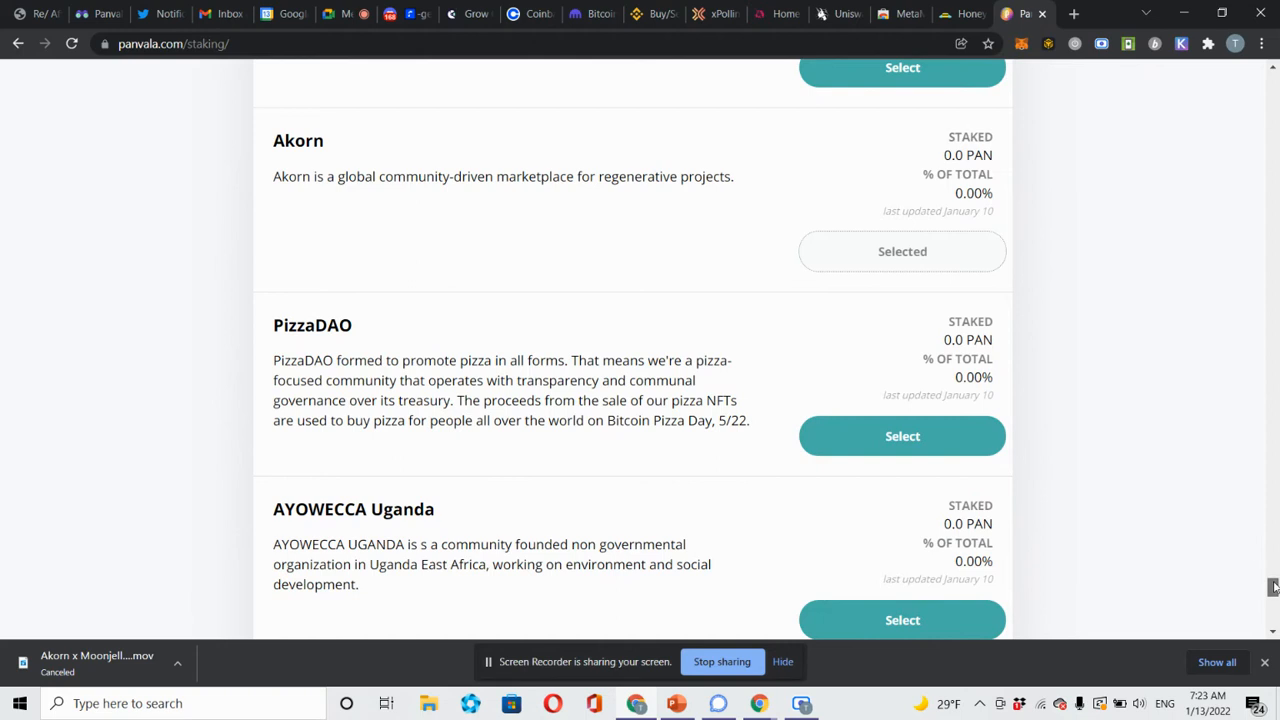
Autofill the staking form's name and e-mail, replacing the first name with the user's initials.
{"action": "left_click_drag", "start_coordinate": [1274, 586], "coordinate": [1274, 608]}
{"action": "scroll", "coordinate": [1274, 608], "scroll_direction": "up", "scroll_amount": 2}
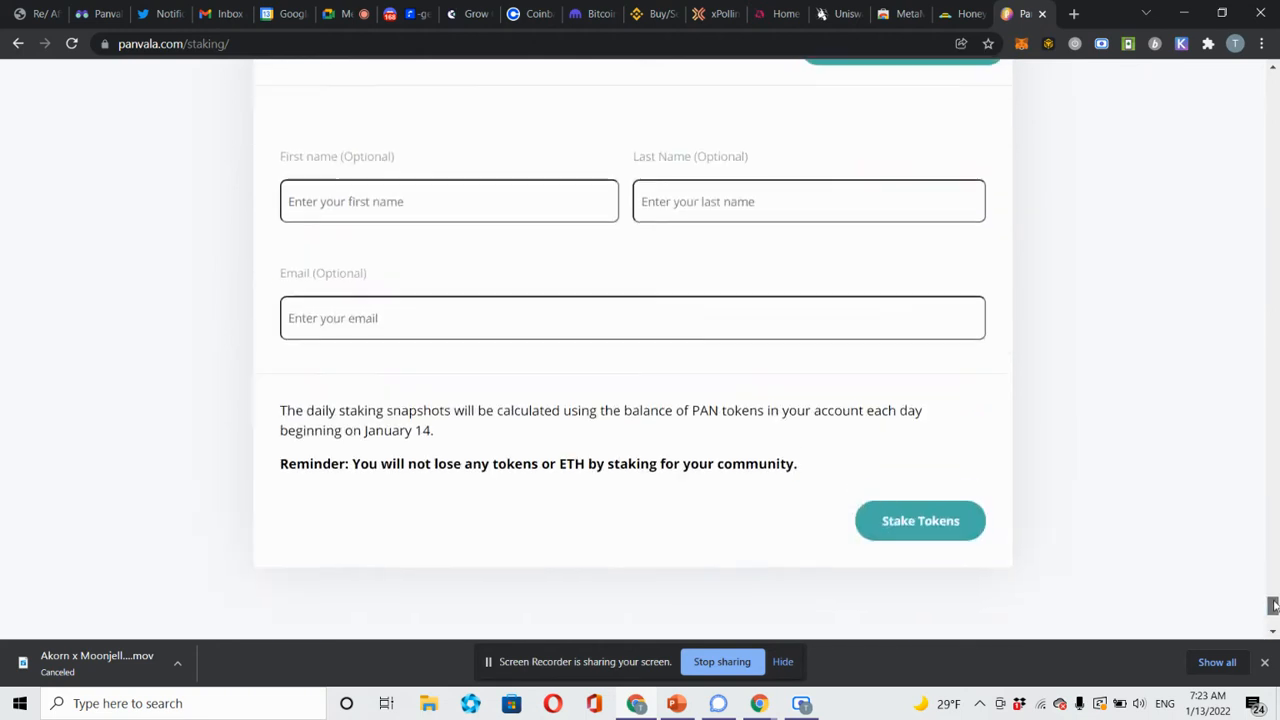
{"action": "left_click", "coordinate": [362, 226]}
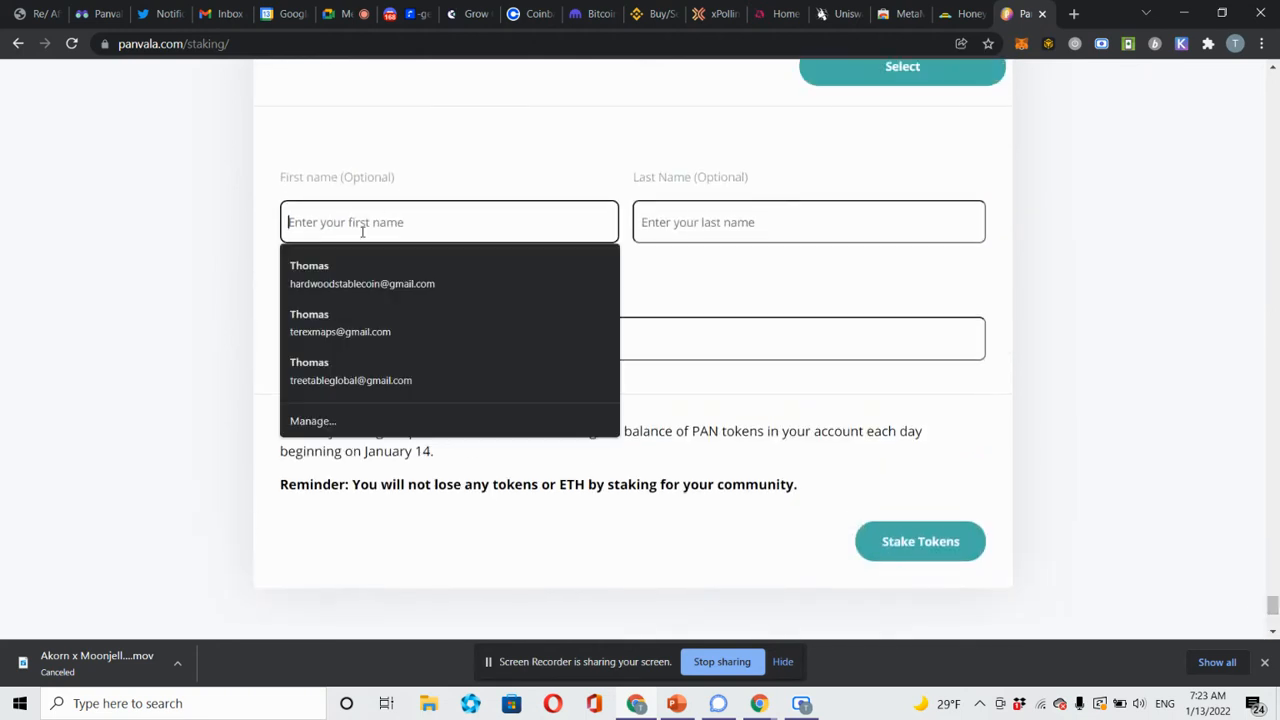
{"action": "left_click", "coordinate": [353, 273]}
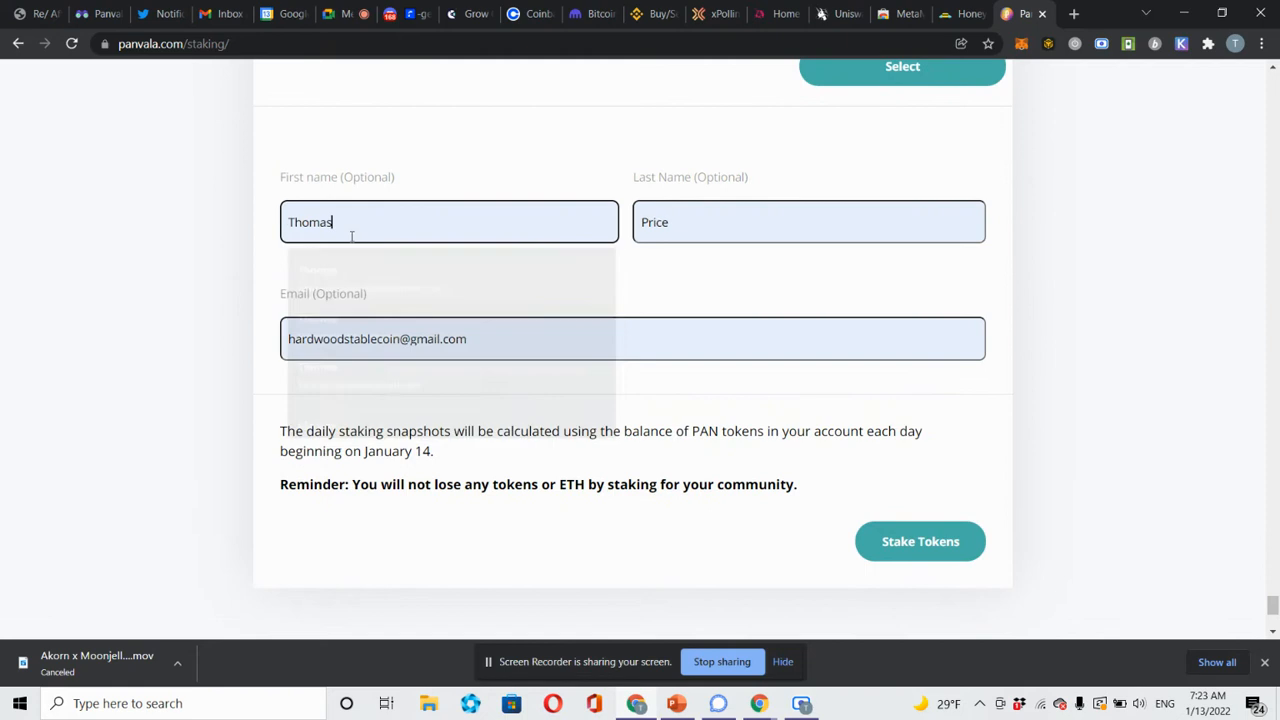
{"action": "double_click", "coordinate": [351, 222]}
{"action": "key", "text": "BackSpace"}
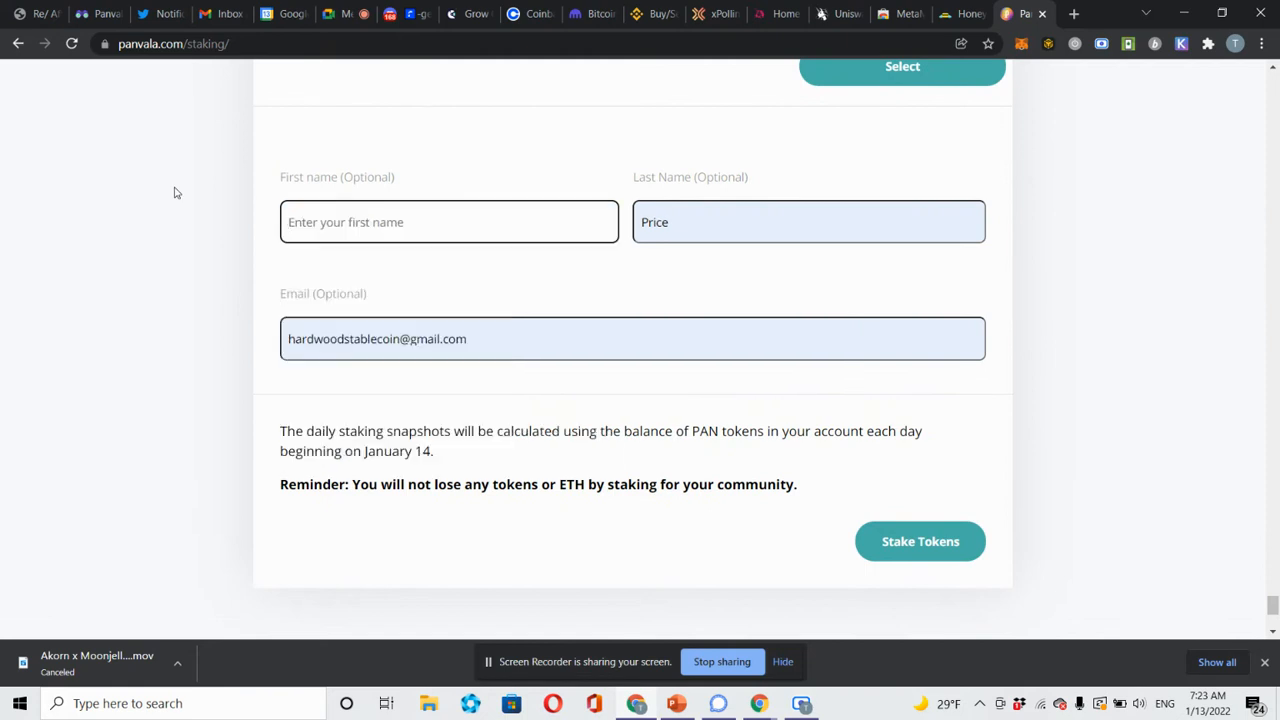
{"action": "type", "text": "T.R."}
{"action": "left_click", "coordinate": [186, 392]}
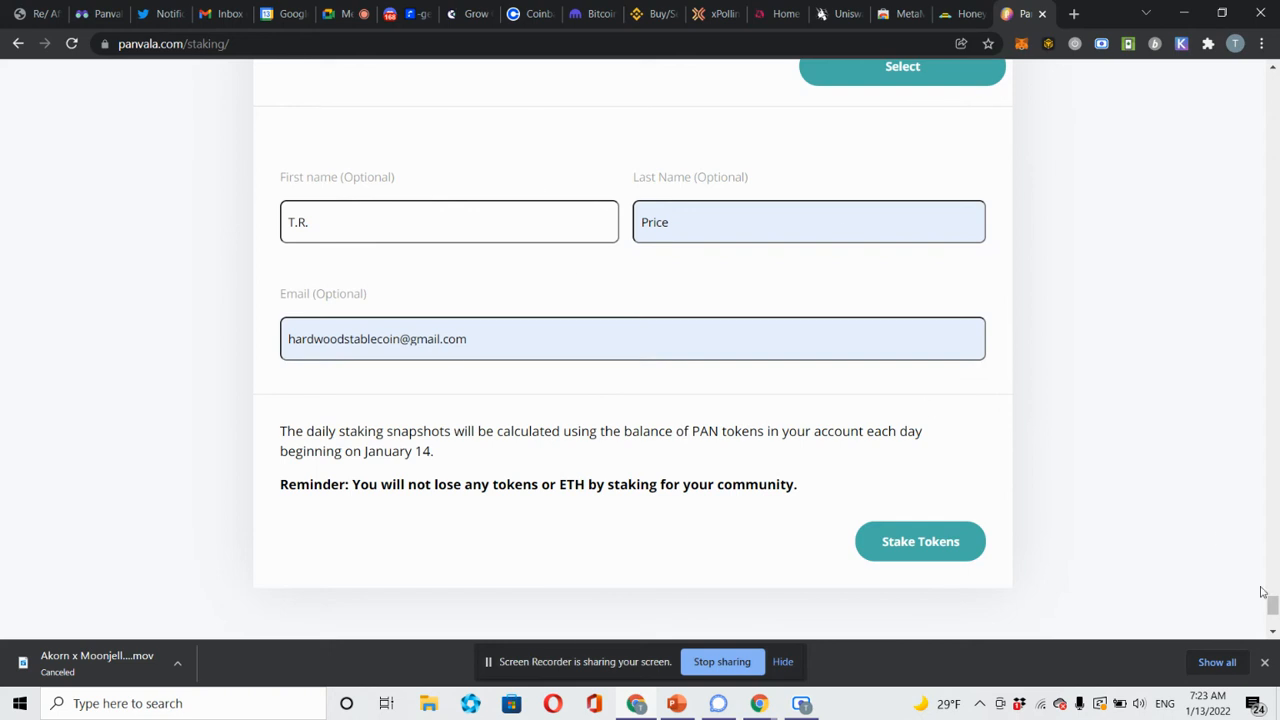
Submit Stake Tokens for Akorn and dismiss the Main Ethereum Network warning.
{"action": "left_click", "coordinate": [912, 555]}
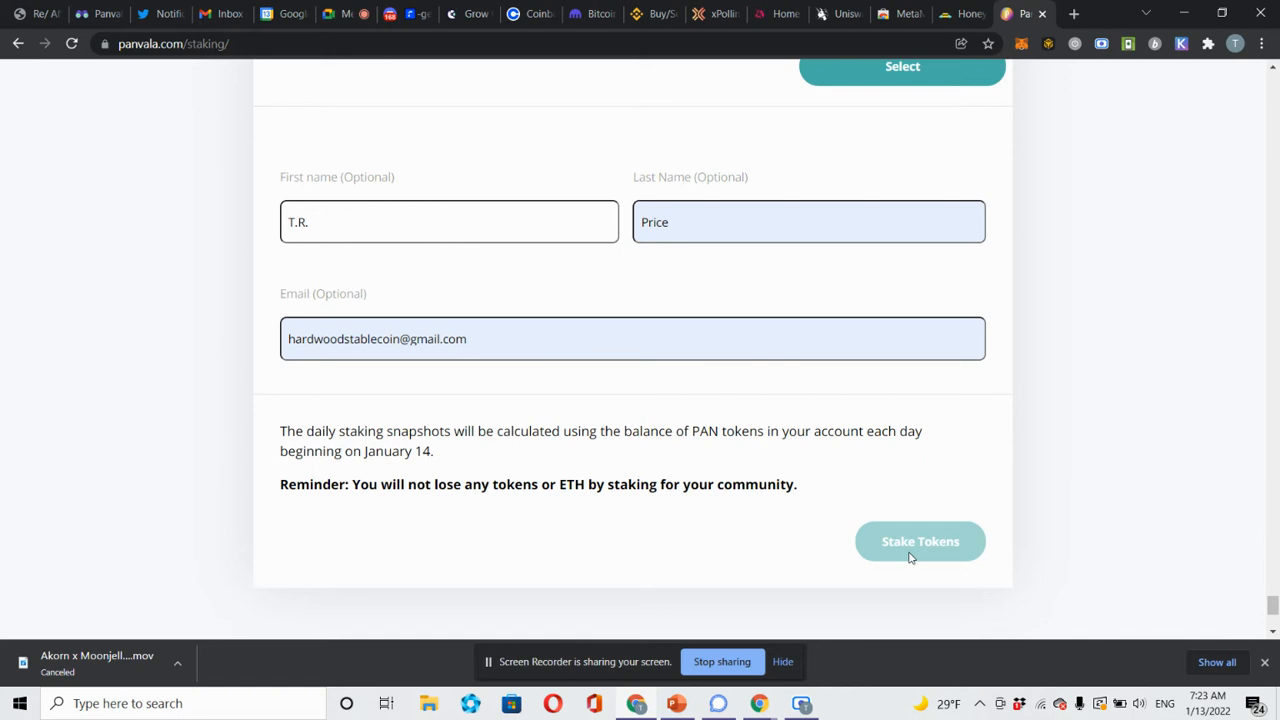
{"action": "left_click", "coordinate": [912, 555]}
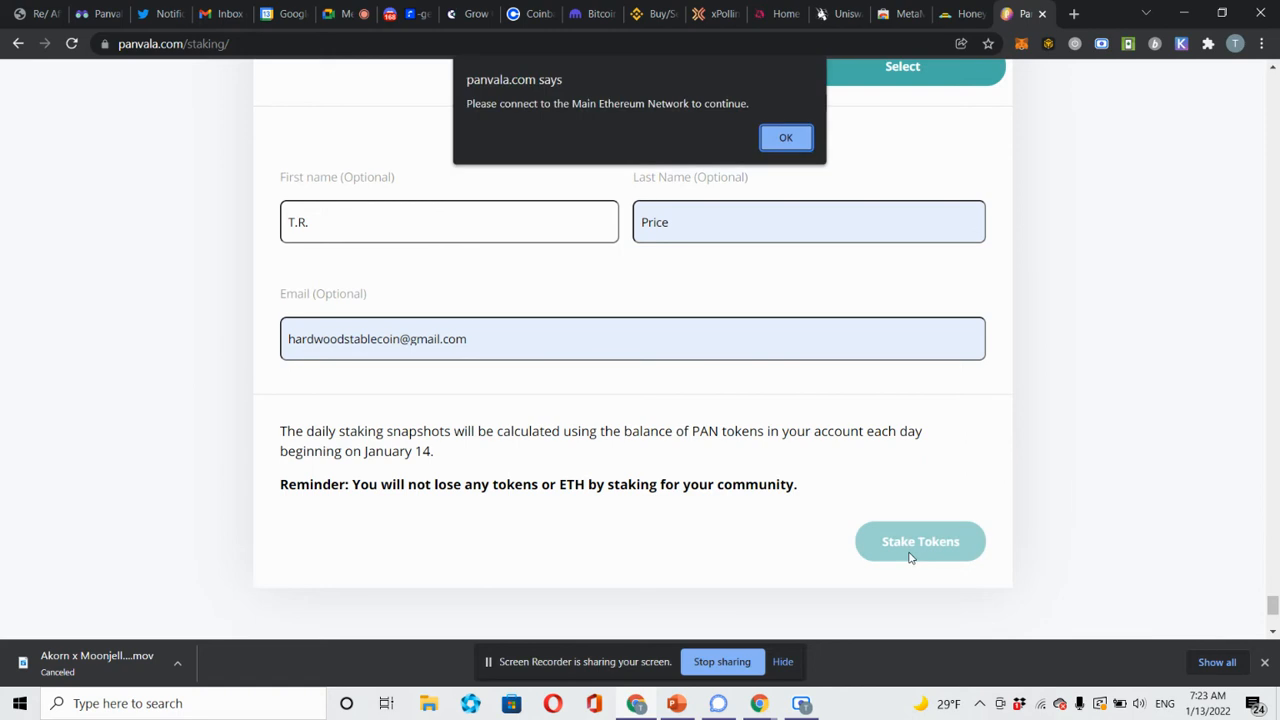
{"action": "left_click", "coordinate": [786, 139]}
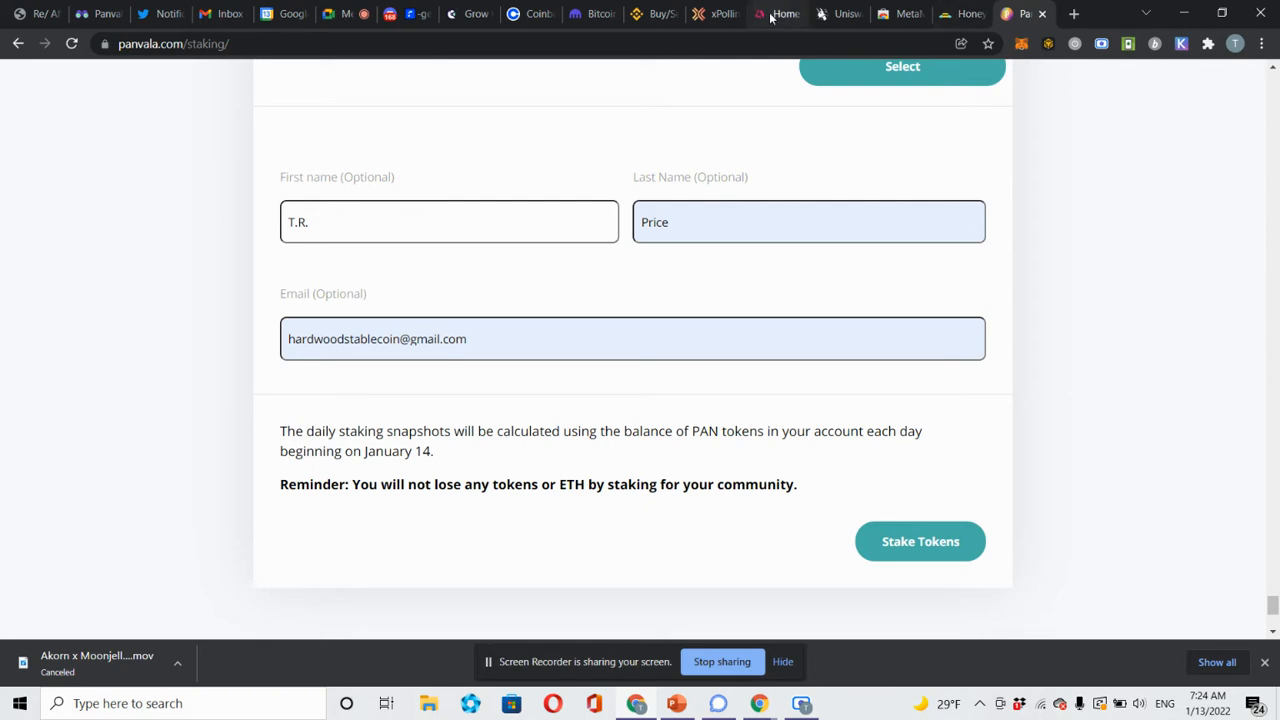
In xPollinate, choose Ethereum as destination chain and DAI as destination token, then go back to Panvala.
{"action": "left_click", "coordinate": [714, 16]}
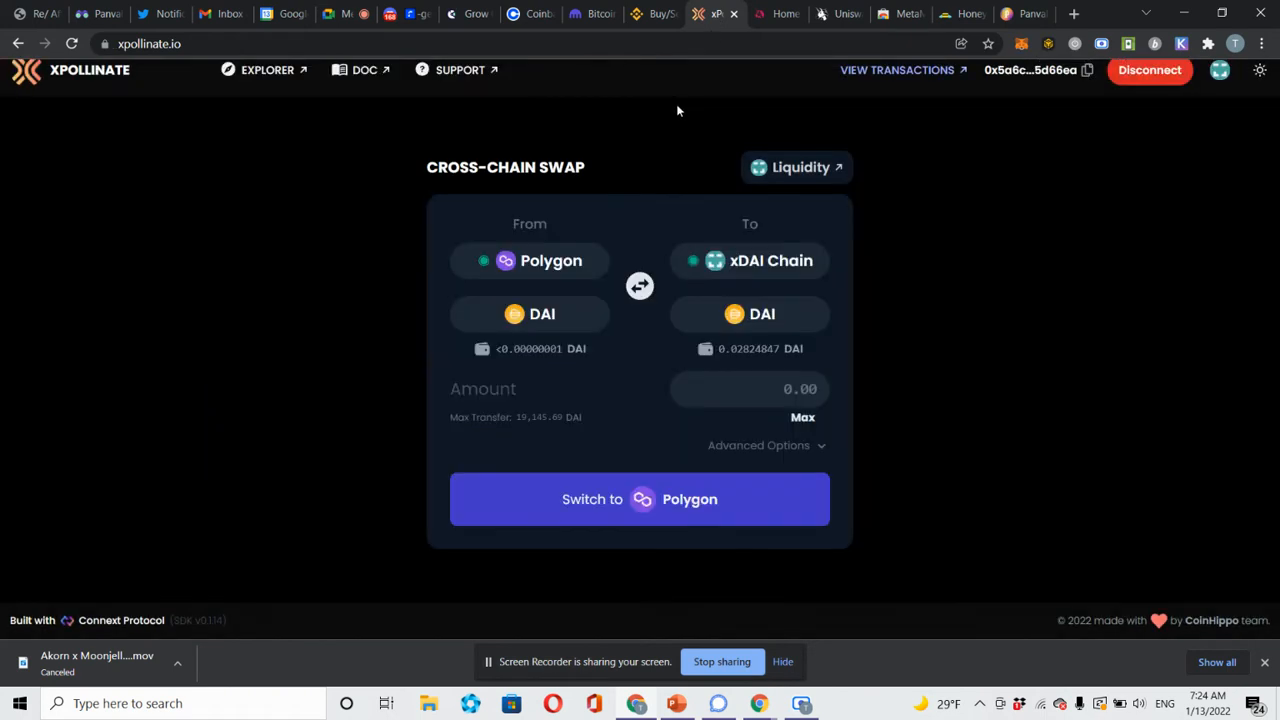
{"action": "left_click", "coordinate": [766, 278]}
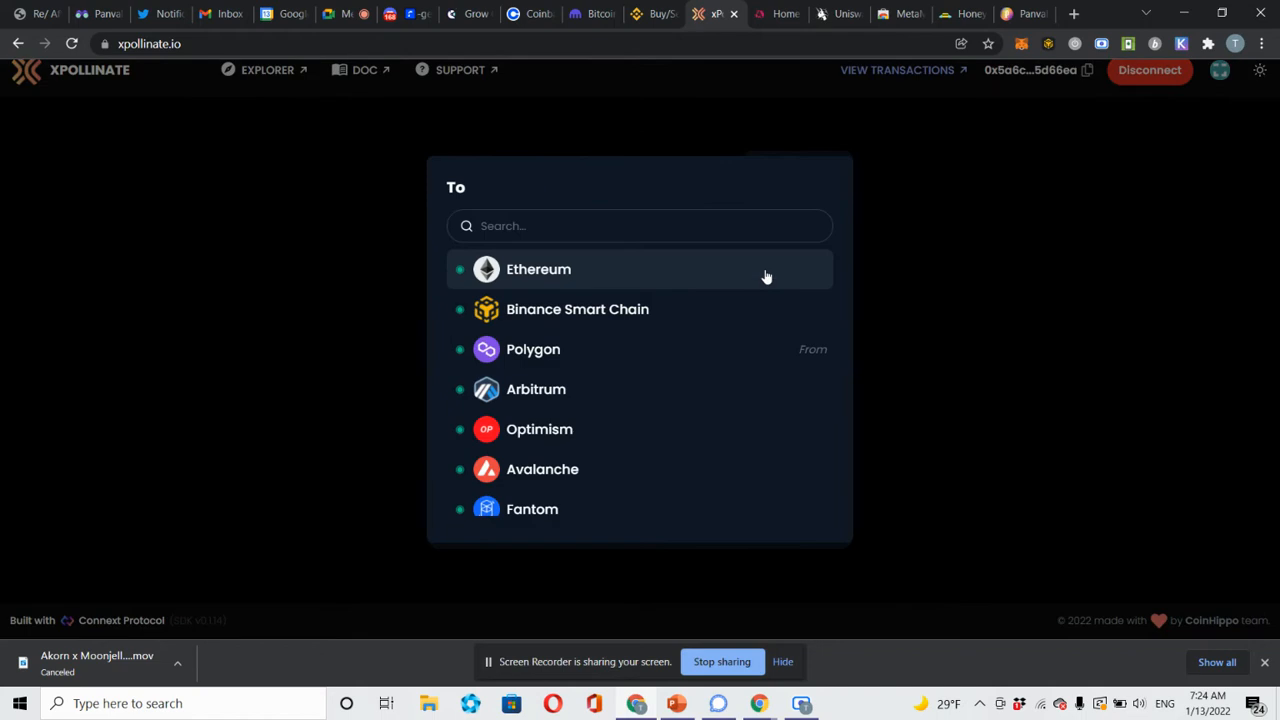
{"action": "left_click", "coordinate": [766, 277]}
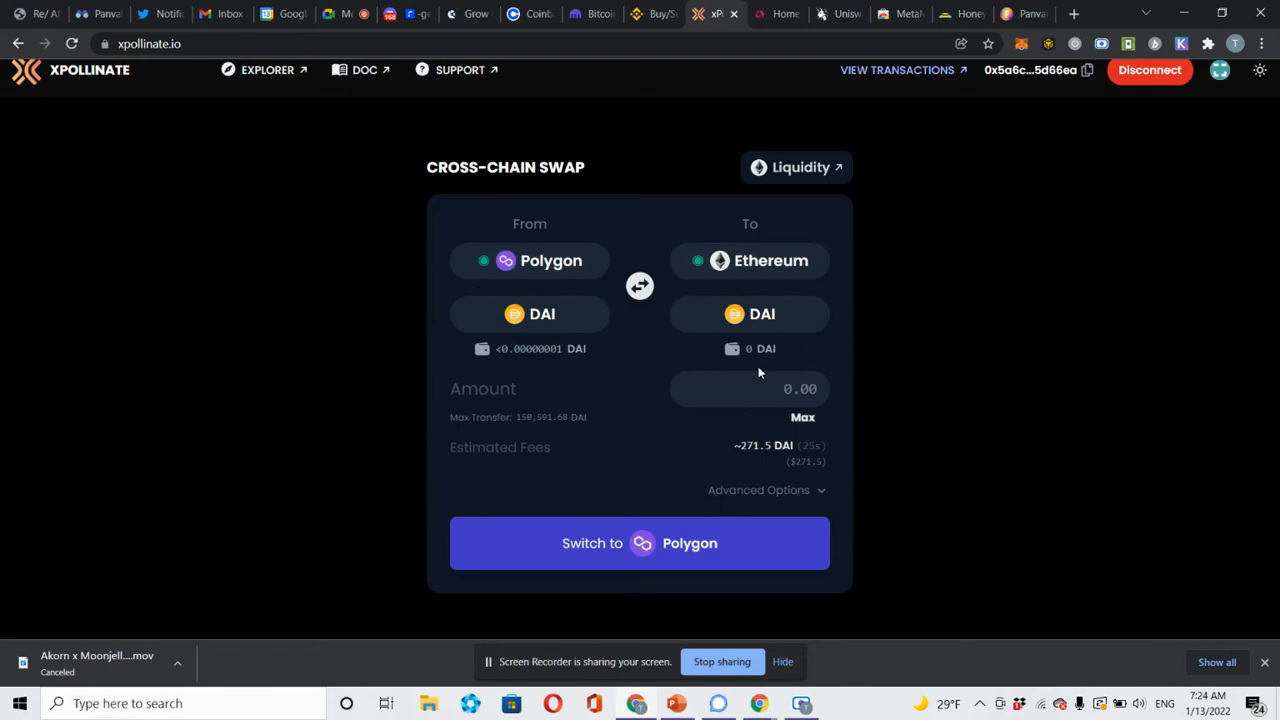
{"action": "left_click", "coordinate": [791, 337]}
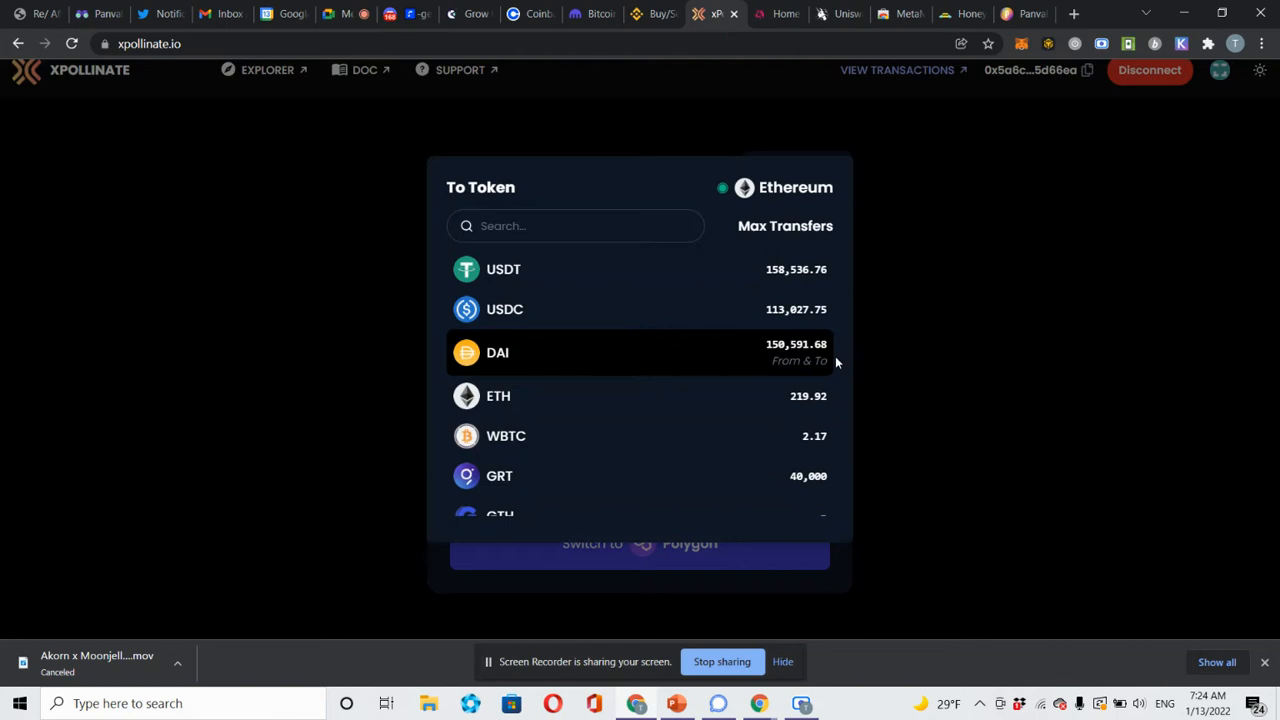
{"action": "left_click", "coordinate": [717, 373]}
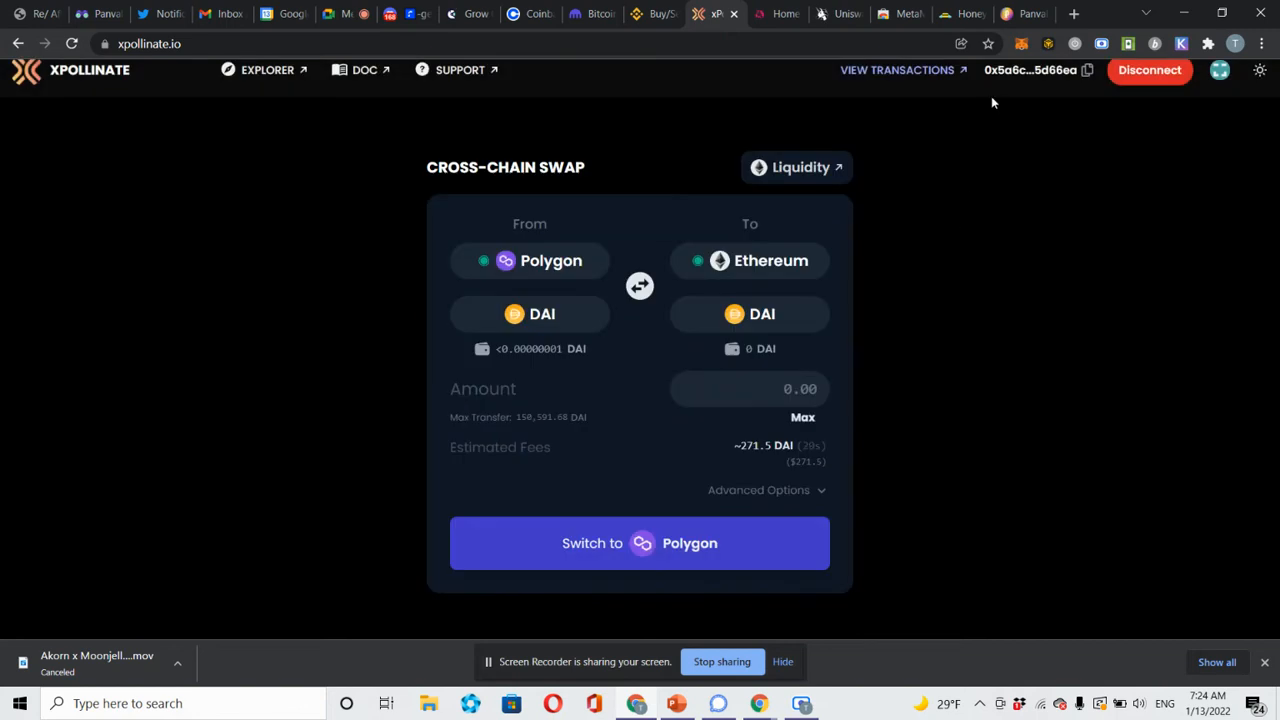
{"action": "left_click", "coordinate": [1016, 14]}
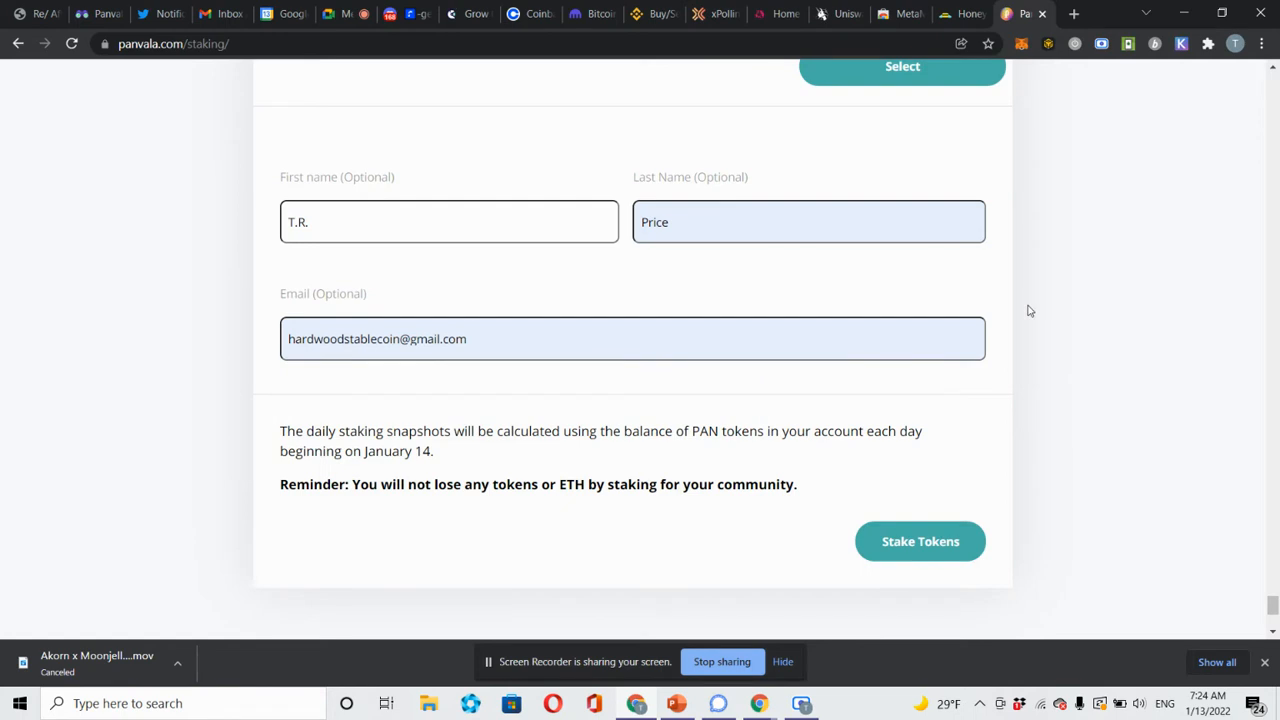
Submit the PAN stake with Stake Tokens, then scroll back up to the 'Select your community' list.
{"action": "left_click", "coordinate": [910, 543]}
{"action": "scroll", "coordinate": [1272, 607], "scroll_direction": "up", "scroll_amount": 1}
{"action": "scroll", "coordinate": [1272, 607], "scroll_direction": "down", "scroll_amount": 1}
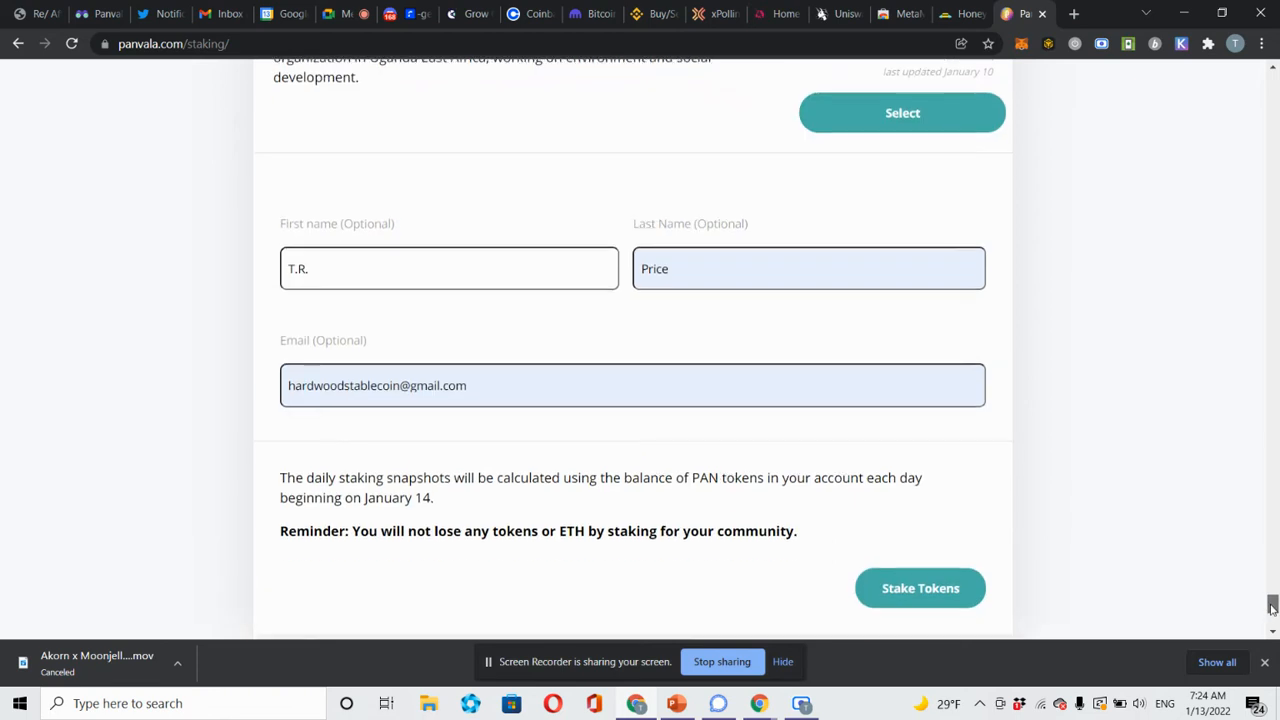
{"action": "scroll", "coordinate": [1272, 607], "scroll_direction": "down", "scroll_amount": 2}
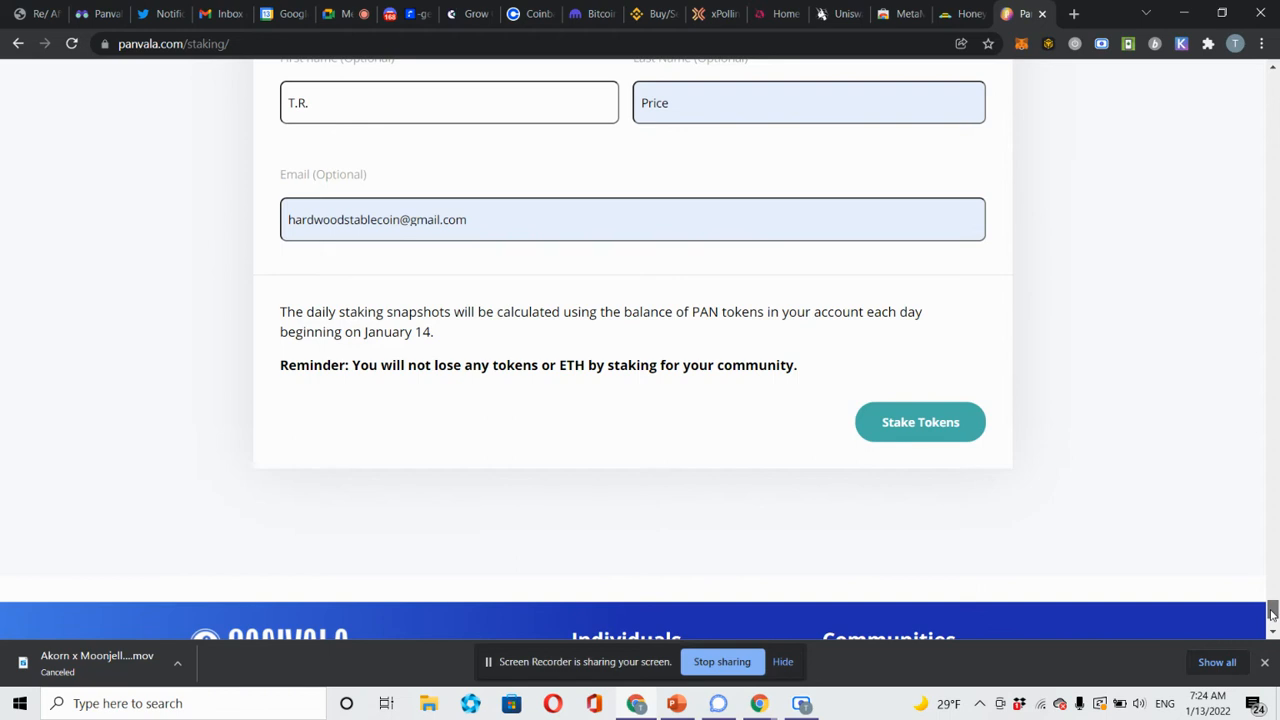
{"action": "scroll", "coordinate": [1272, 612], "scroll_direction": "up", "scroll_amount": 1}
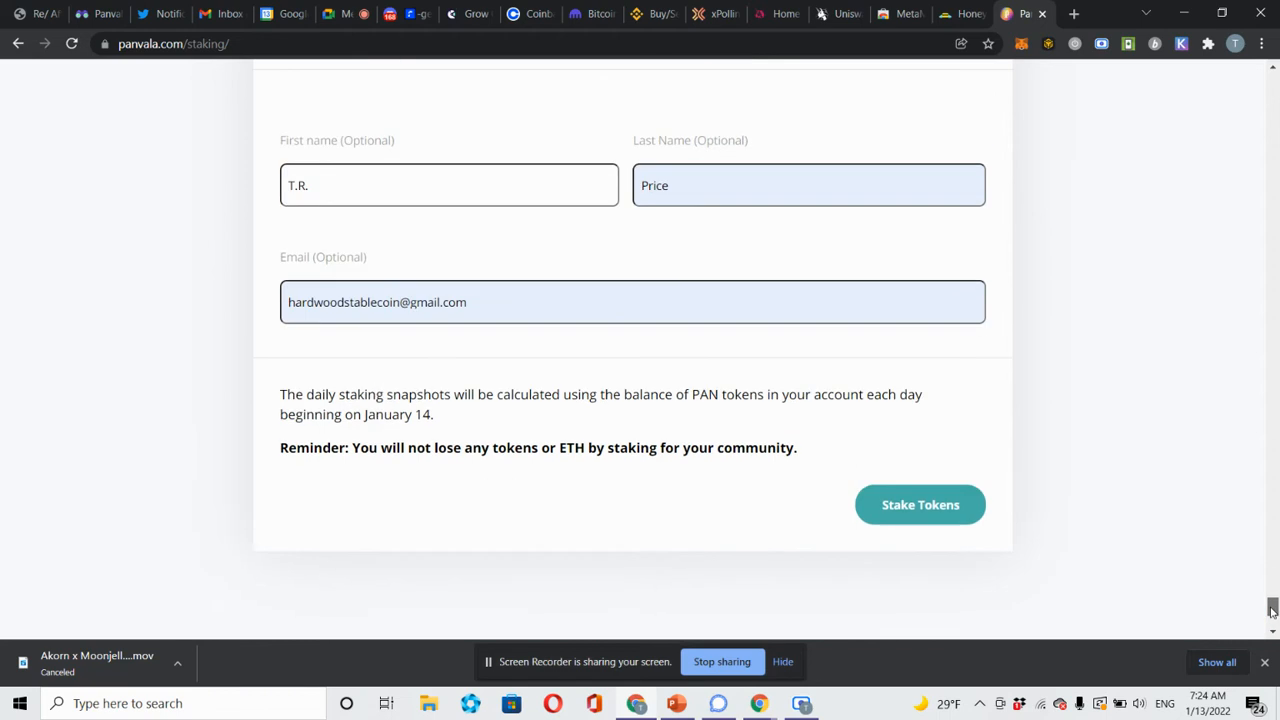
{"action": "scroll", "coordinate": [1272, 610], "scroll_direction": "up", "scroll_amount": 1}
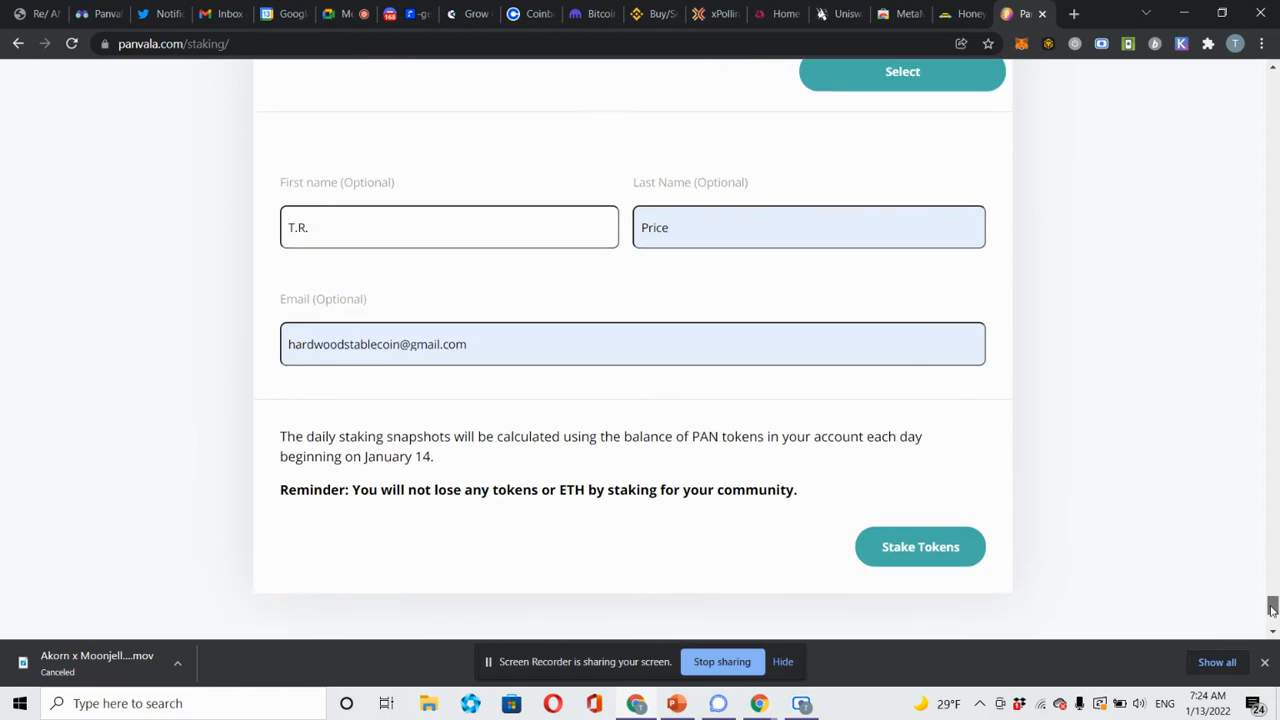
{"action": "scroll", "coordinate": [1272, 607], "scroll_direction": "up", "scroll_amount": 1}
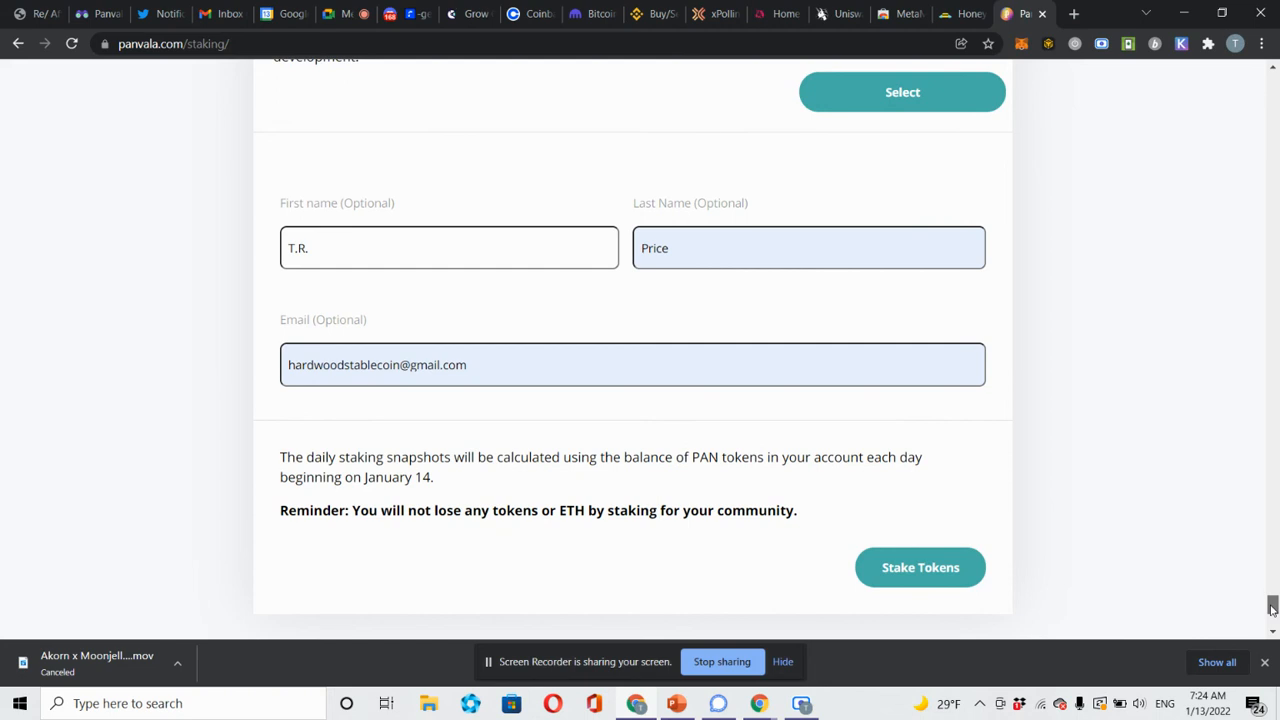
{"action": "scroll", "coordinate": [1272, 607], "scroll_direction": "up", "scroll_amount": 1}
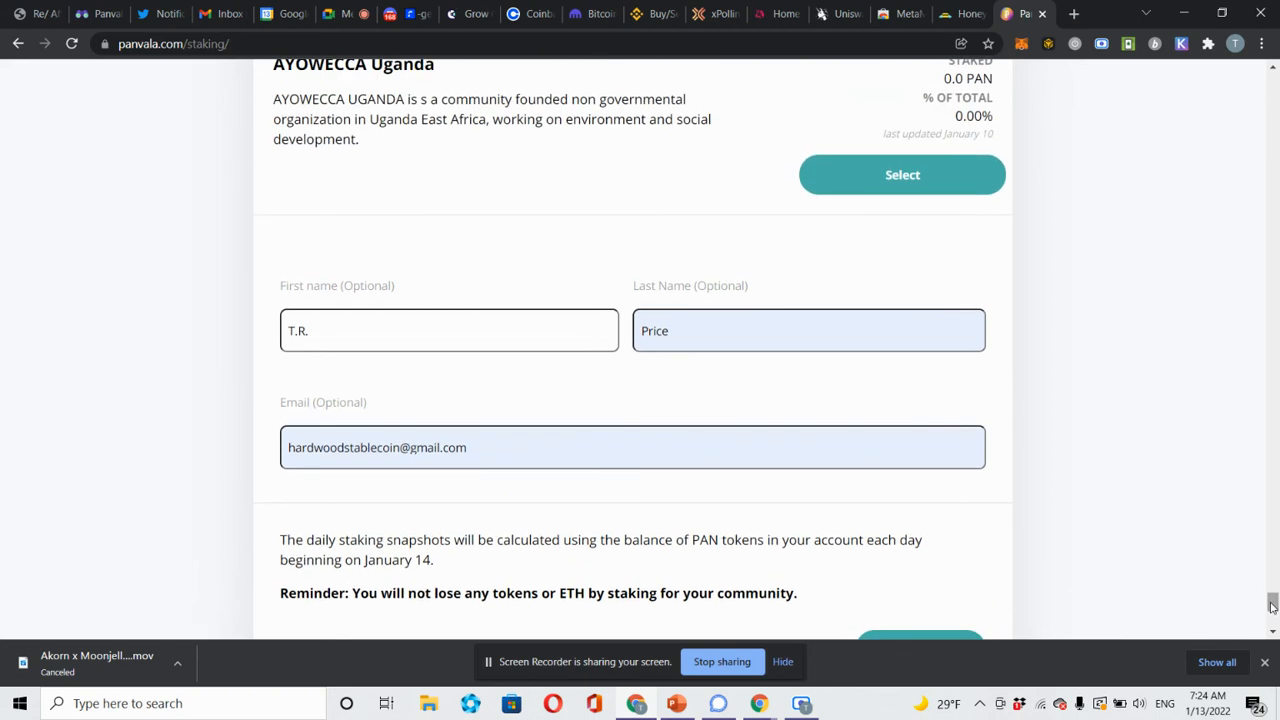
{"action": "left_click_drag", "start_coordinate": [1272, 607], "coordinate": [1216, 142]}
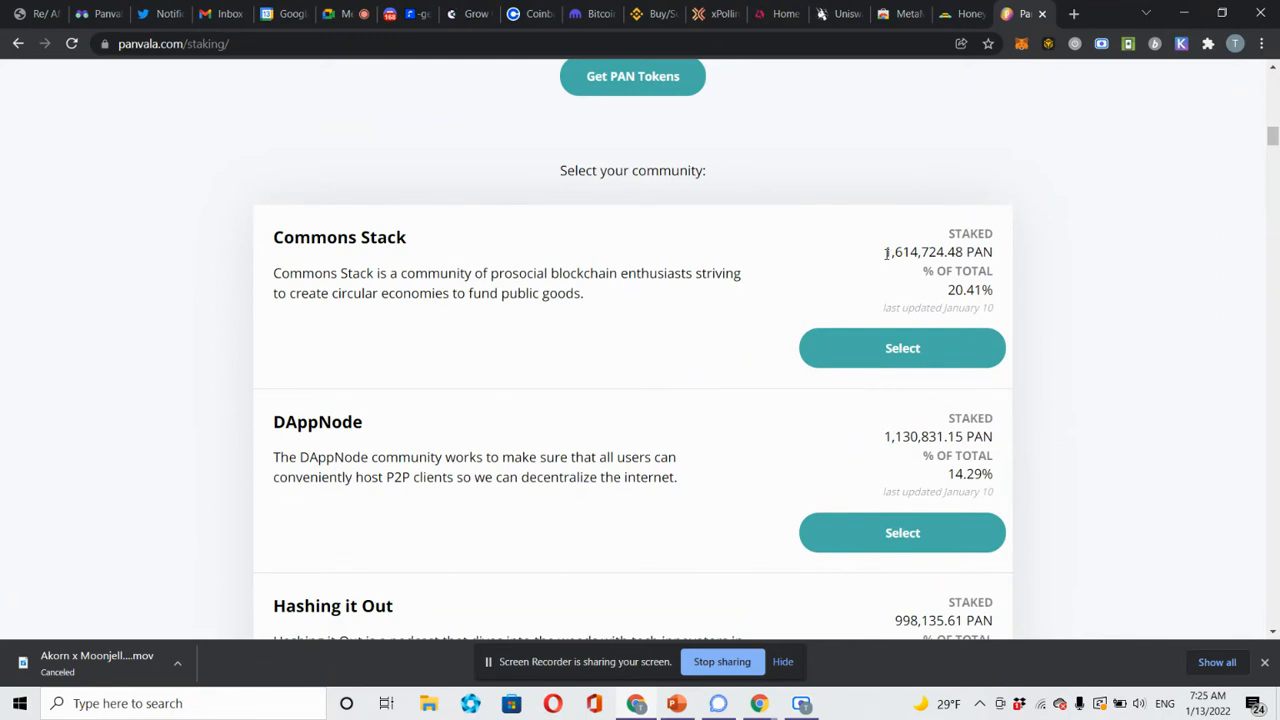
{"action": "left_click_drag", "start_coordinate": [884, 252], "coordinate": [944, 257]}
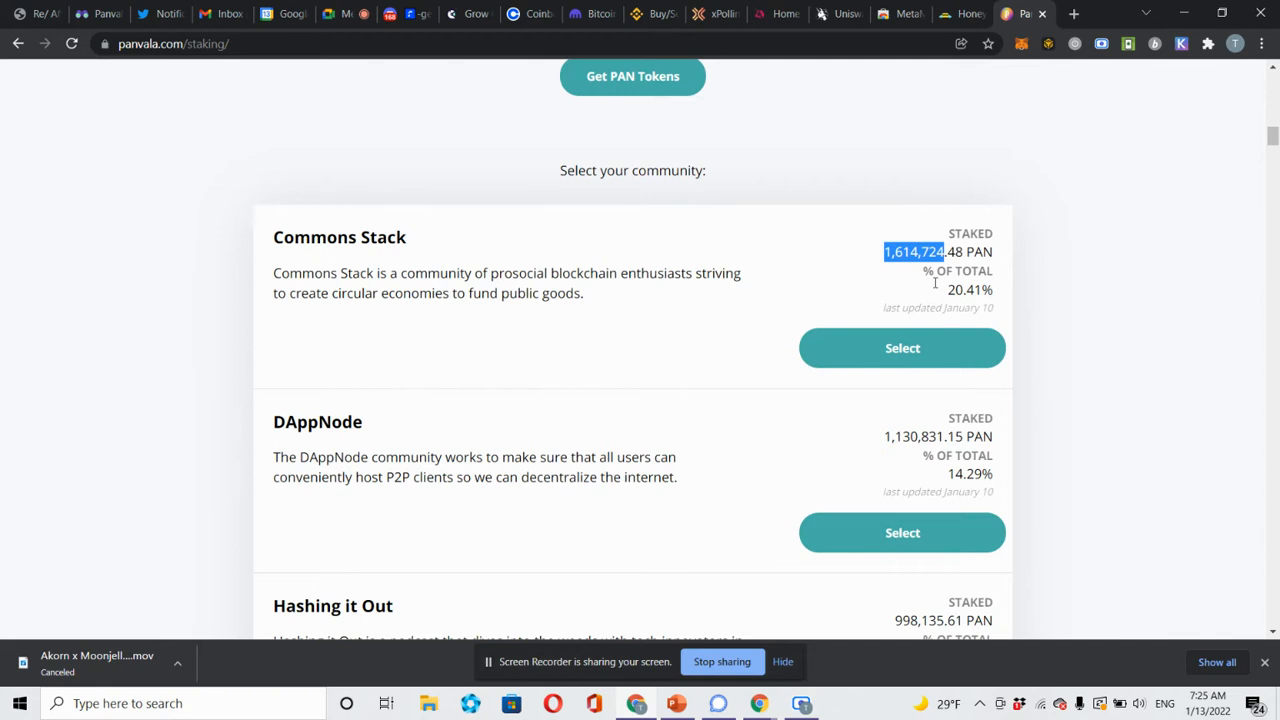
{"action": "left_click", "coordinate": [889, 298]}
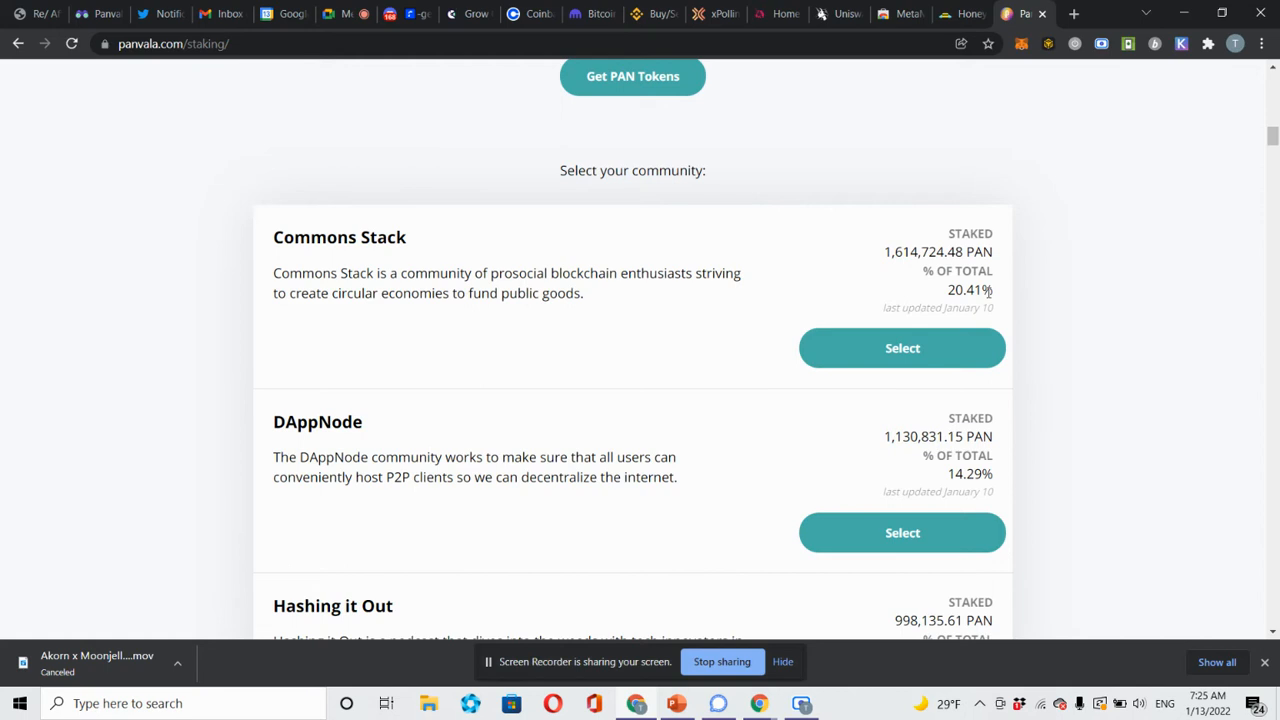
{"action": "scroll", "coordinate": [989, 291], "scroll_direction": "up", "scroll_amount": 3}
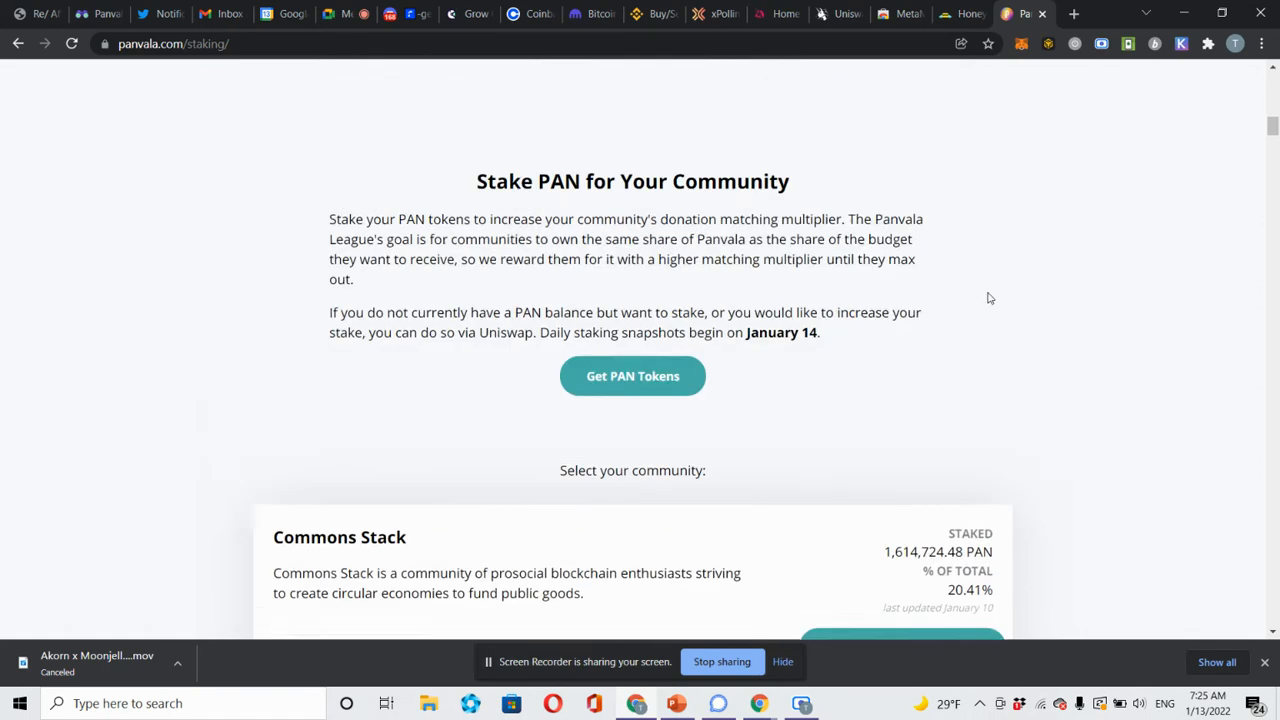
{"action": "scroll", "coordinate": [989, 298], "scroll_direction": "down", "scroll_amount": 1}
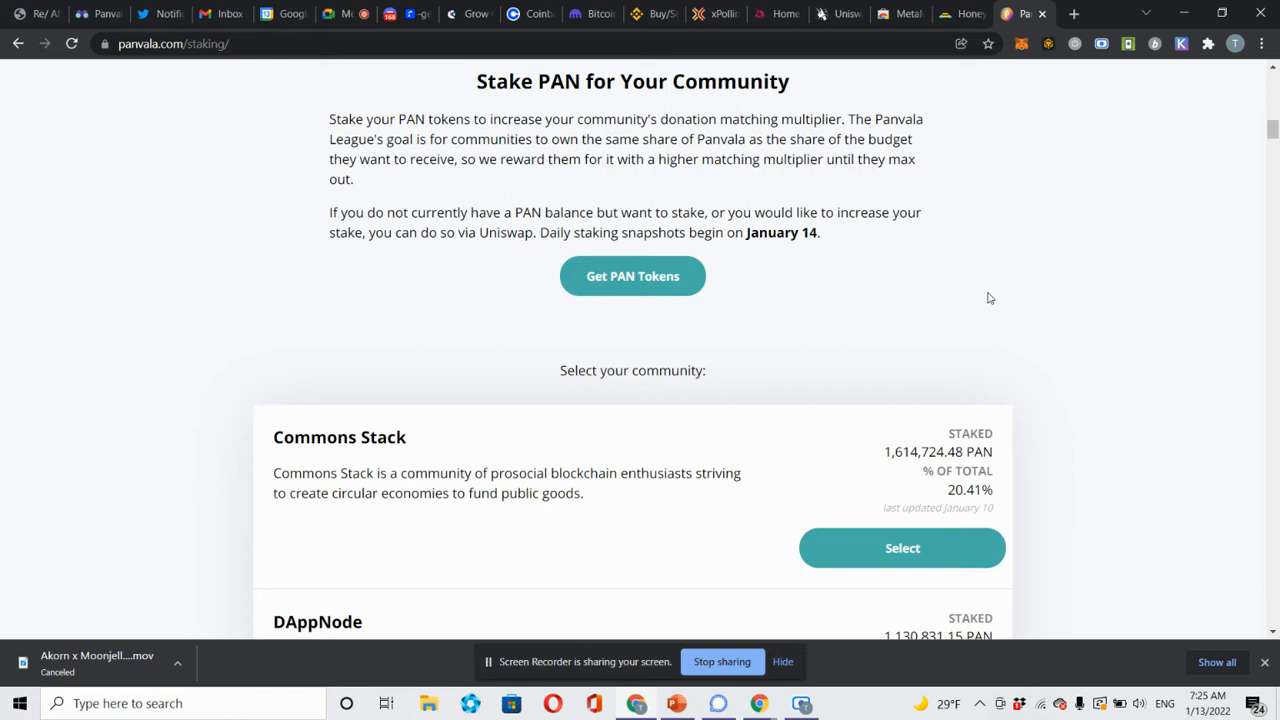
{"action": "scroll", "coordinate": [988, 298], "scroll_direction": "down", "scroll_amount": 3}
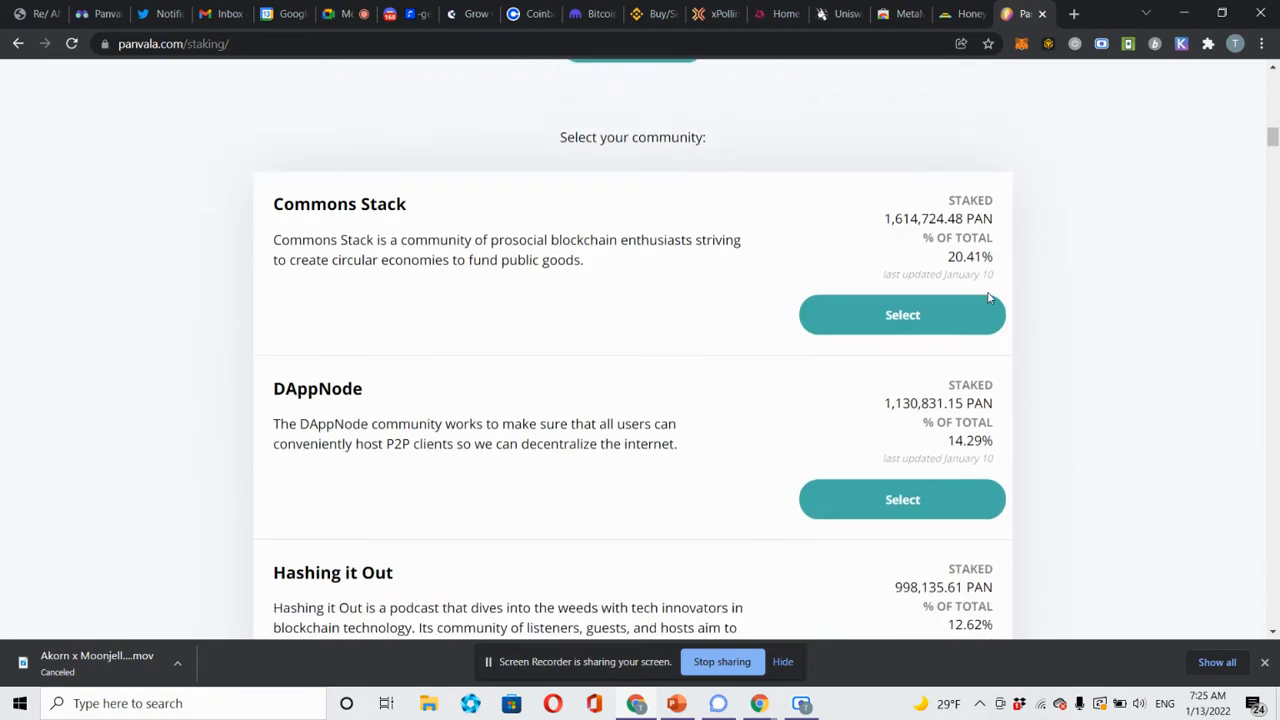
{"action": "scroll", "coordinate": [988, 298], "scroll_direction": "down", "scroll_amount": 3}
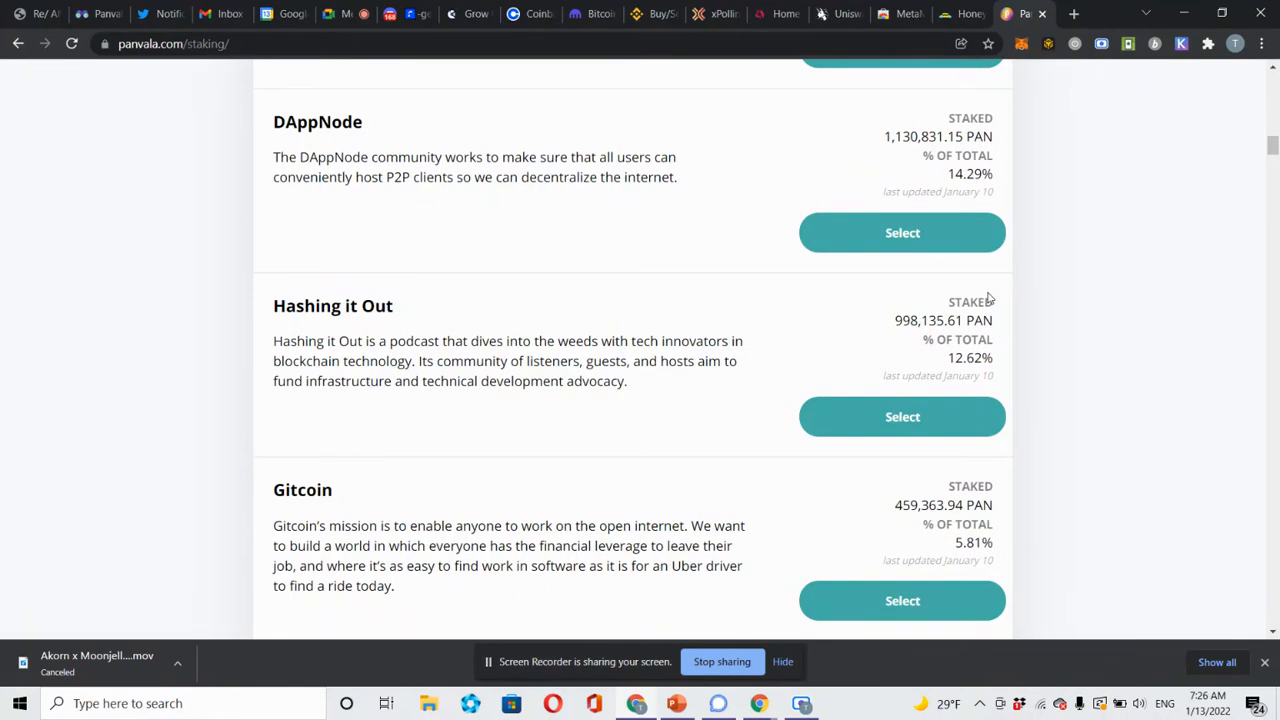
{"action": "scroll", "coordinate": [988, 298], "scroll_direction": "down", "scroll_amount": 1}
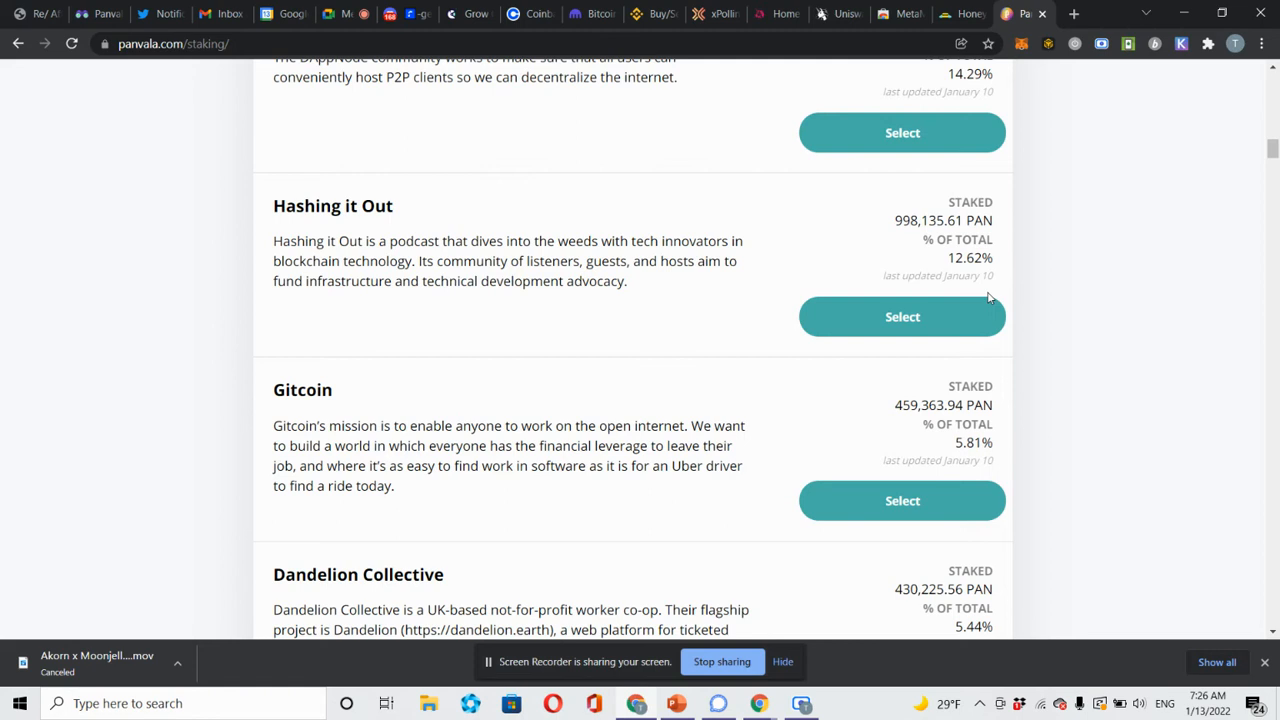
{"action": "scroll", "coordinate": [988, 298], "scroll_direction": "up", "scroll_amount": 3}
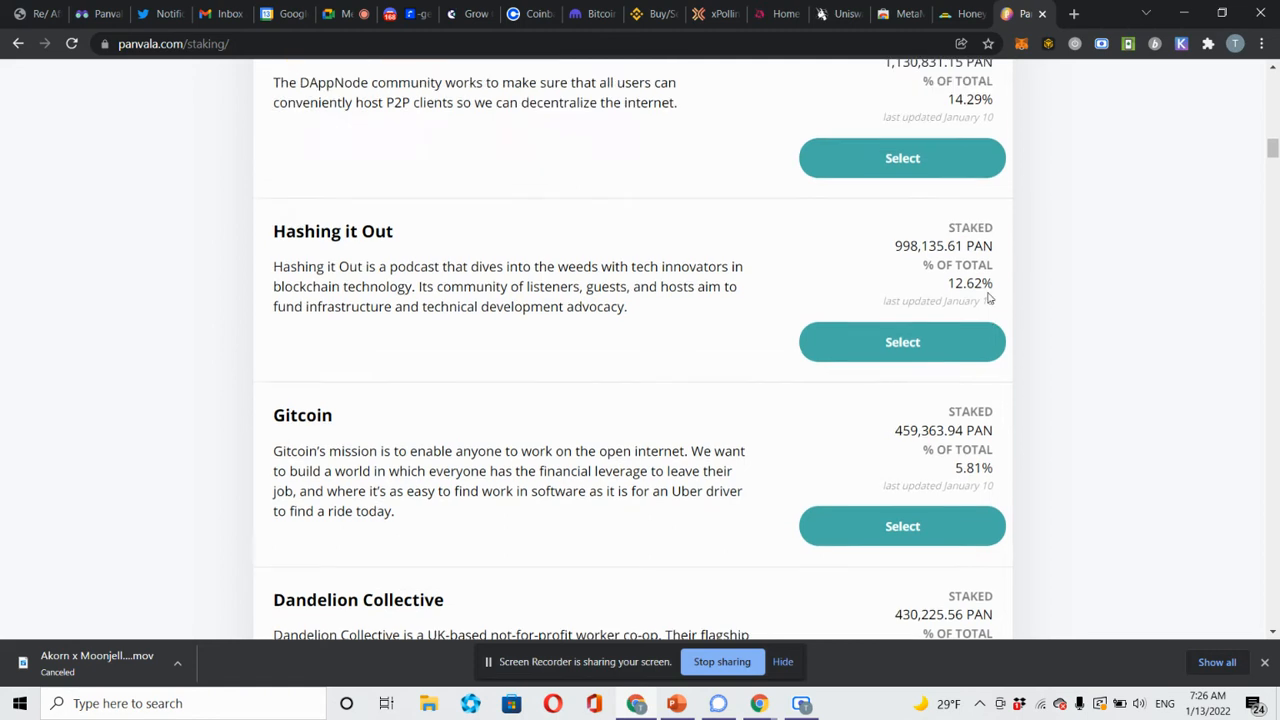
{"action": "scroll", "coordinate": [988, 296], "scroll_direction": "up", "scroll_amount": 1}
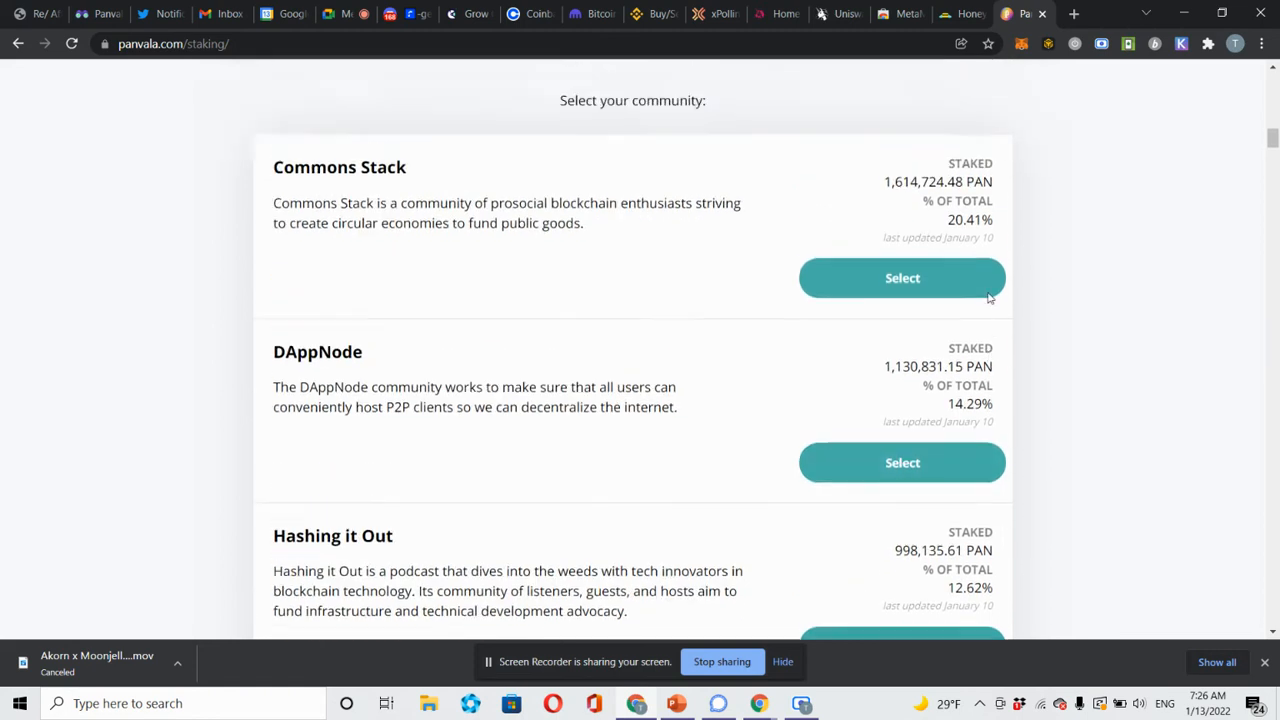
{"action": "scroll", "coordinate": [988, 294], "scroll_direction": "down", "scroll_amount": 2}
{"action": "scroll", "coordinate": [988, 292], "scroll_direction": "down", "scroll_amount": 3}
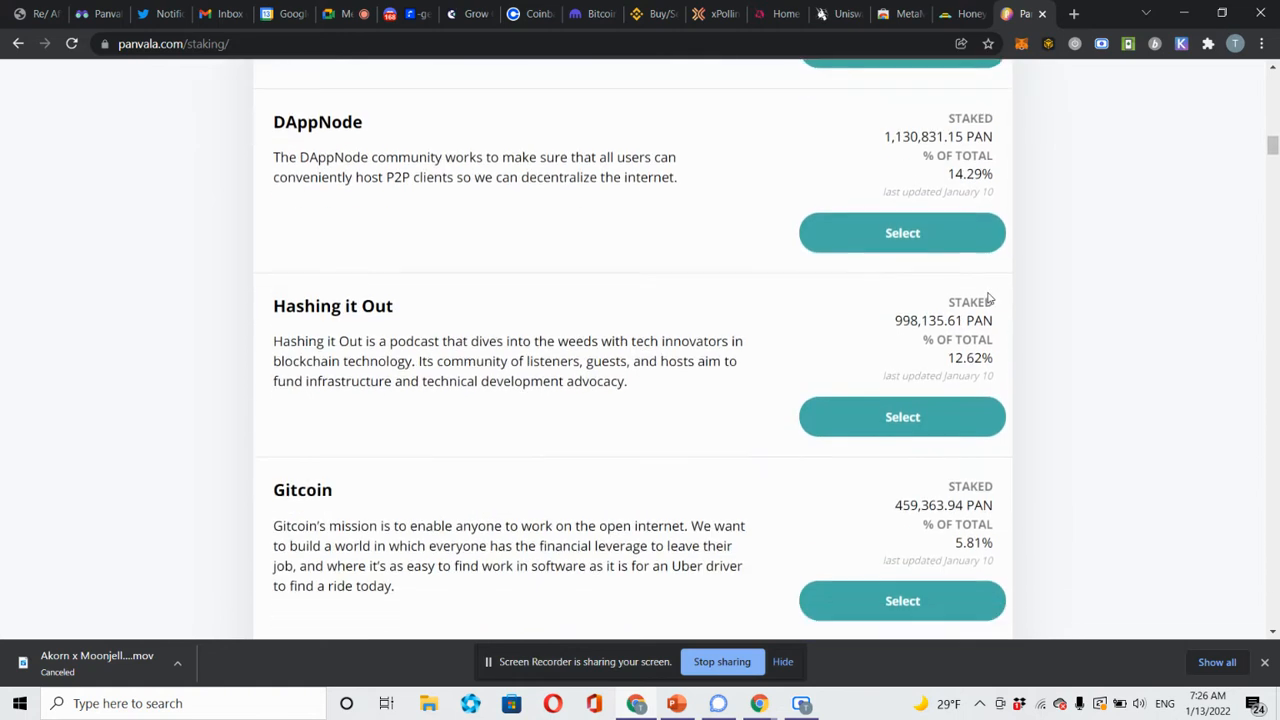
{"action": "scroll", "coordinate": [988, 292], "scroll_direction": "down", "scroll_amount": 1}
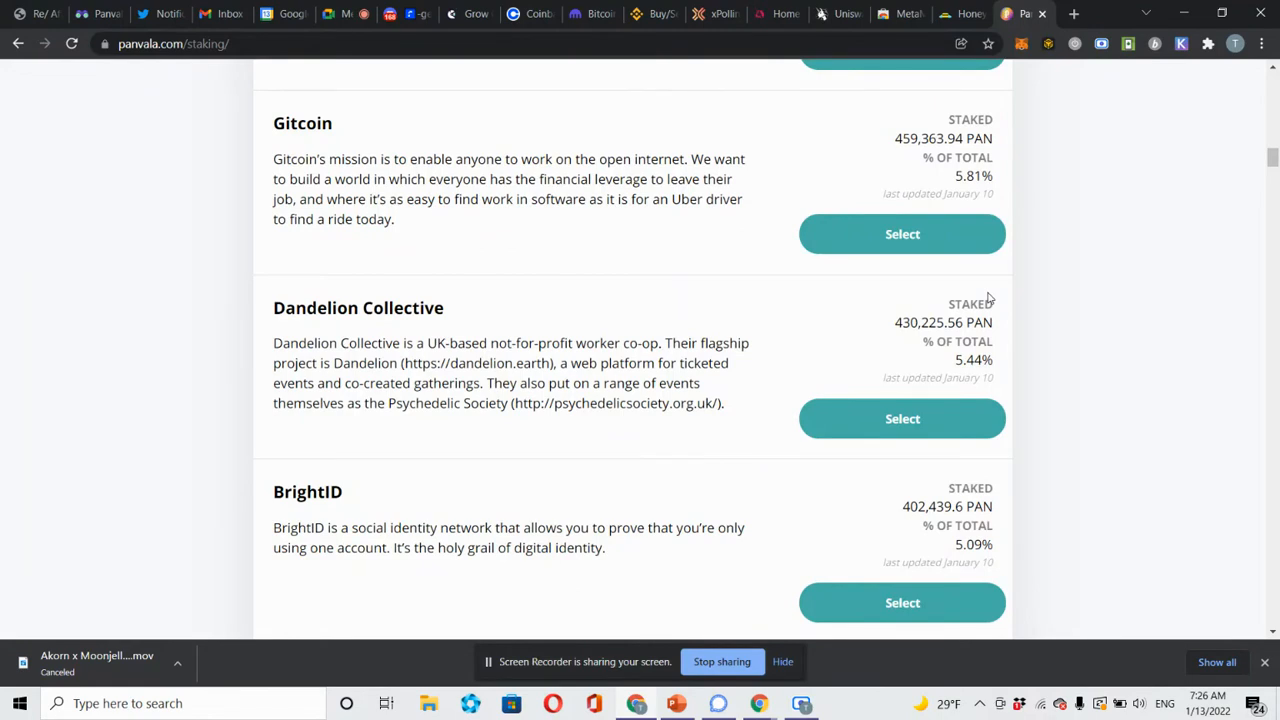
{"action": "scroll", "coordinate": [988, 297], "scroll_direction": "down", "scroll_amount": 2}
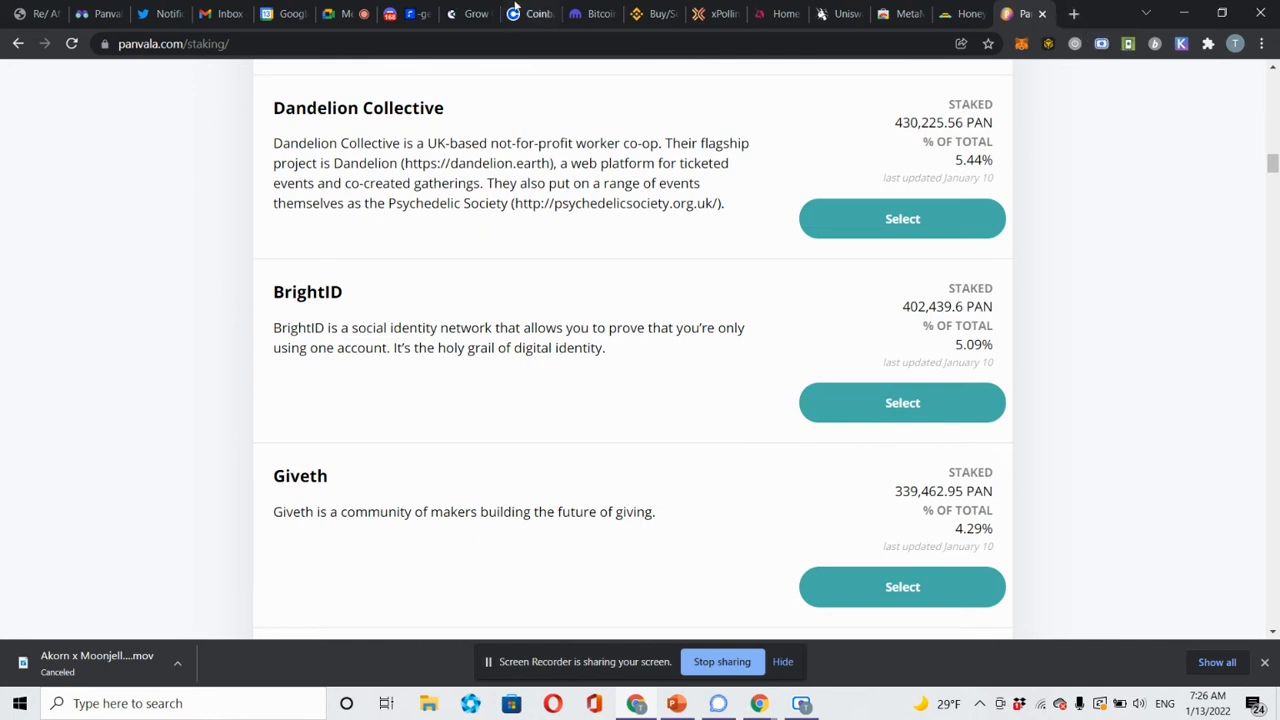
Switch to Gitcoin's Matching Funds page and highlight, then deselect, the 'Advocacy, Polygon +5 more (GR12)' text.
{"action": "left_click", "coordinate": [468, 14]}
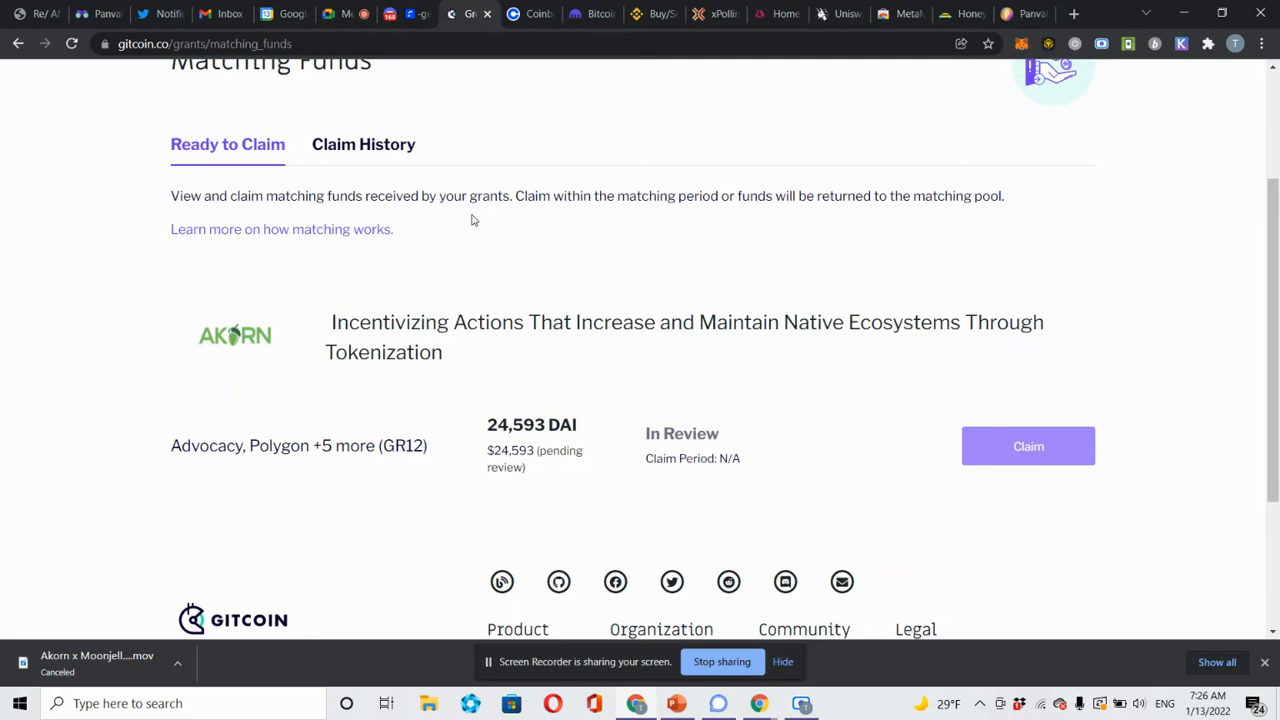
{"action": "scroll", "coordinate": [473, 220], "scroll_direction": "down", "scroll_amount": 1}
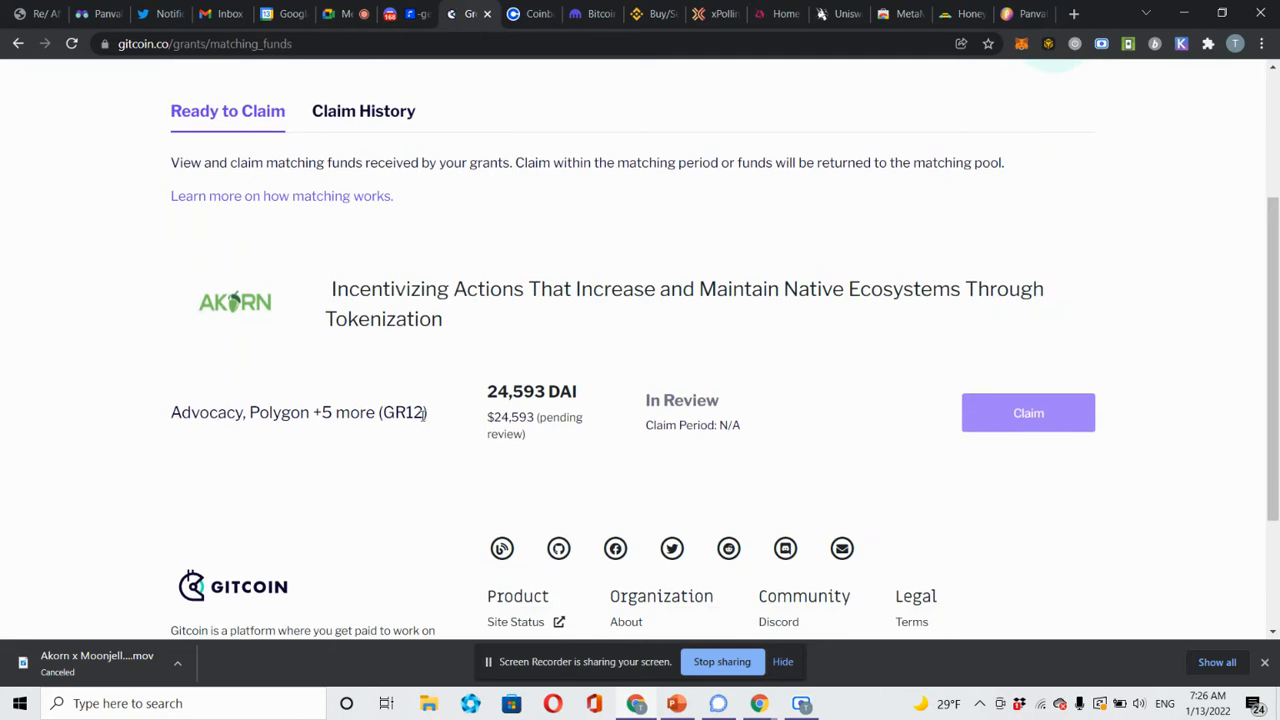
{"action": "left_click_drag", "start_coordinate": [427, 420], "coordinate": [197, 430]}
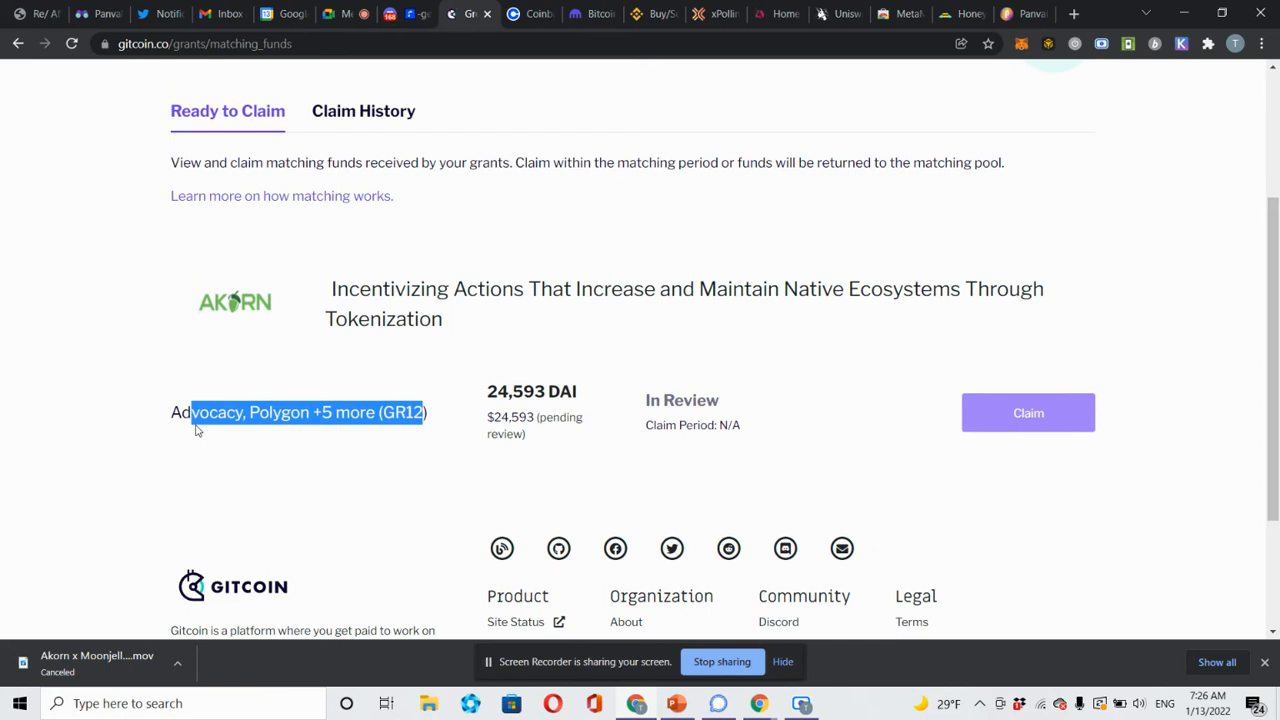
{"action": "left_click", "coordinate": [395, 408]}
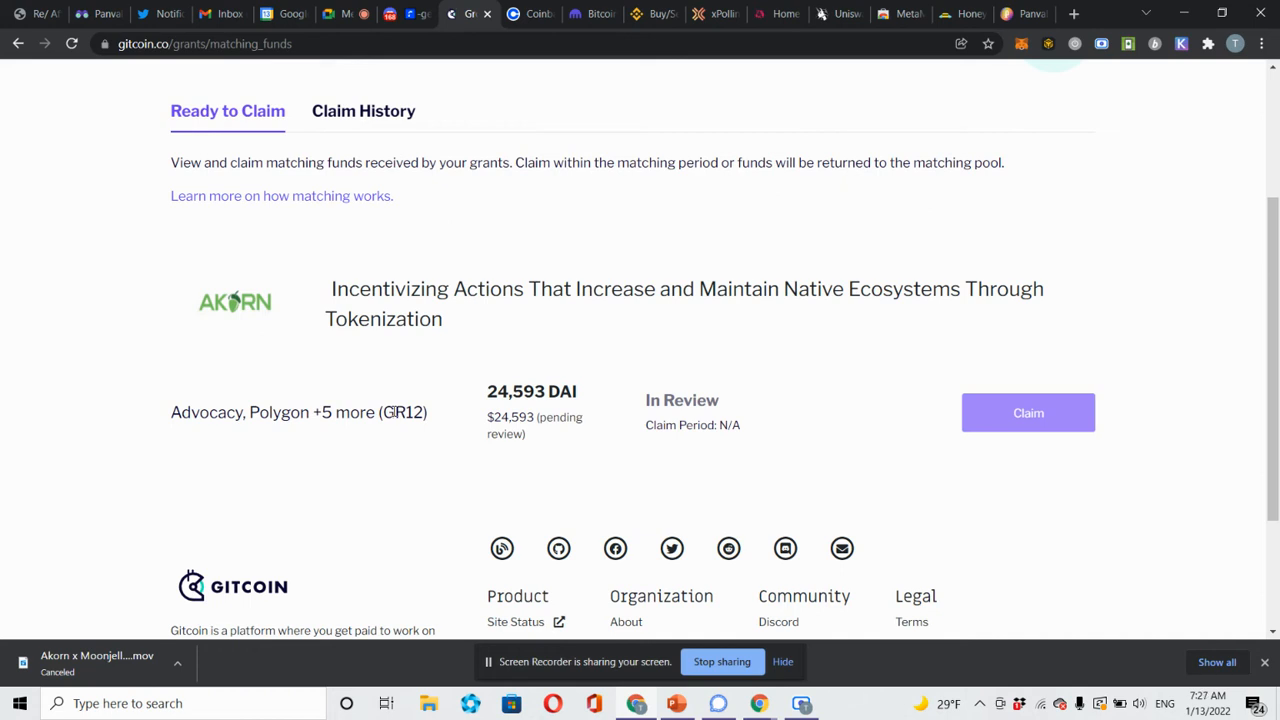
Load giveth.io in a new tab and start a new project, signing in with the wallet.
{"action": "left_click", "coordinate": [1073, 14]}
{"action": "type", "text": "giveth.io"}
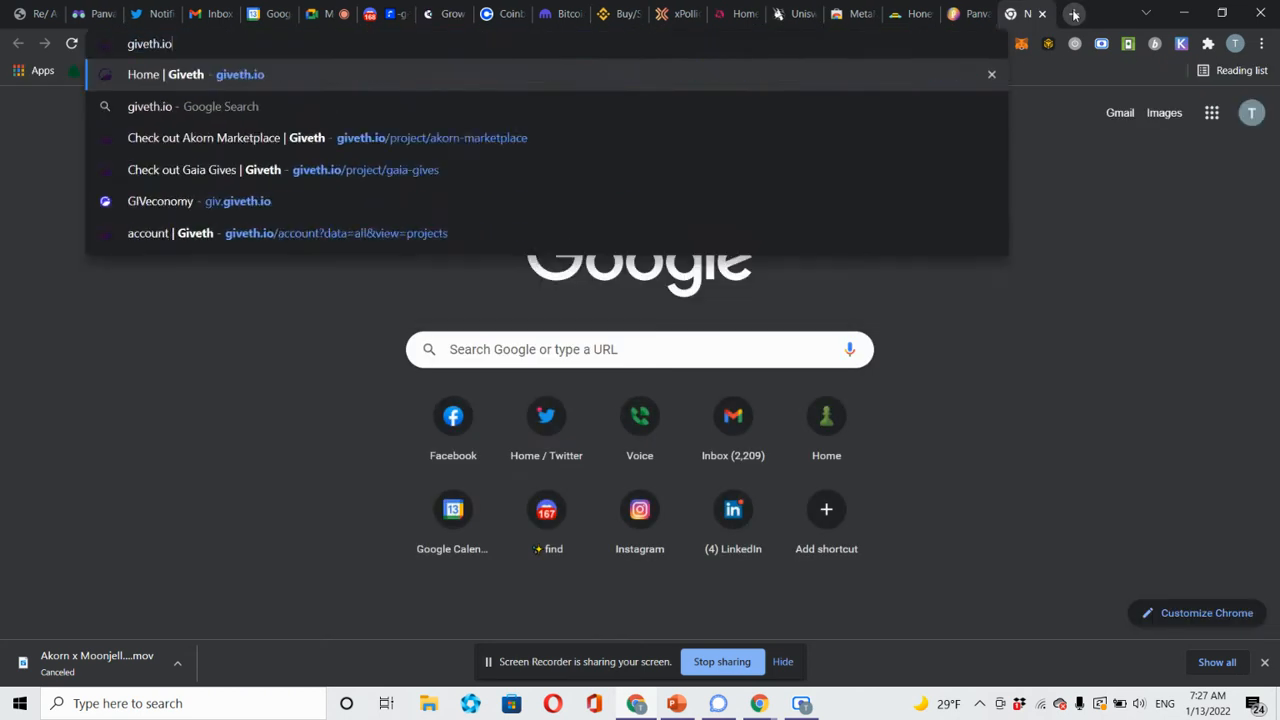
{"action": "key", "text": "Return"}
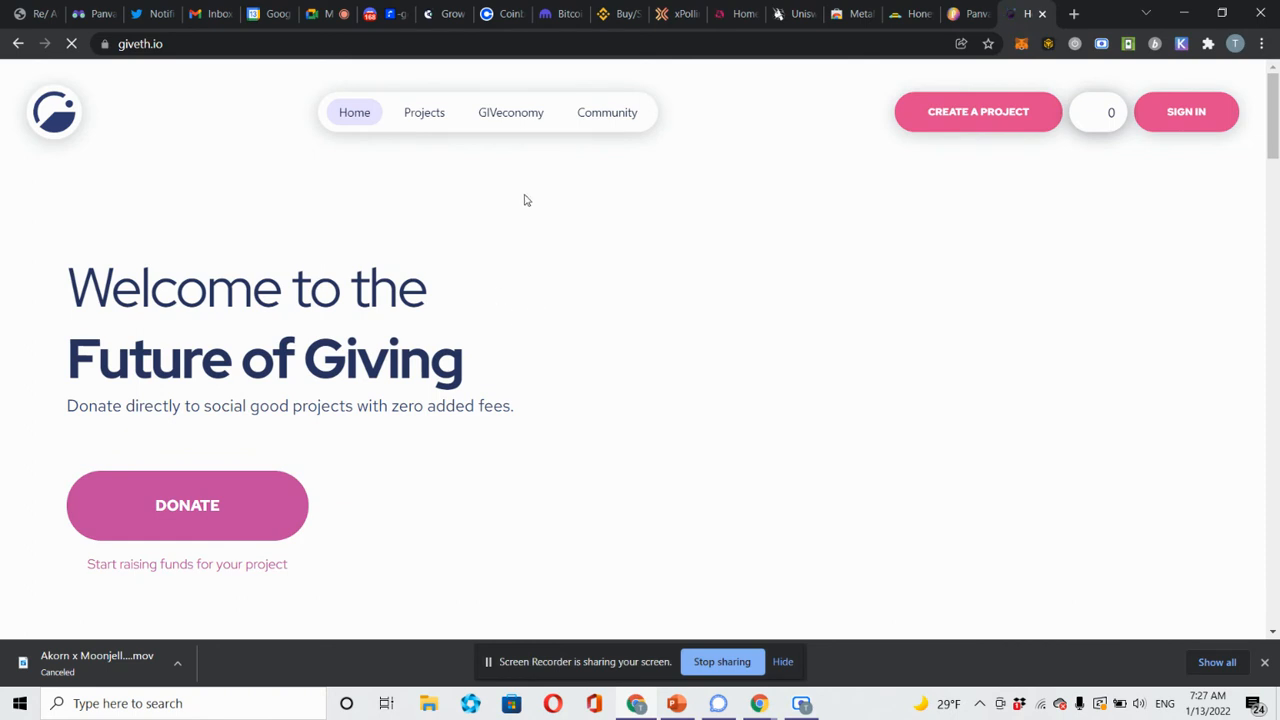
{"action": "left_click", "coordinate": [959, 114]}
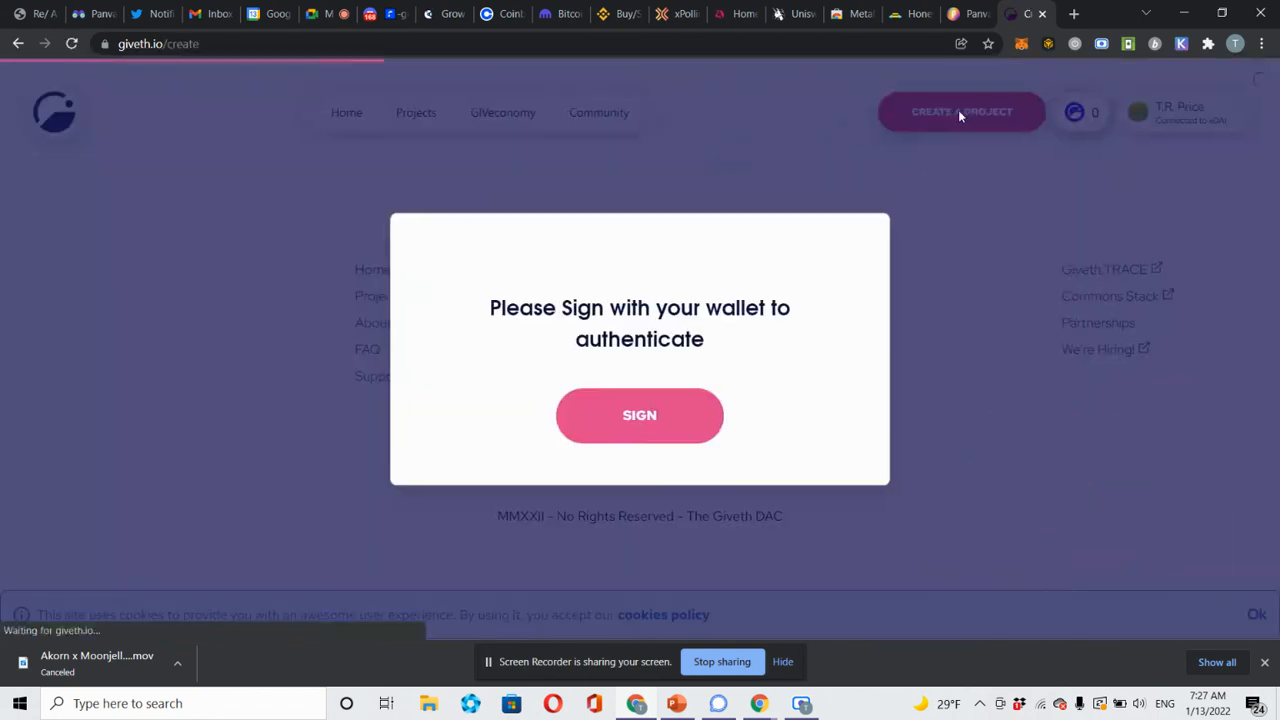
{"action": "left_click", "coordinate": [620, 414]}
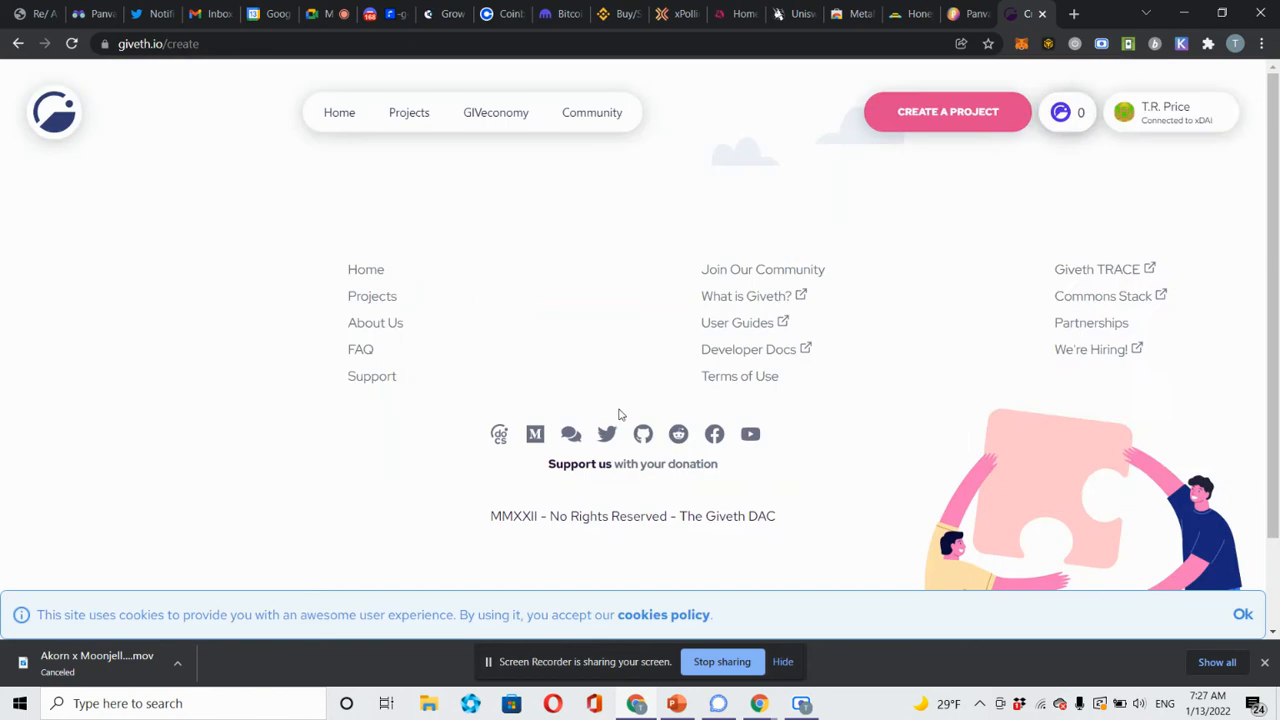
{"action": "left_click", "coordinate": [1238, 470]}
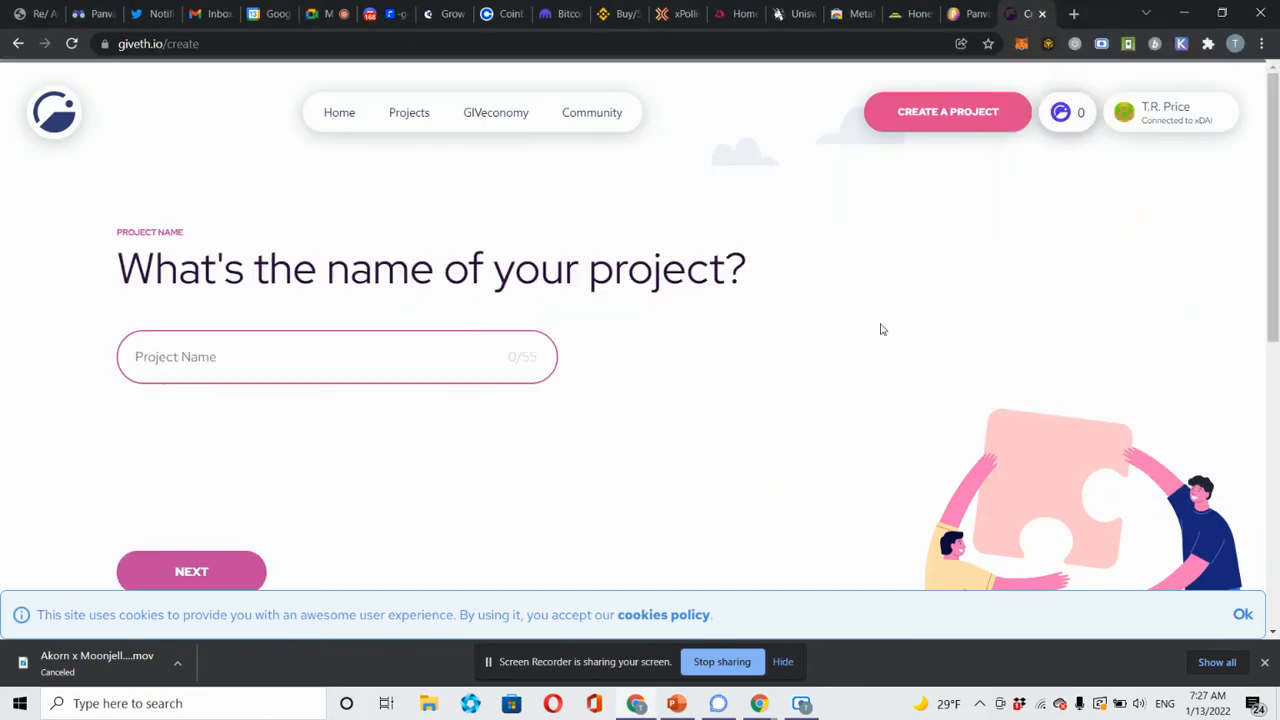
Dismiss the Project Name suggestions and go to the Giveth Projects list instead.
{"action": "key", "text": "Down"}
{"action": "key", "text": "Down"}
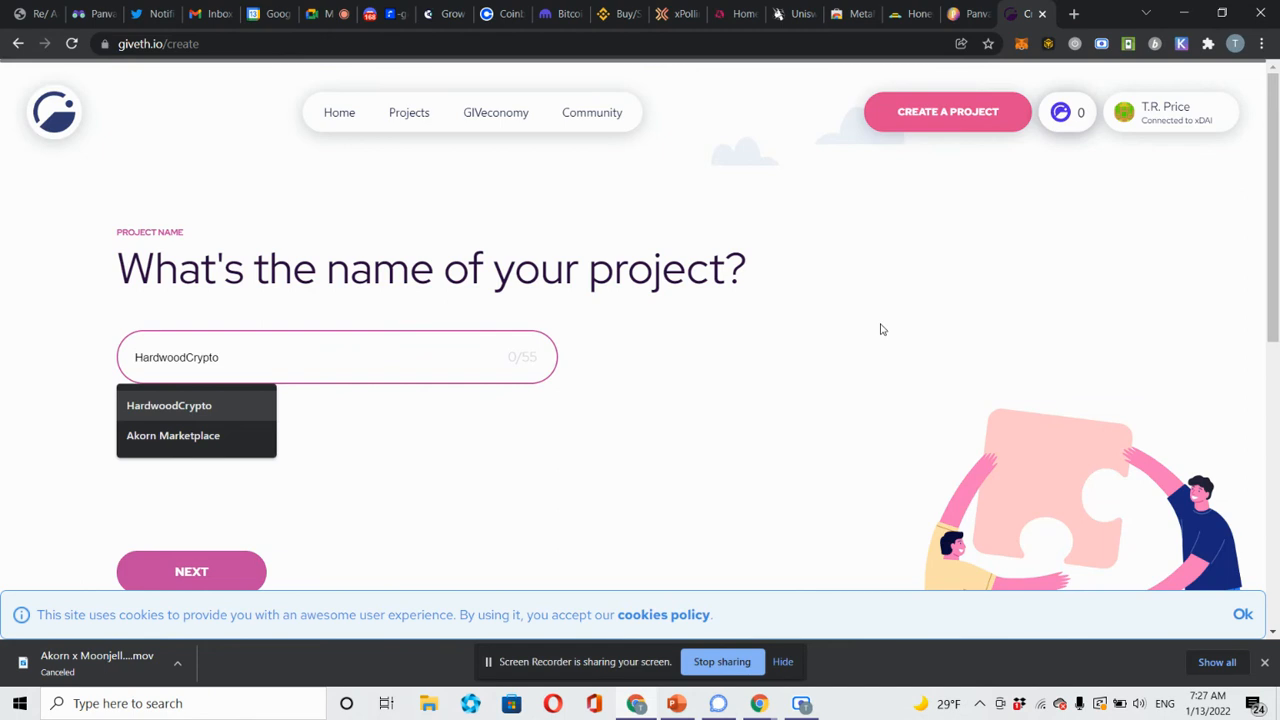
{"action": "key", "text": "Down"}
{"action": "key", "text": "Escape"}
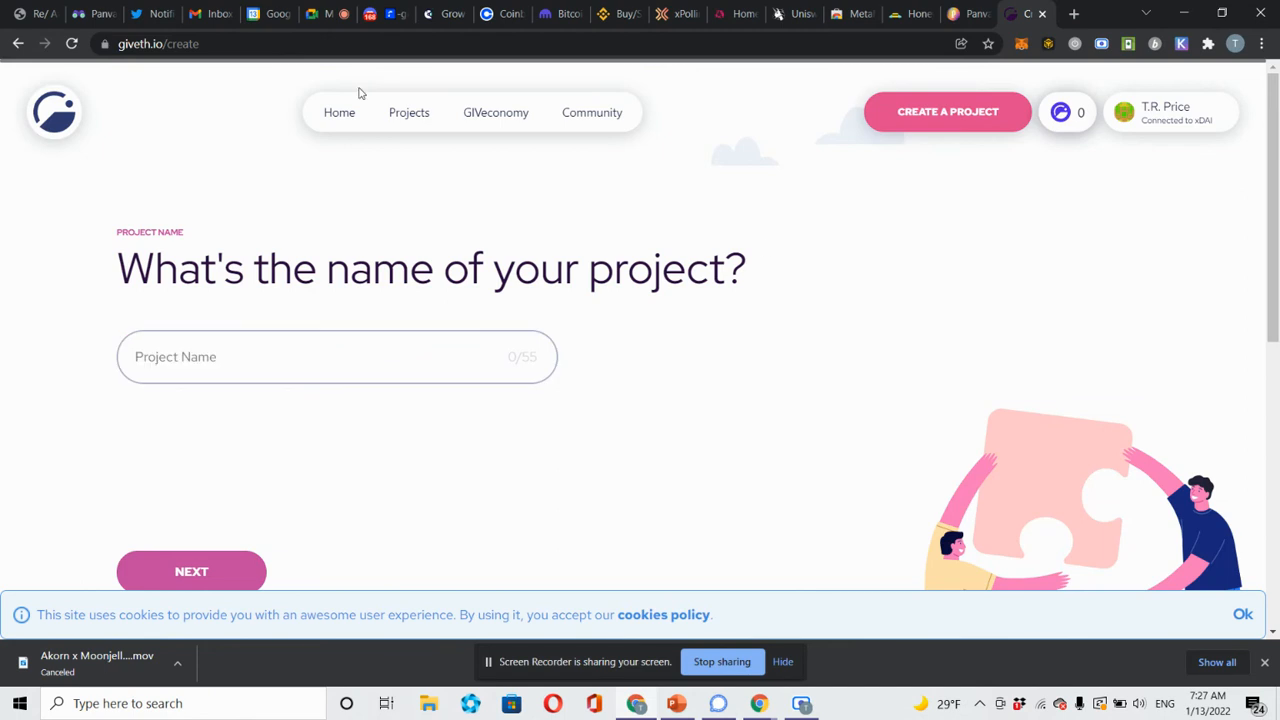
{"action": "left_click", "coordinate": [408, 116]}
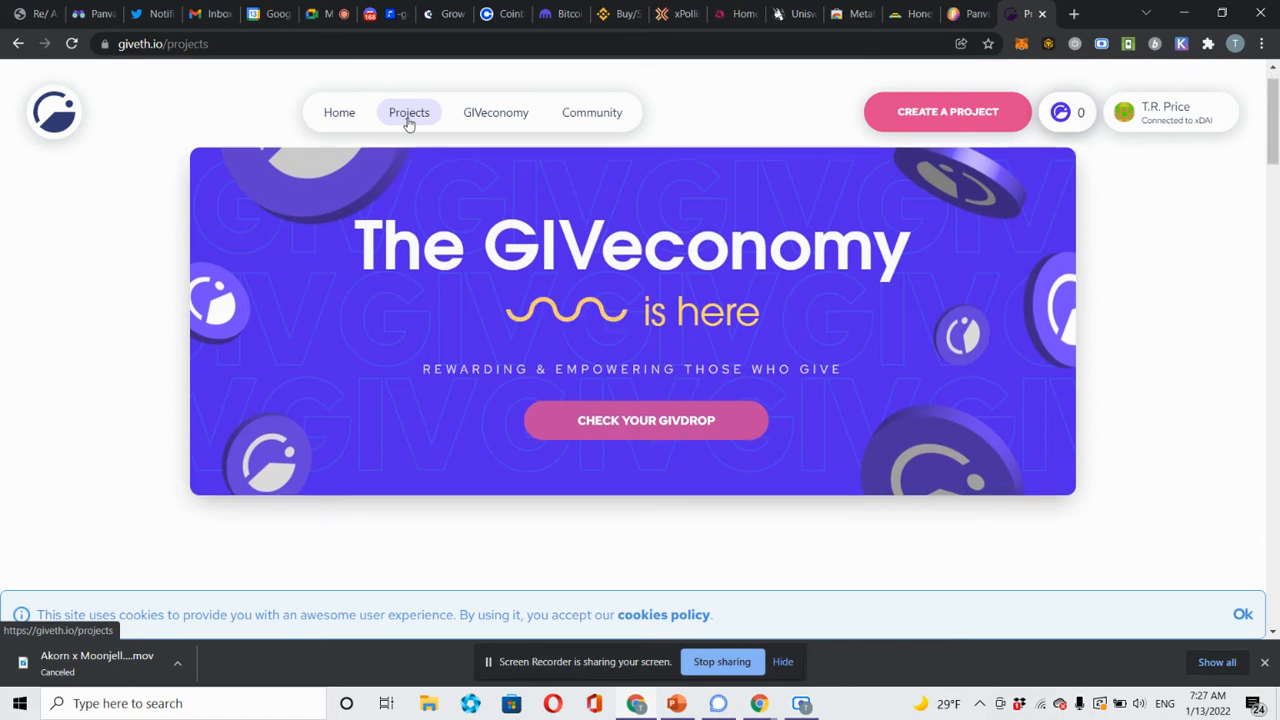
Browse the Giveth project listings and open the Free The Food project page, scrolled to its top.
{"action": "scroll", "coordinate": [408, 120], "scroll_direction": "down", "scroll_amount": 2}
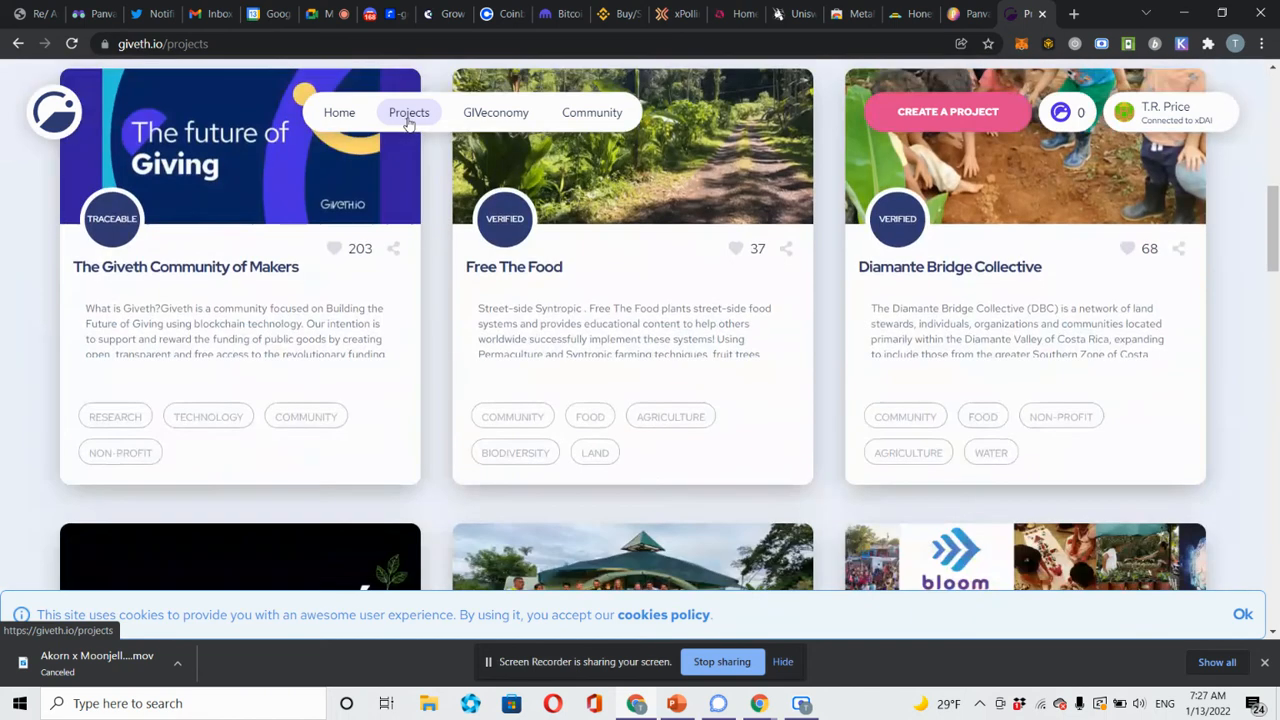
{"action": "scroll", "coordinate": [408, 120], "scroll_direction": "down", "scroll_amount": 2}
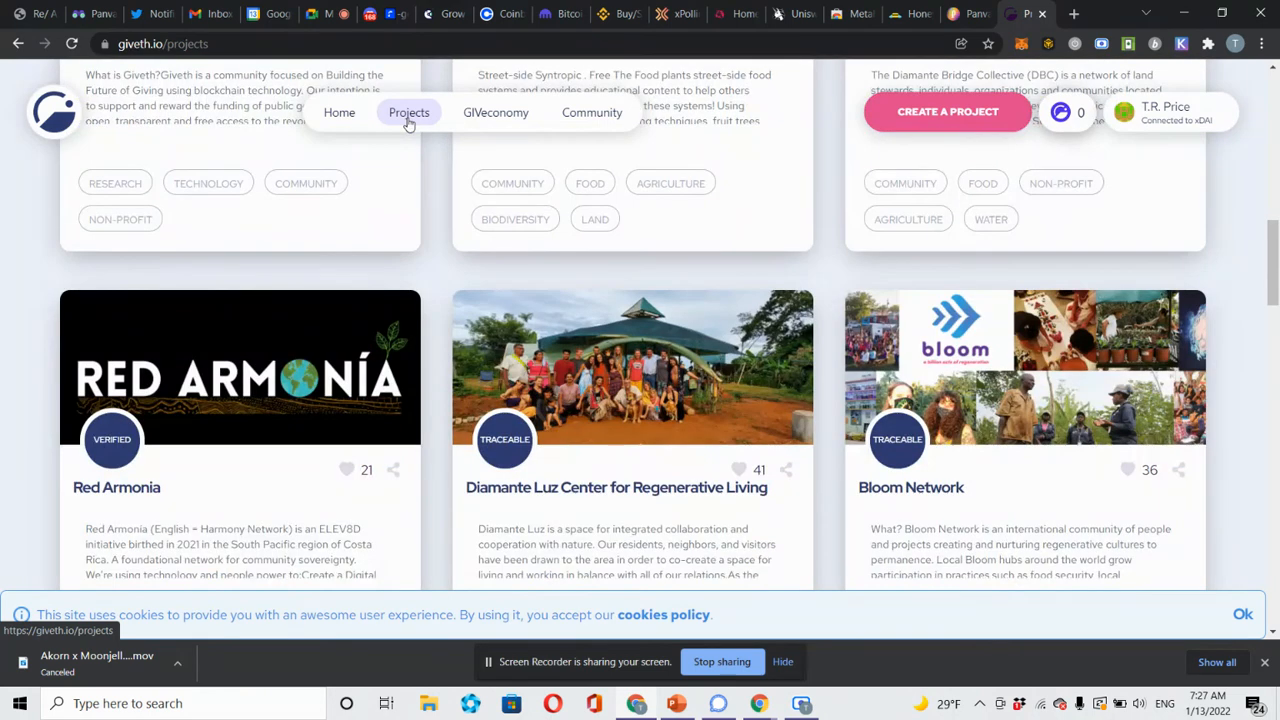
{"action": "scroll", "coordinate": [408, 123], "scroll_direction": "up", "scroll_amount": 5}
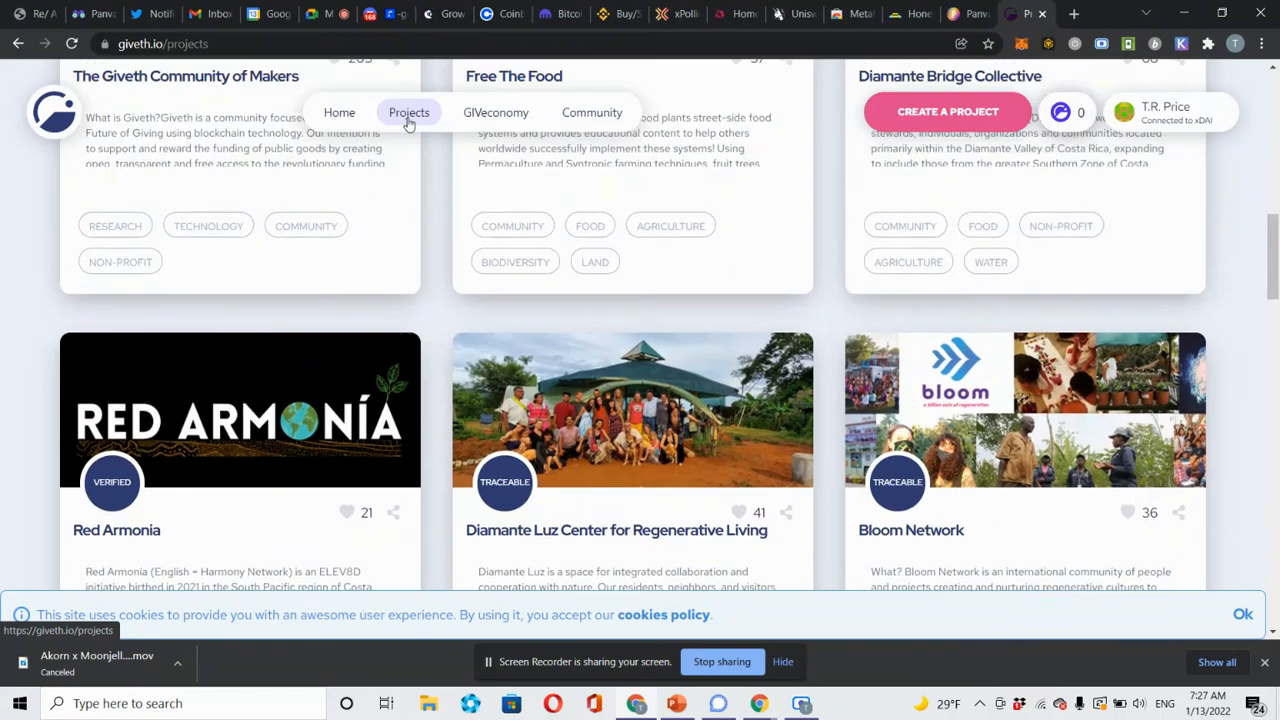
{"action": "scroll", "coordinate": [408, 123], "scroll_direction": "up", "scroll_amount": 2}
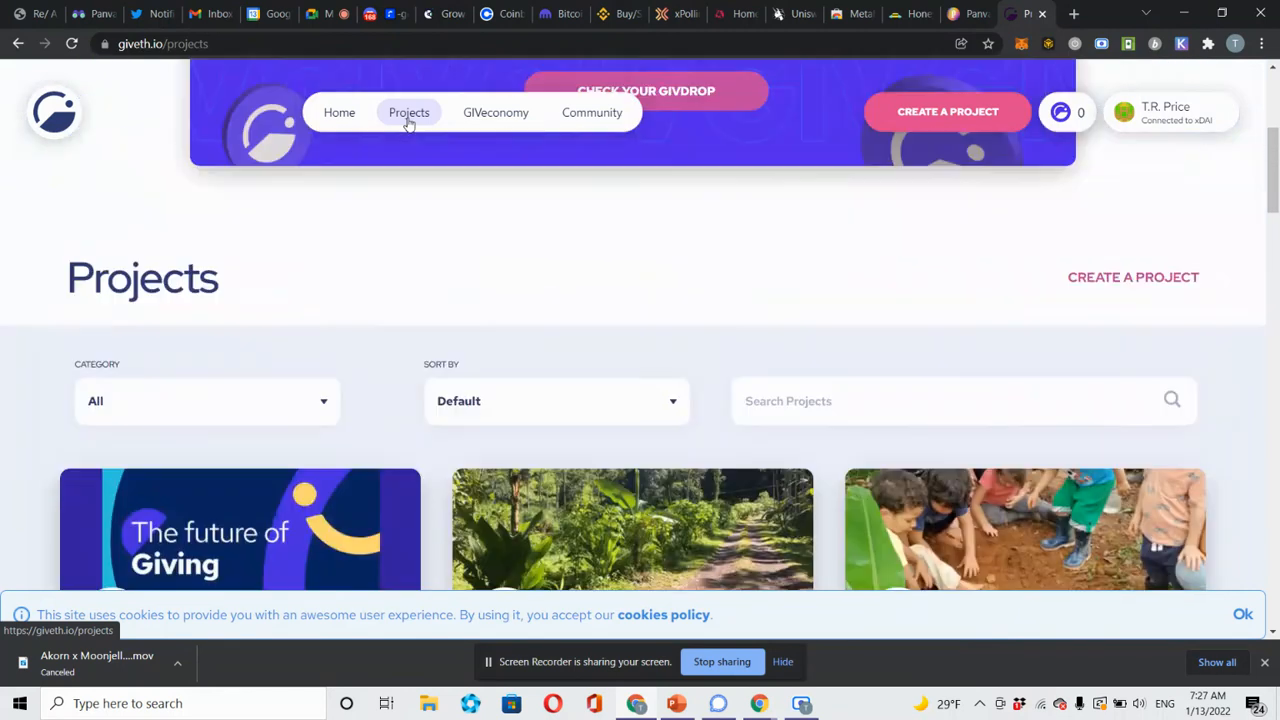
{"action": "scroll", "coordinate": [408, 123], "scroll_direction": "up", "scroll_amount": 2}
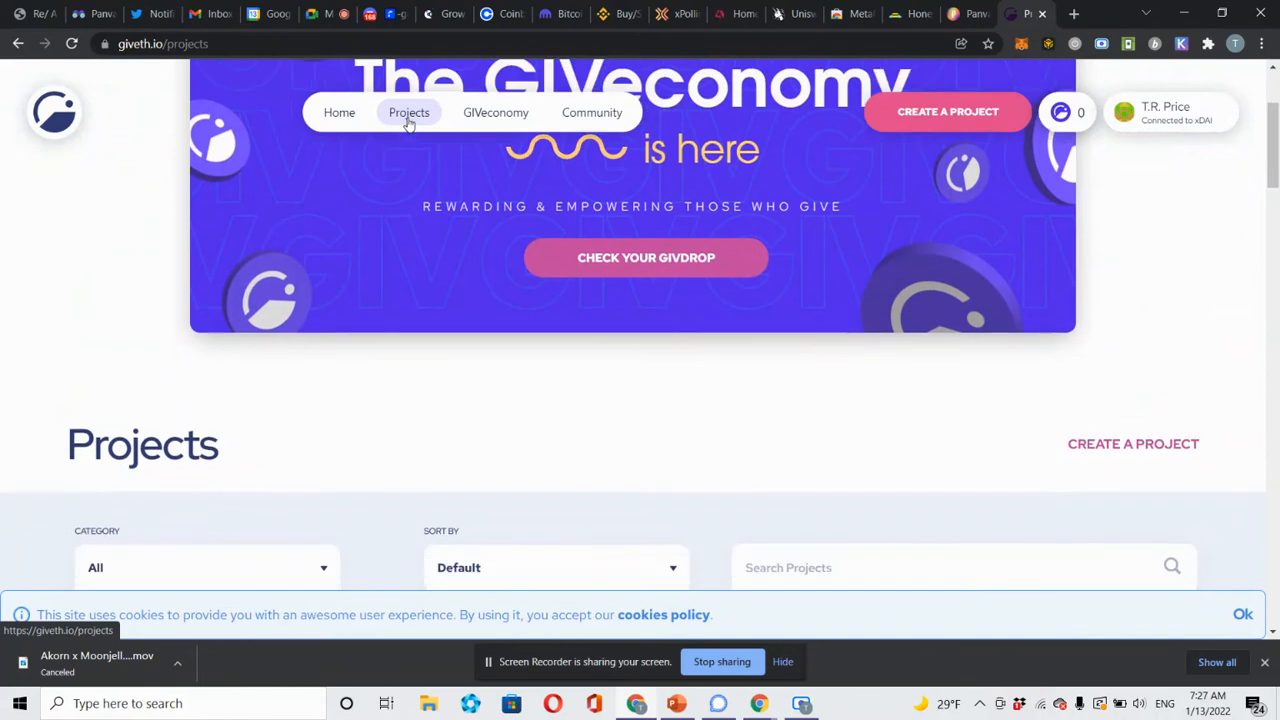
{"action": "scroll", "coordinate": [408, 123], "scroll_direction": "down", "scroll_amount": 4}
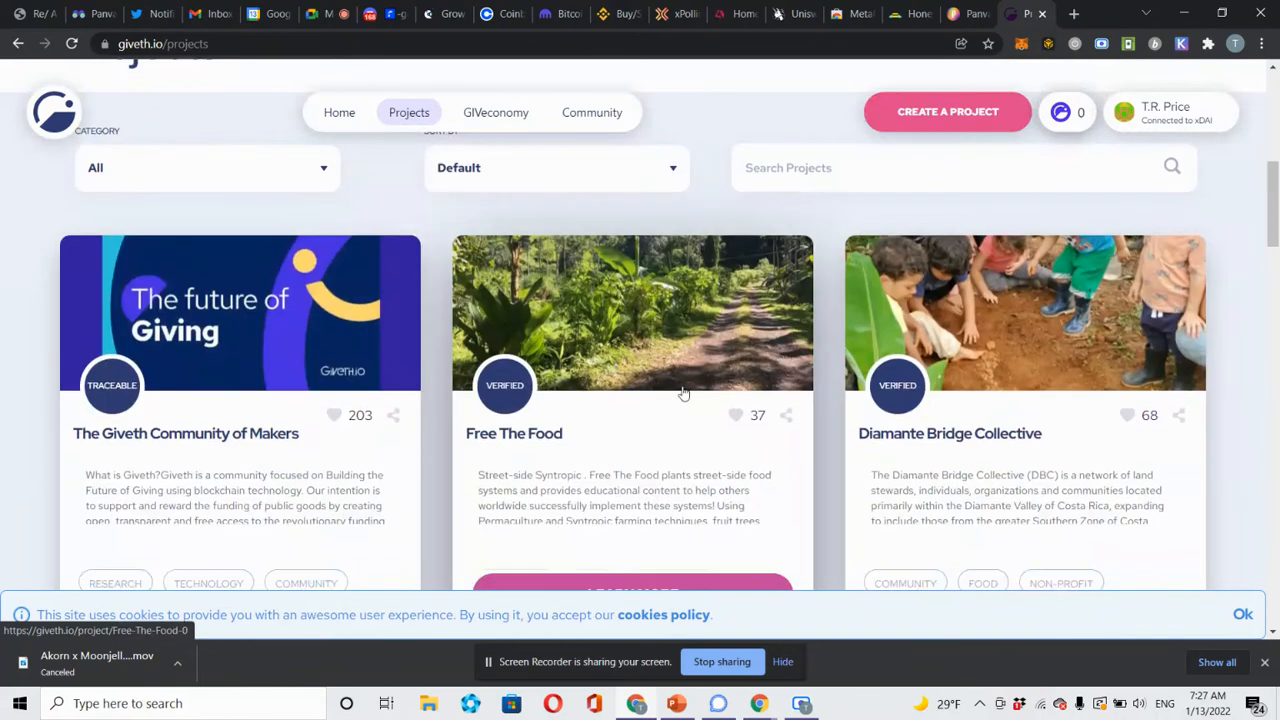
{"action": "left_click", "coordinate": [684, 394]}
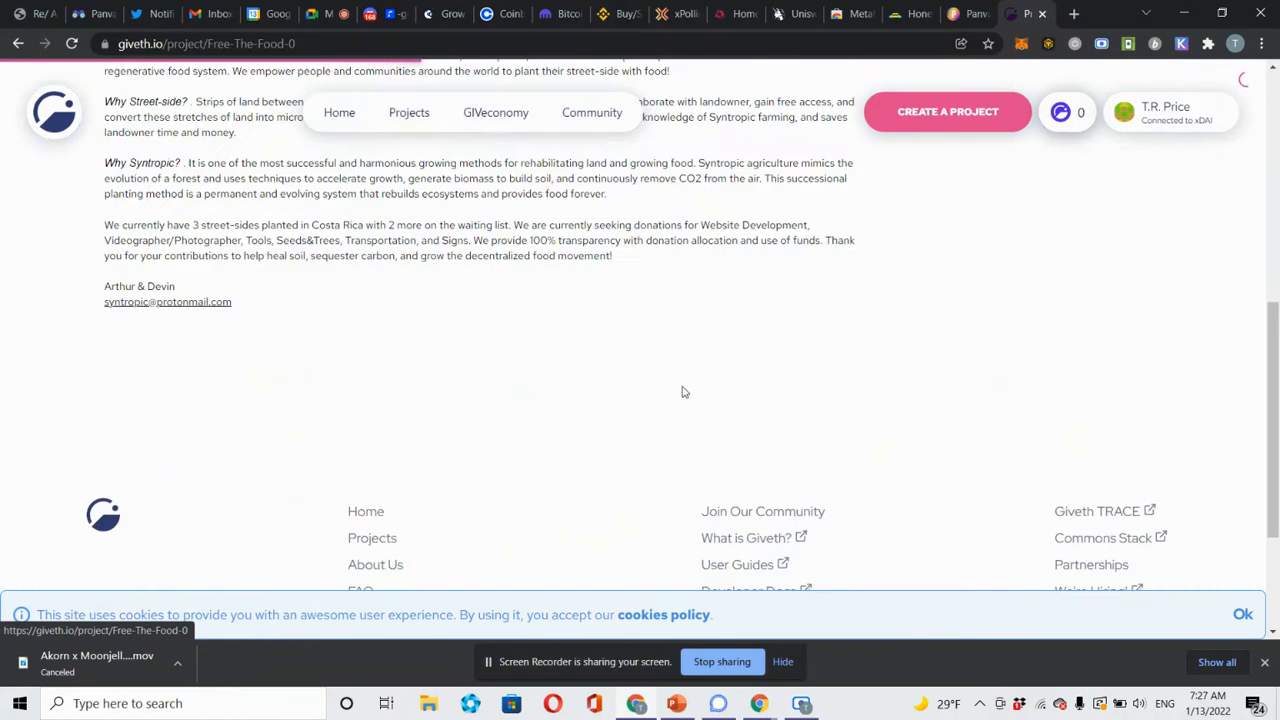
{"action": "scroll", "coordinate": [683, 387], "scroll_direction": "up", "scroll_amount": 5}
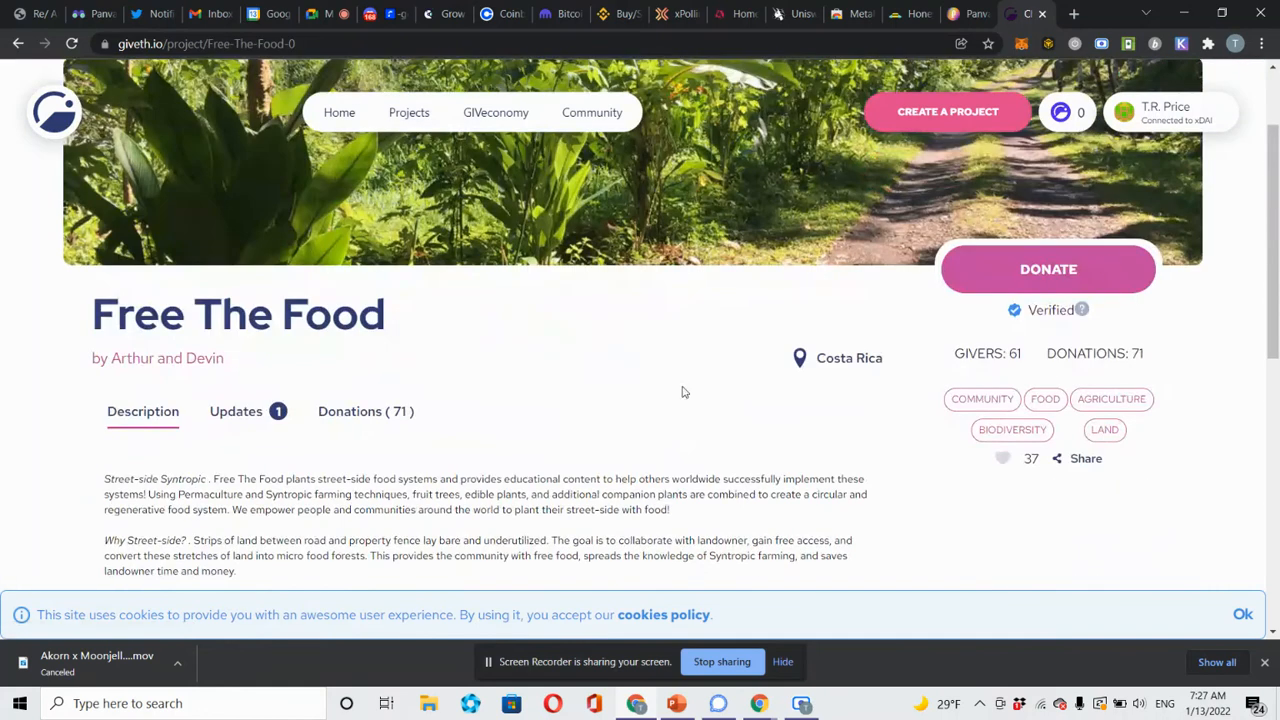
Start a donation to Free The Food and pick PAN as the token by searching 'pan'.
{"action": "left_click", "coordinate": [1068, 286]}
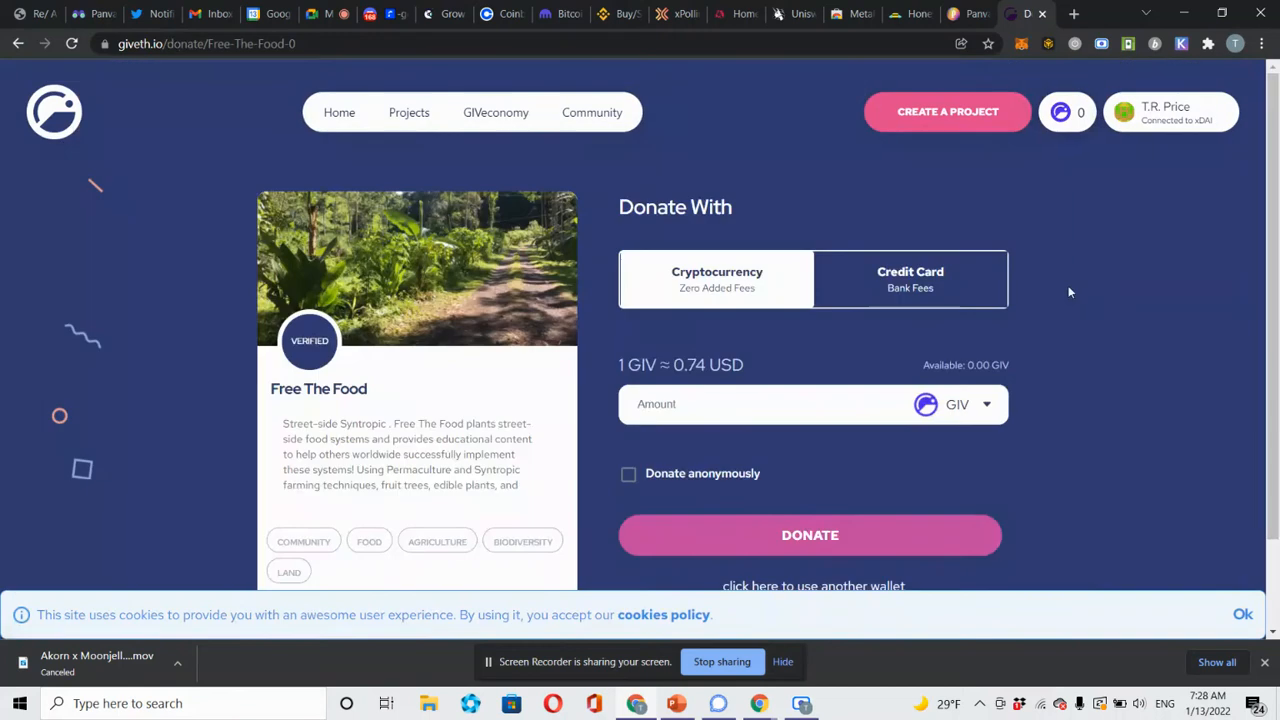
{"action": "left_click", "coordinate": [994, 404]}
{"action": "left_click", "coordinate": [985, 404]}
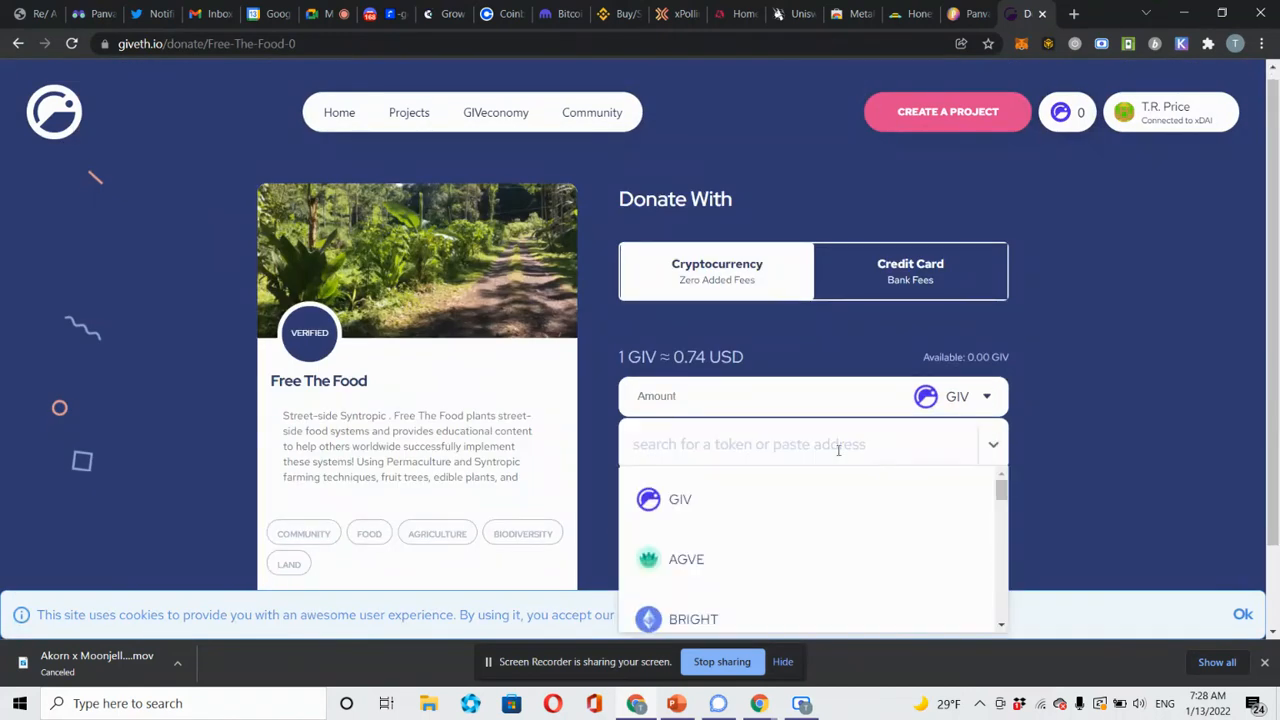
{"action": "type", "text": "pan"}
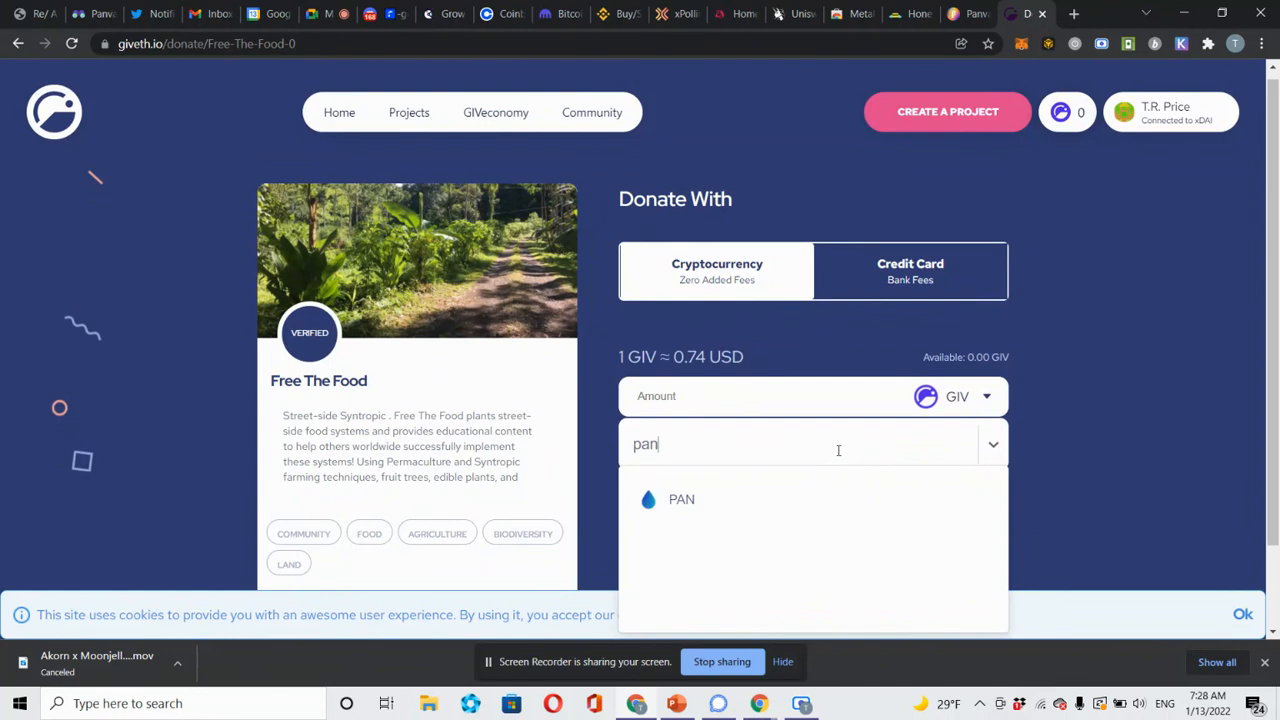
{"action": "left_click", "coordinate": [782, 499]}
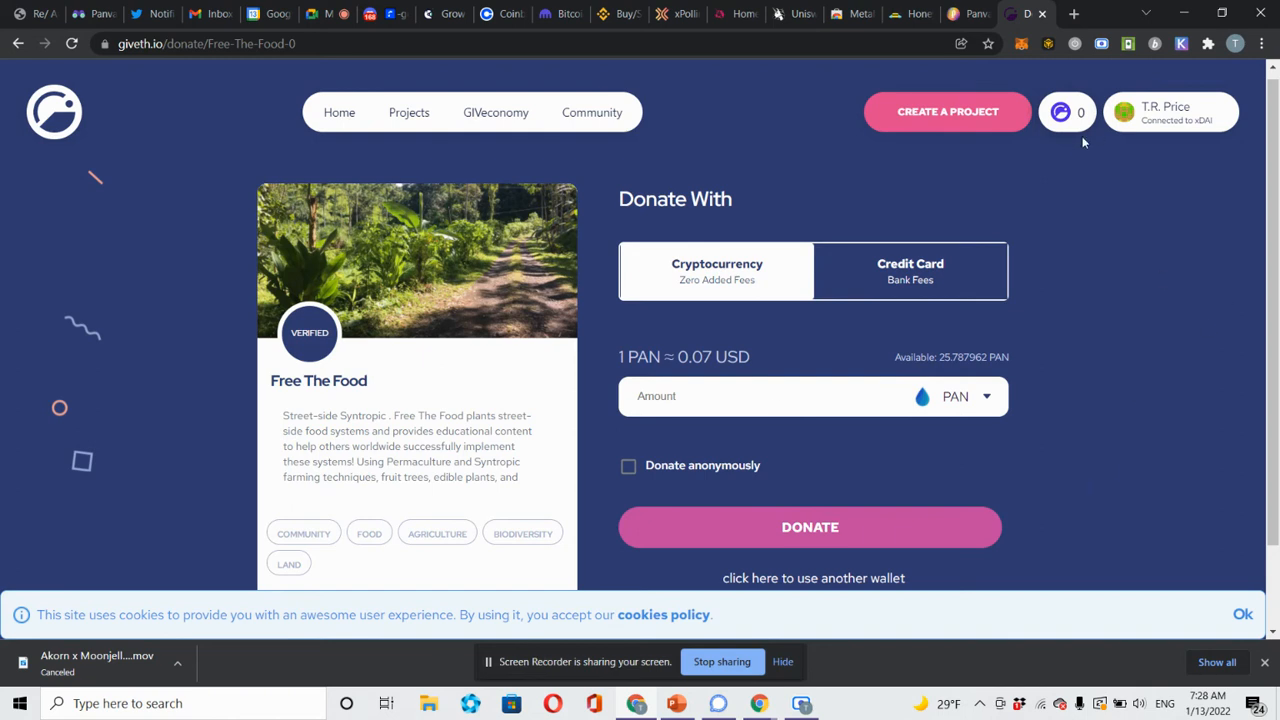
Read through the GIVeconomy page on GIV Token, GIVbacks and GIVstream, then check the MetaMask balance.
{"action": "left_click", "coordinate": [492, 124]}
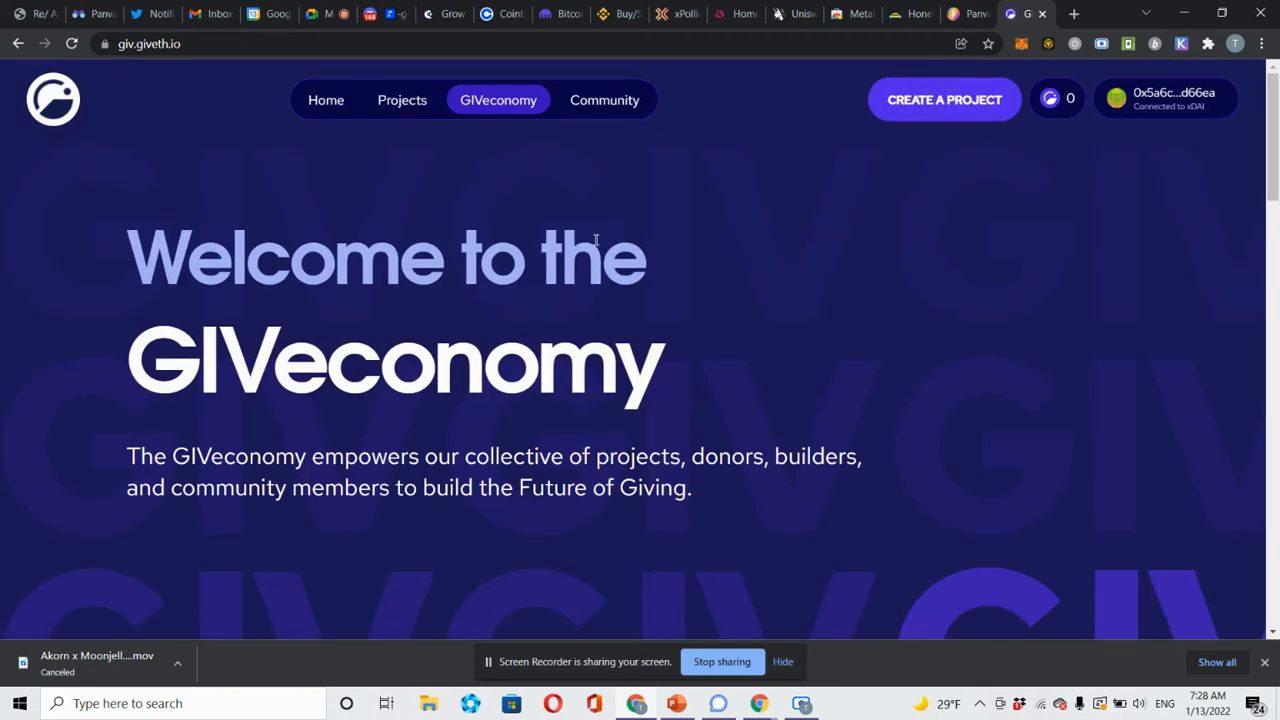
{"action": "scroll", "coordinate": [596, 240], "scroll_direction": "down", "scroll_amount": 1}
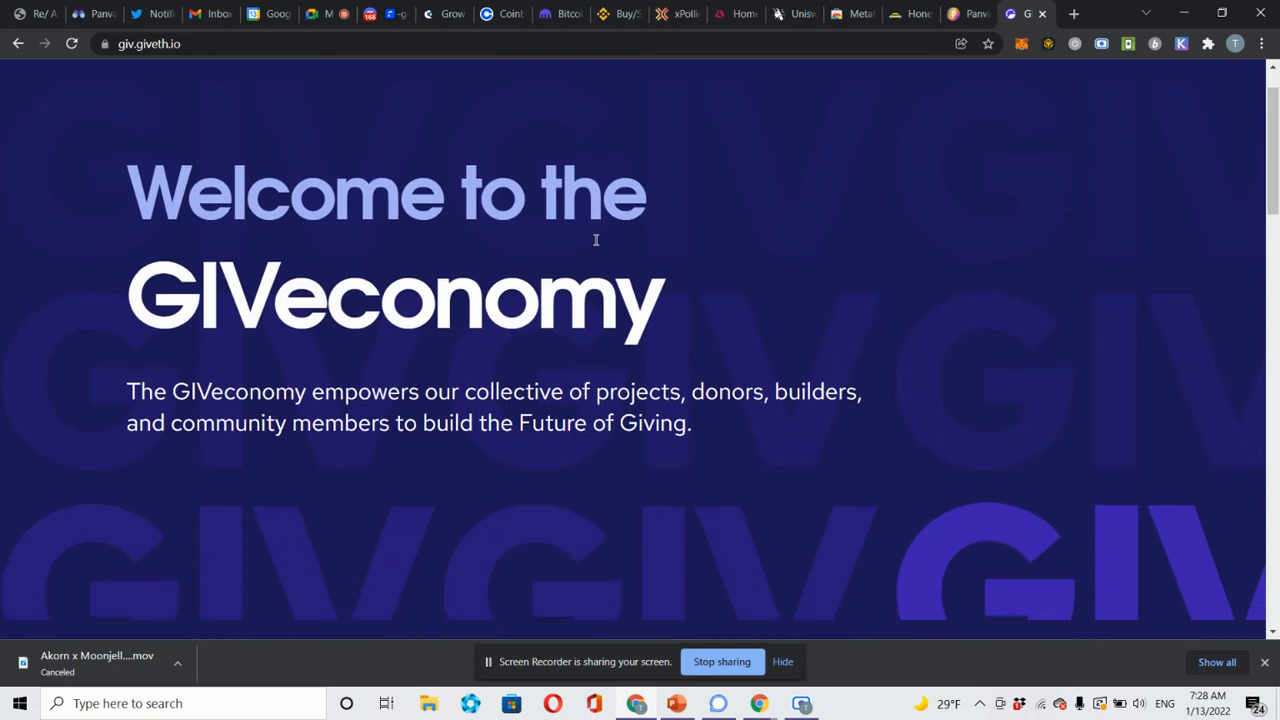
{"action": "scroll", "coordinate": [596, 240], "scroll_direction": "down", "scroll_amount": 5}
{"action": "scroll", "coordinate": [596, 240], "scroll_direction": "down", "scroll_amount": 3}
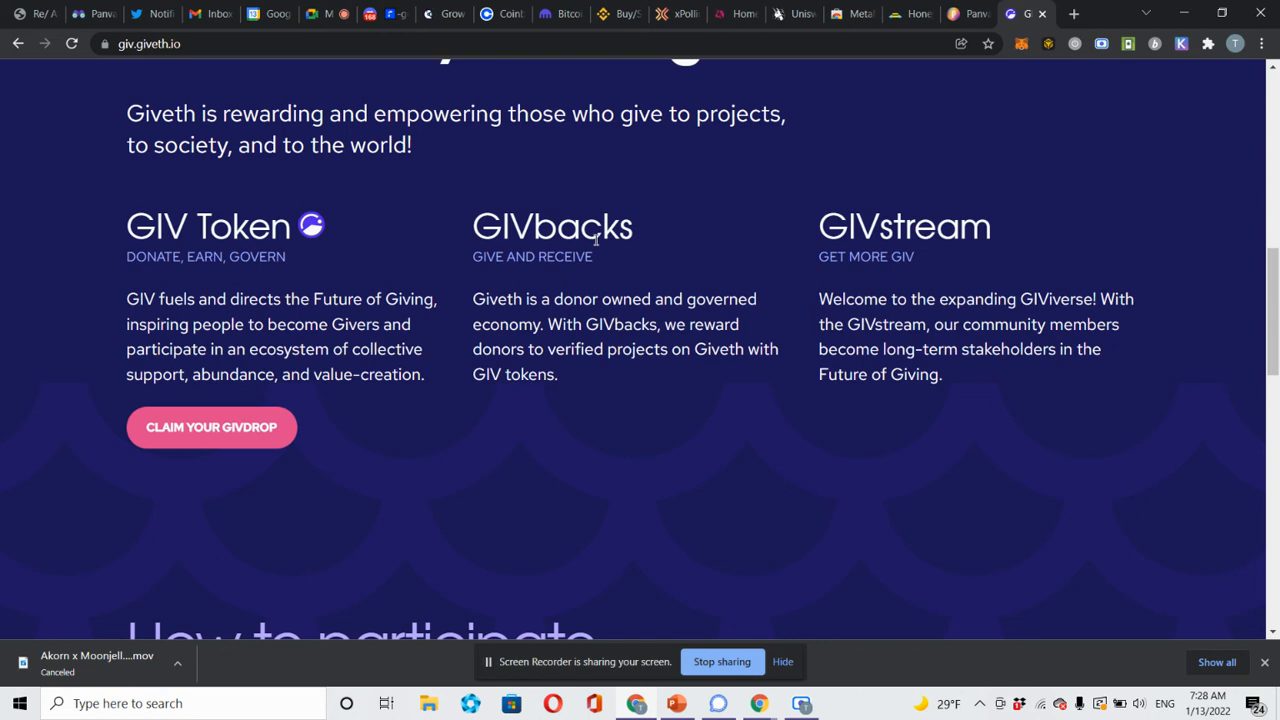
{"action": "scroll", "coordinate": [596, 238], "scroll_direction": "down", "scroll_amount": 3}
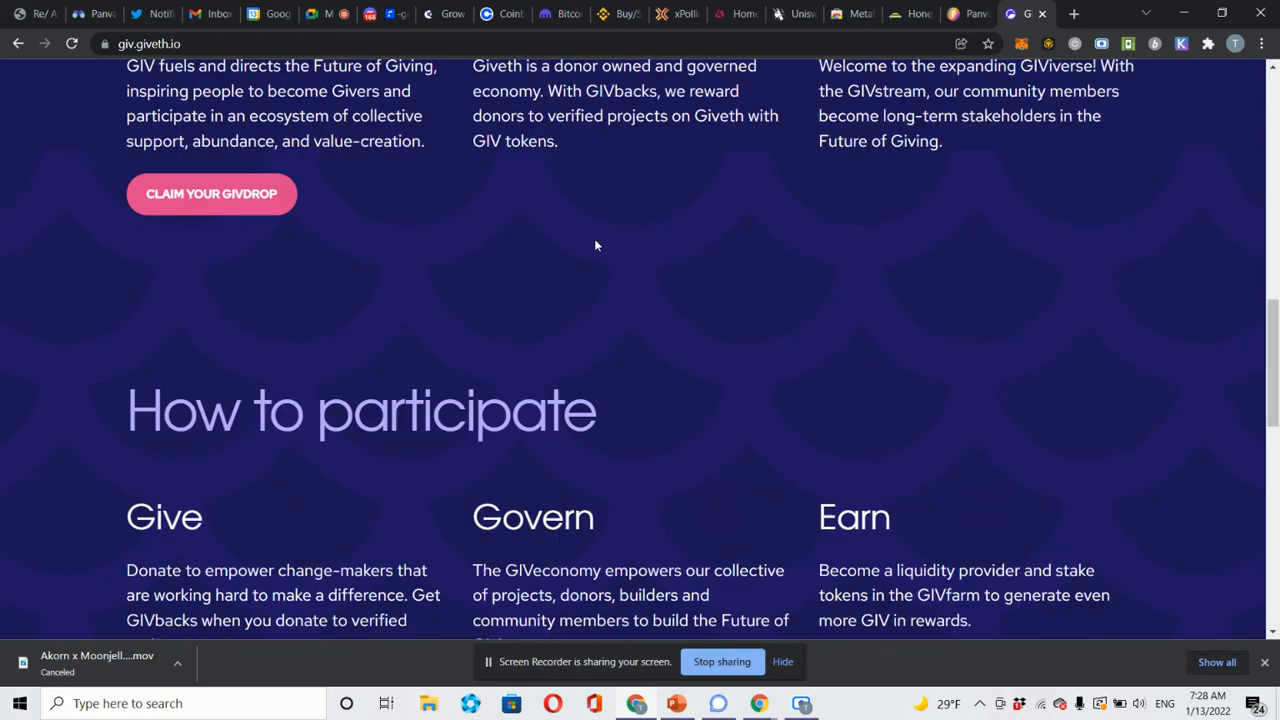
{"action": "scroll", "coordinate": [594, 238], "scroll_direction": "up", "scroll_amount": 5}
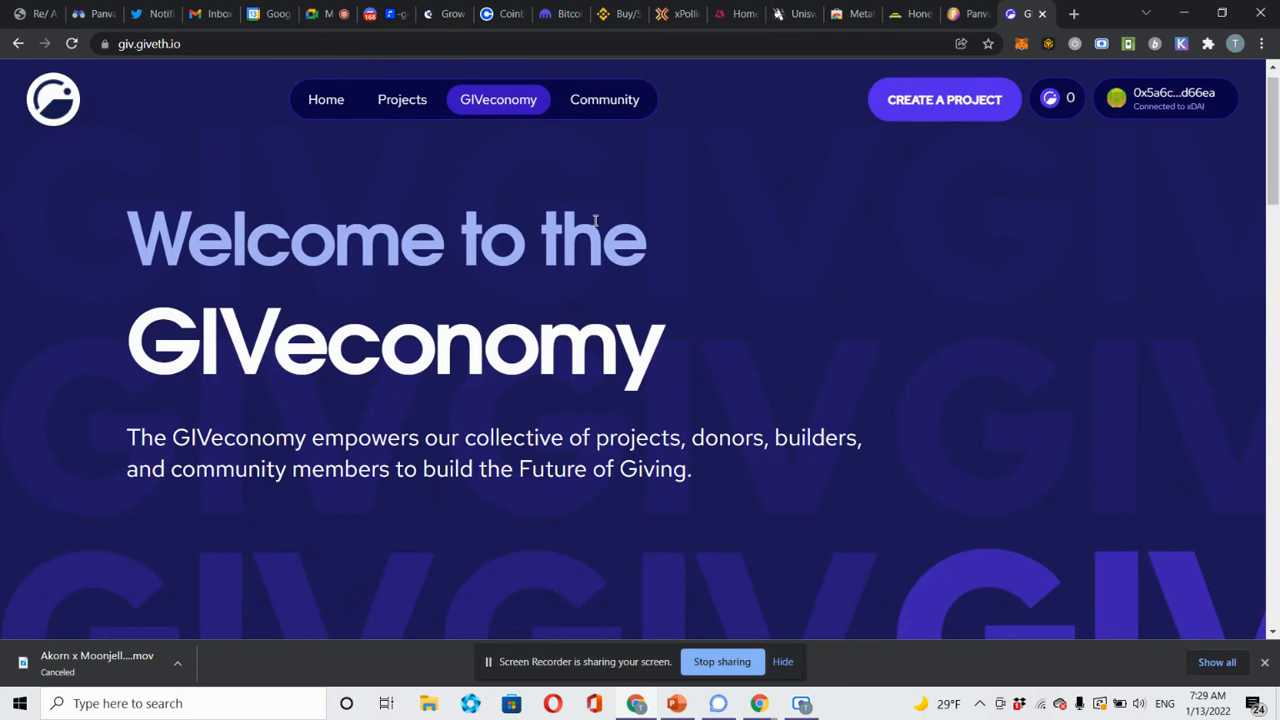
{"action": "scroll", "coordinate": [595, 222], "scroll_direction": "down", "scroll_amount": 2}
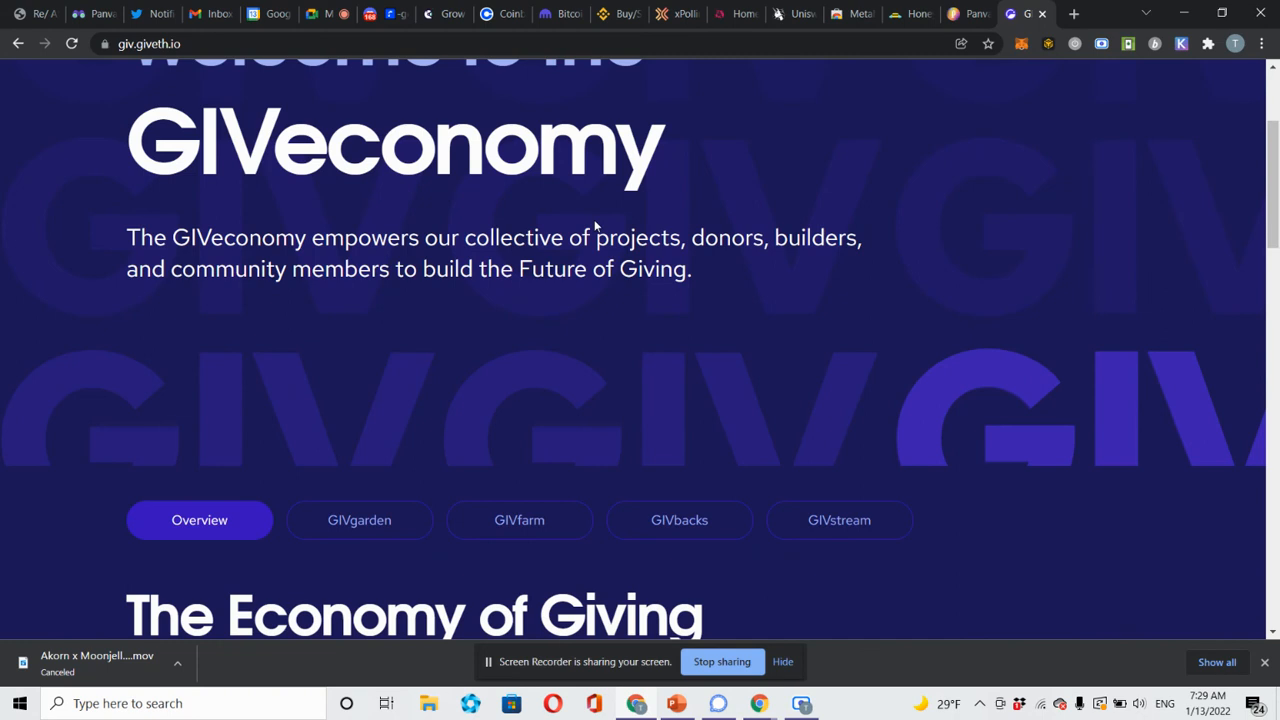
{"action": "scroll", "coordinate": [595, 225], "scroll_direction": "down", "scroll_amount": 1}
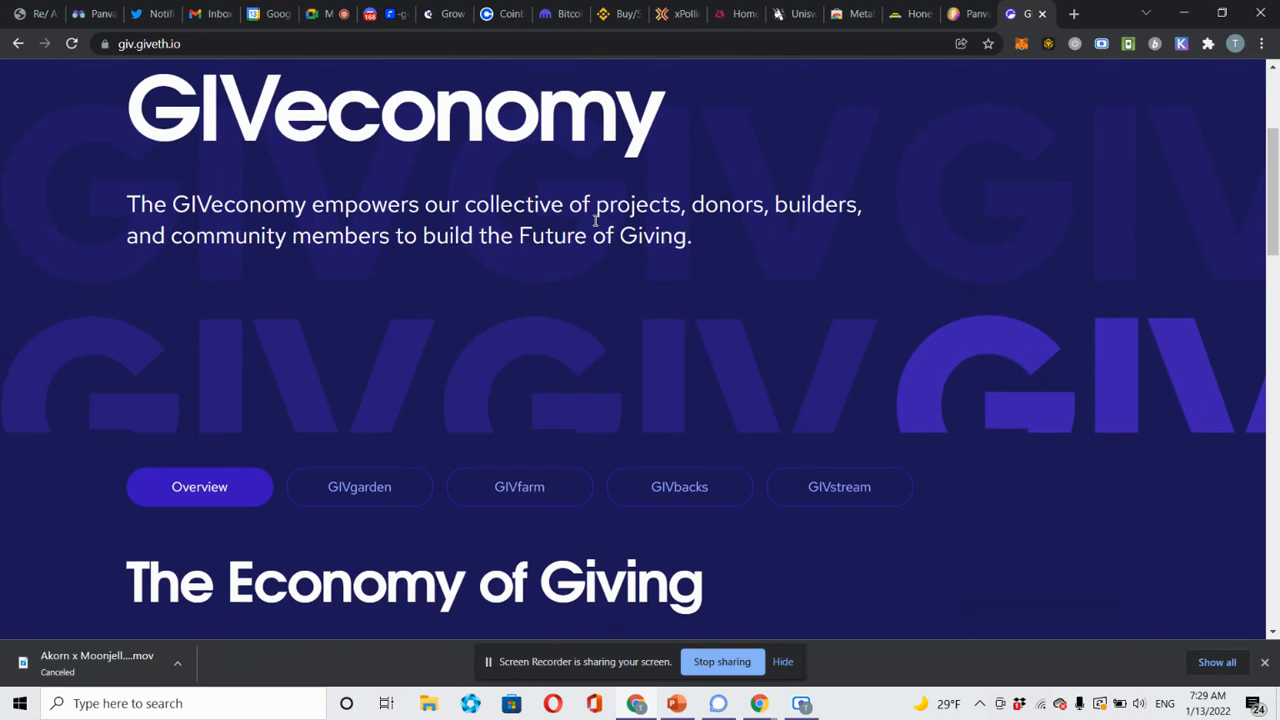
{"action": "scroll", "coordinate": [884, 197], "scroll_direction": "up", "scroll_amount": 3}
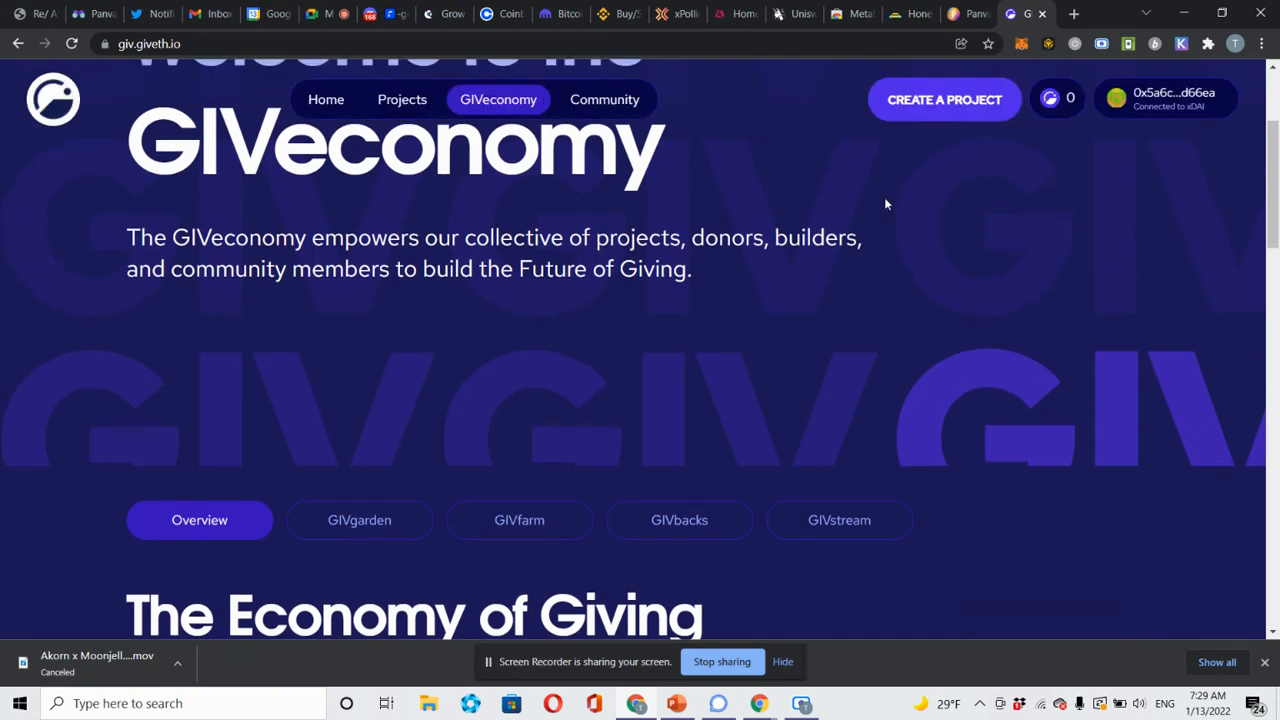
{"action": "left_click", "coordinate": [1021, 44]}
{"action": "left_click", "coordinate": [1021, 44]}
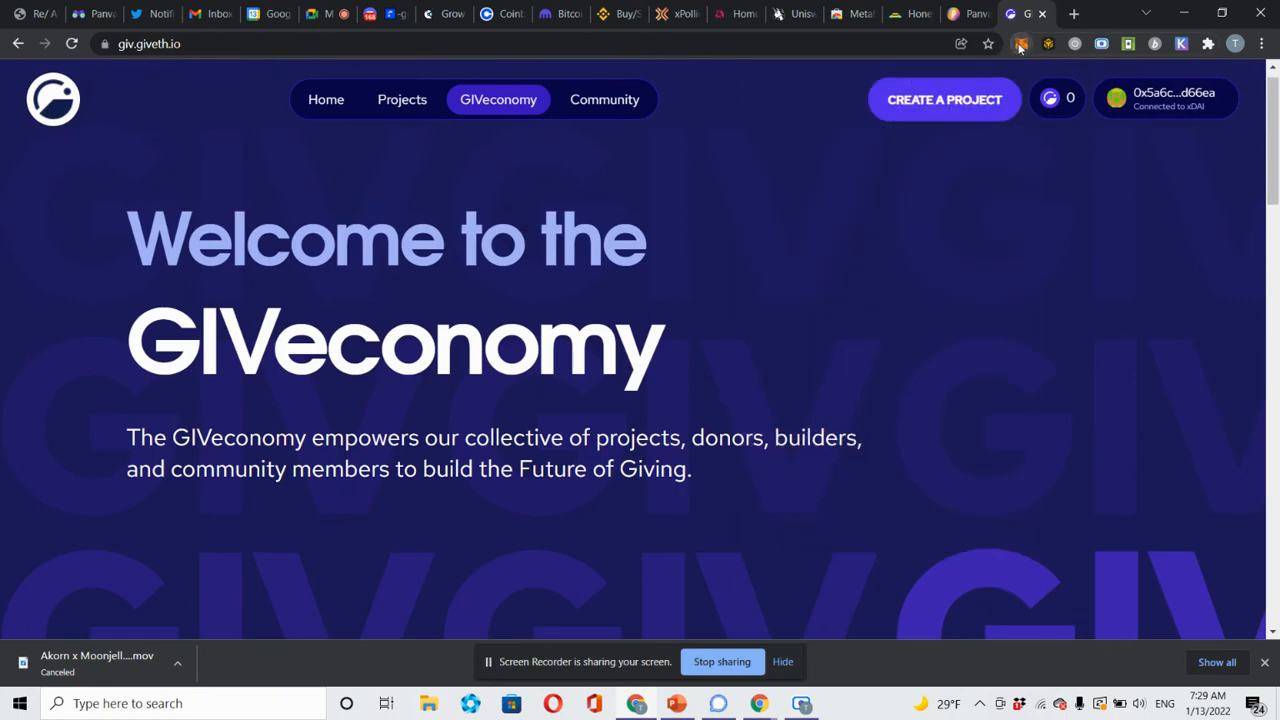
Switch to the Binance tab showing binance.com's notice that it cannot serve U.S. users.
{"action": "left_click", "coordinate": [597, 22]}
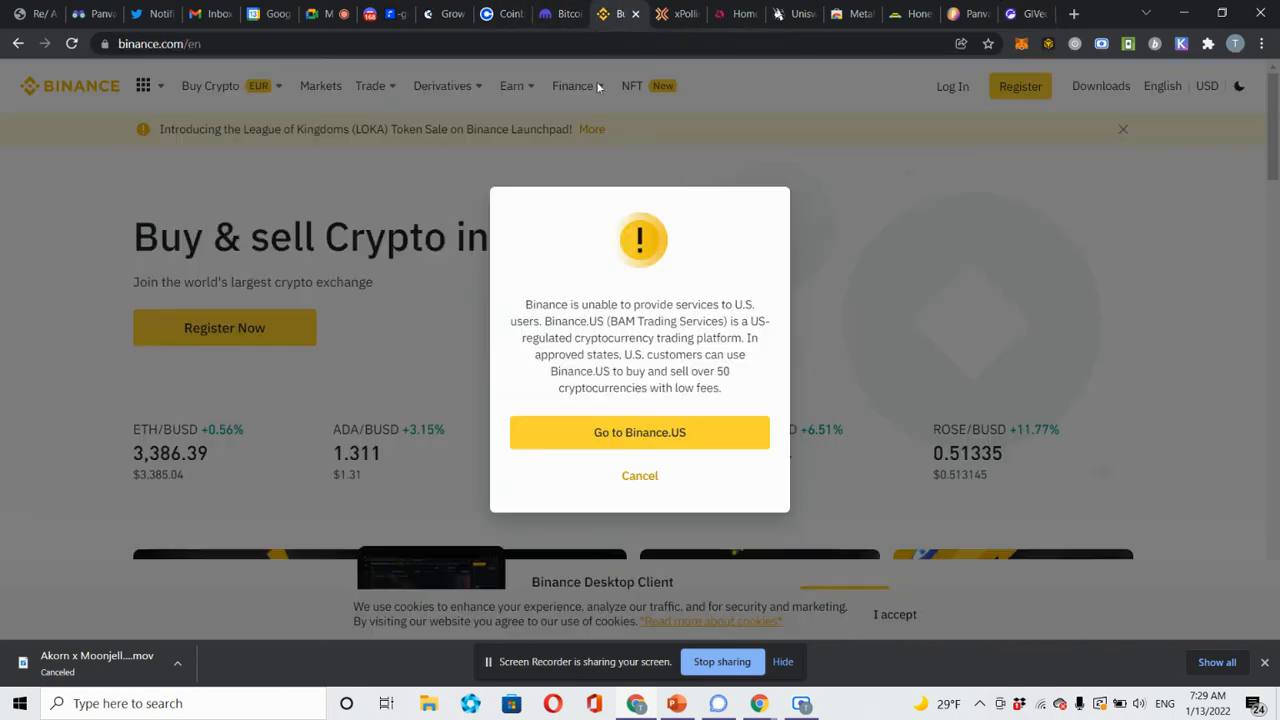